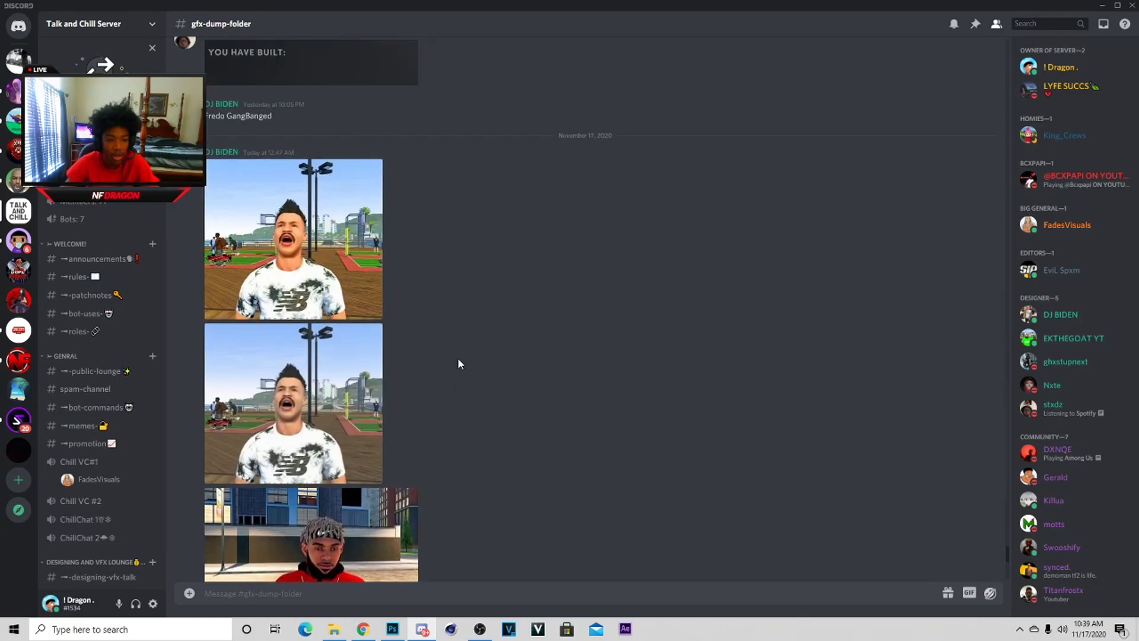
- Browse back through the gfx-dump-folder channel to examine the shared player cutouts, overlays, fire effects and backgrounds
scroll(481, 307, up, 15)
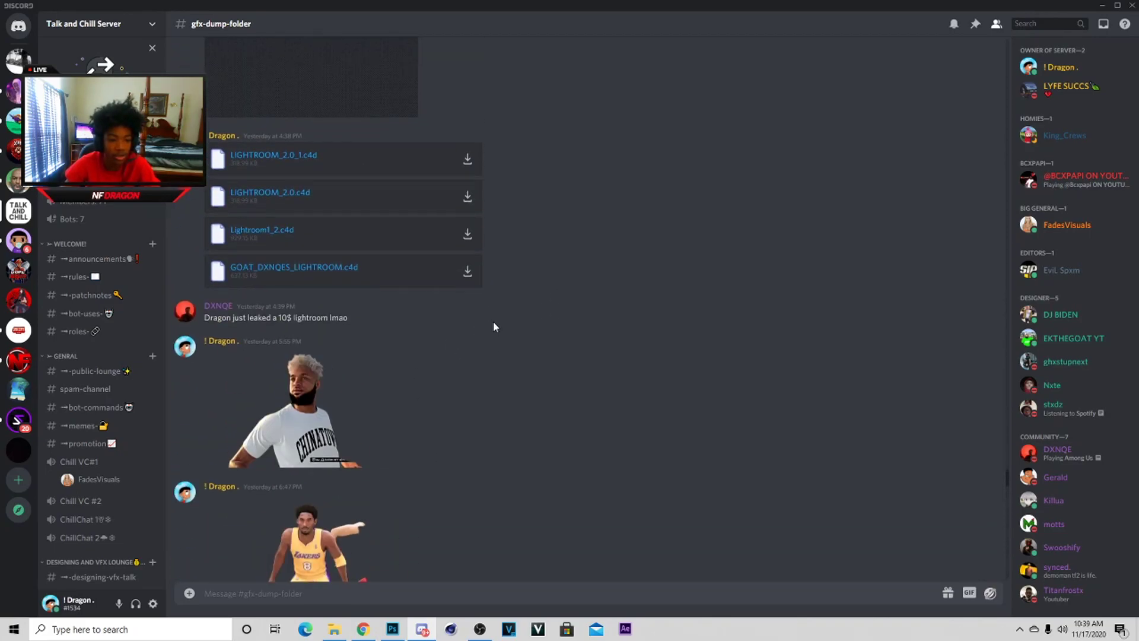
scroll(514, 317, up, 20)
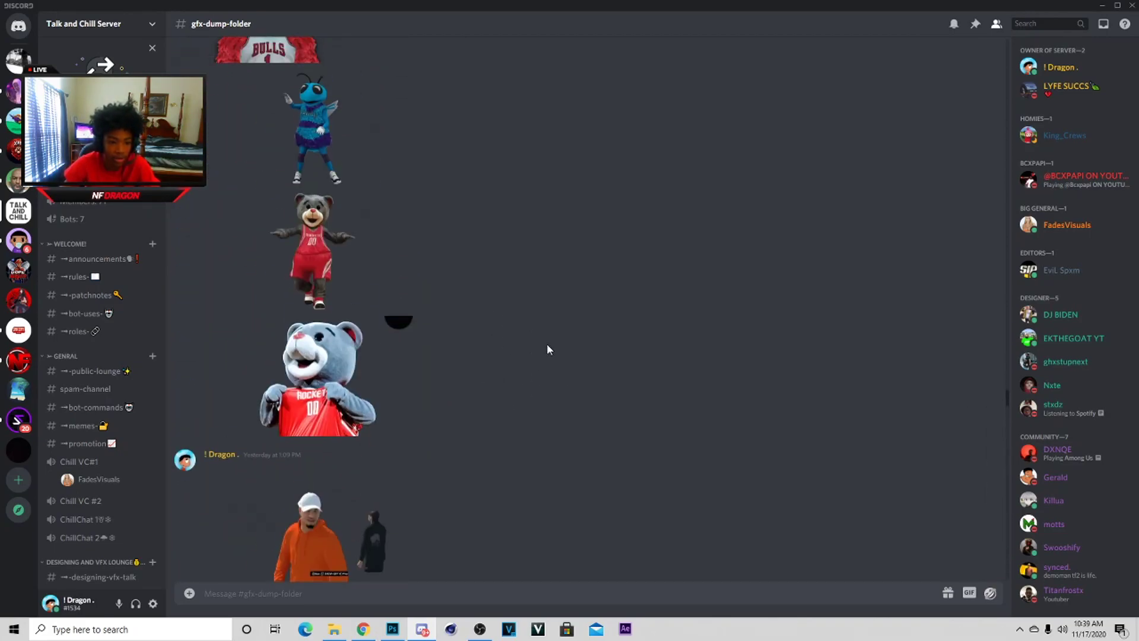
scroll(597, 338, up, 20)
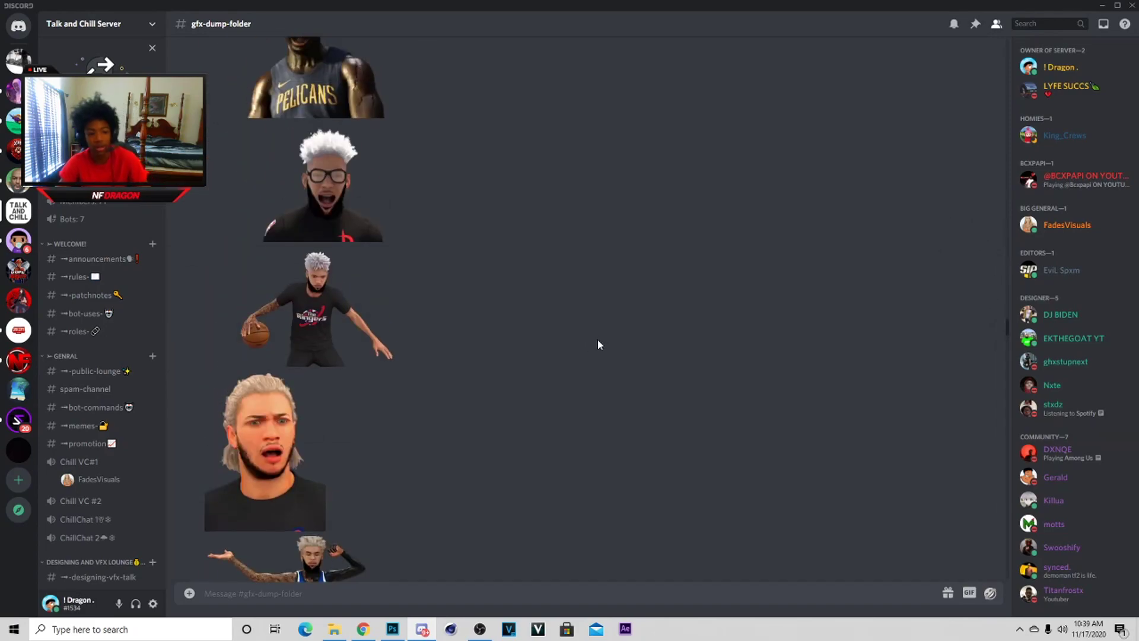
scroll(102, 311, down, 5)
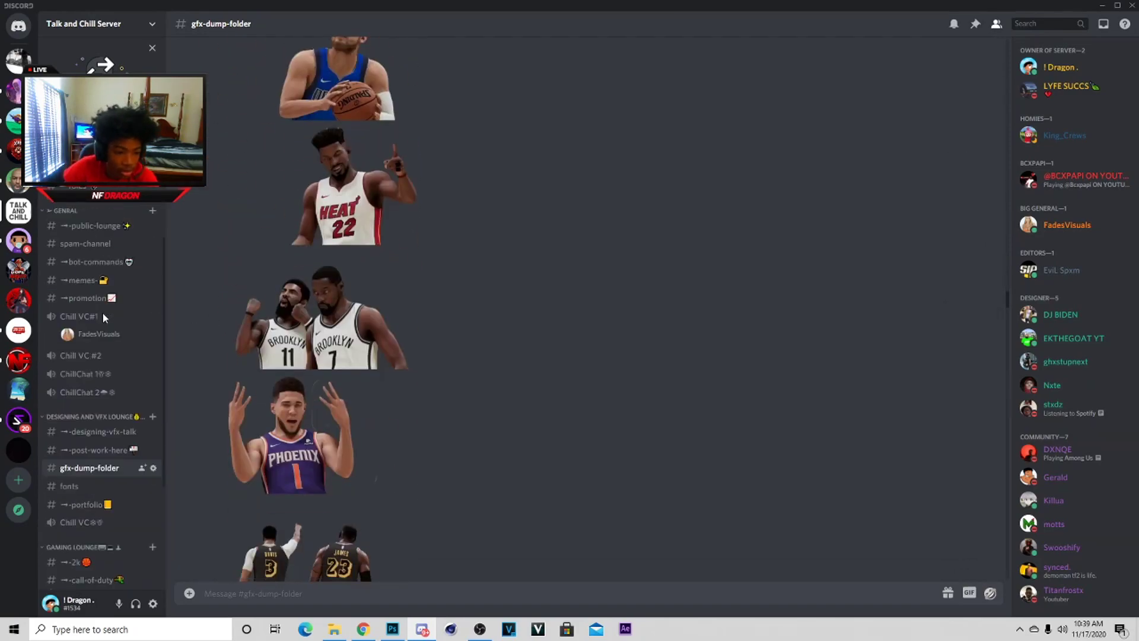
scroll(489, 378, up, 12)
scroll(497, 380, up, 20)
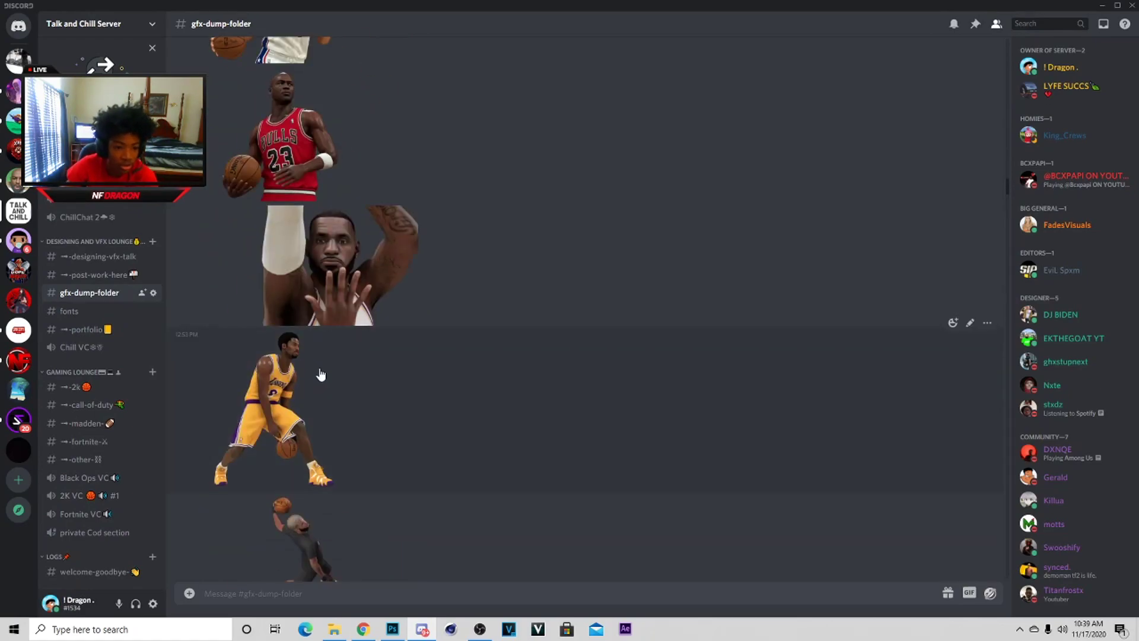
scroll(321, 374, up, 20)
scroll(319, 327, up, 15)
scroll(492, 349, up, 20)
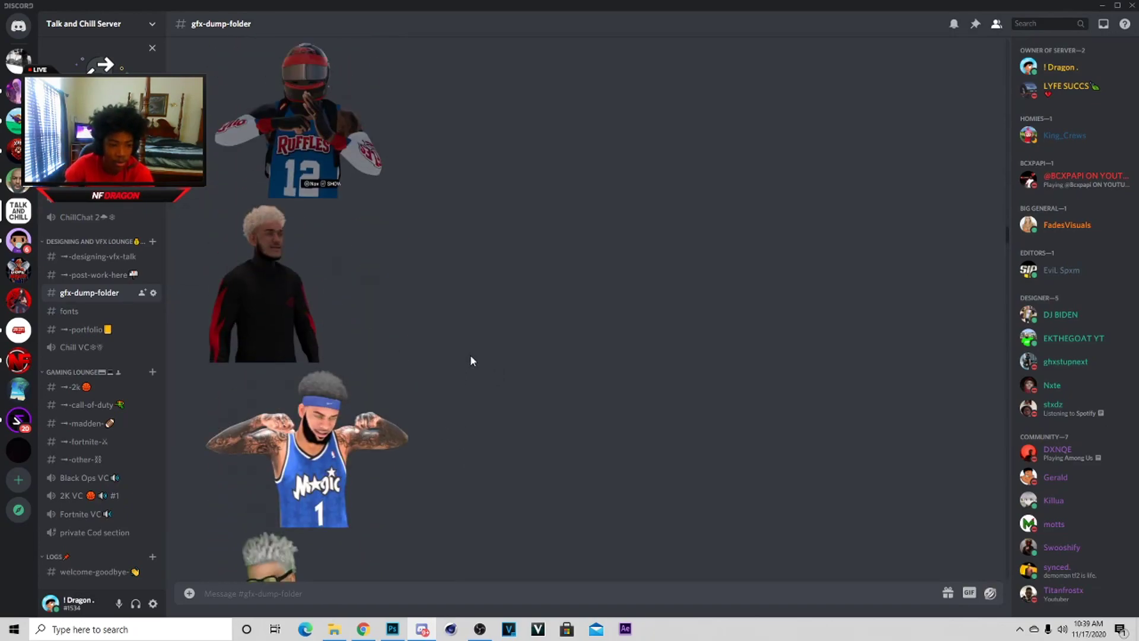
scroll(470, 356, up, 20)
scroll(478, 350, up, 20)
scroll(508, 332, up, 20)
scroll(508, 355, up, 20)
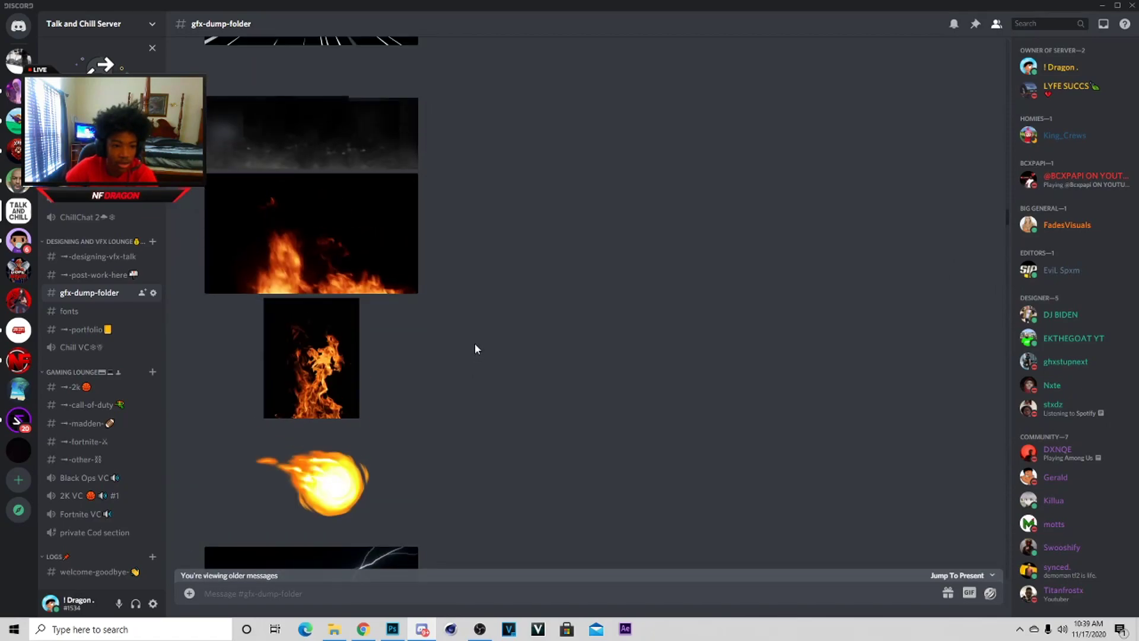
scroll(474, 344, up, 20)
scroll(474, 340, up, 20)
scroll(433, 372, up, 20)
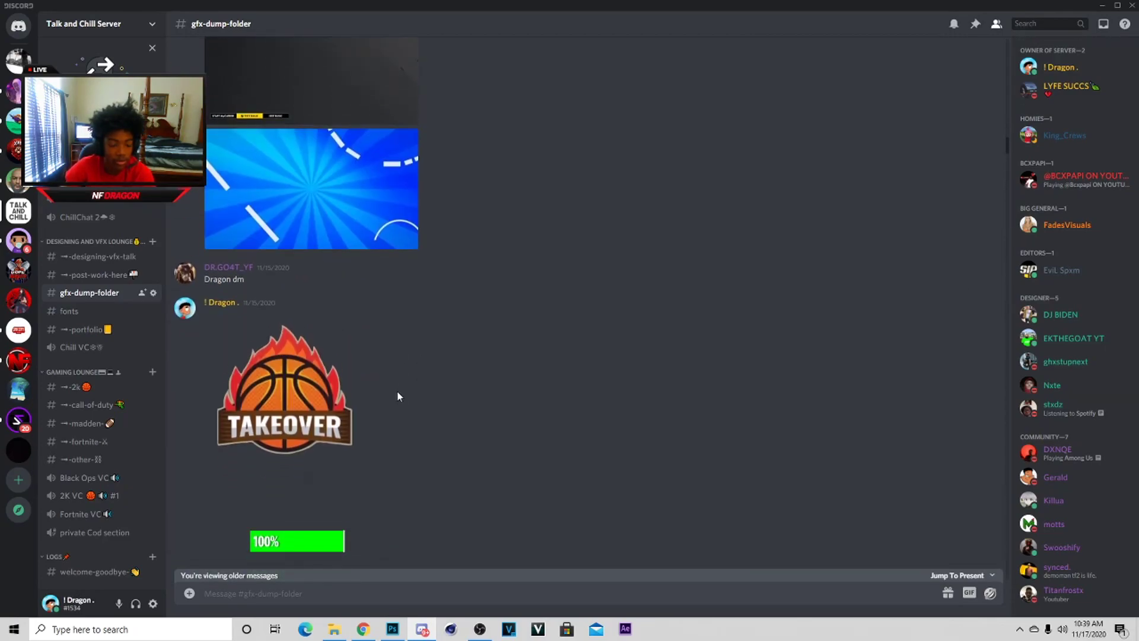
scroll(397, 396, up, 20)
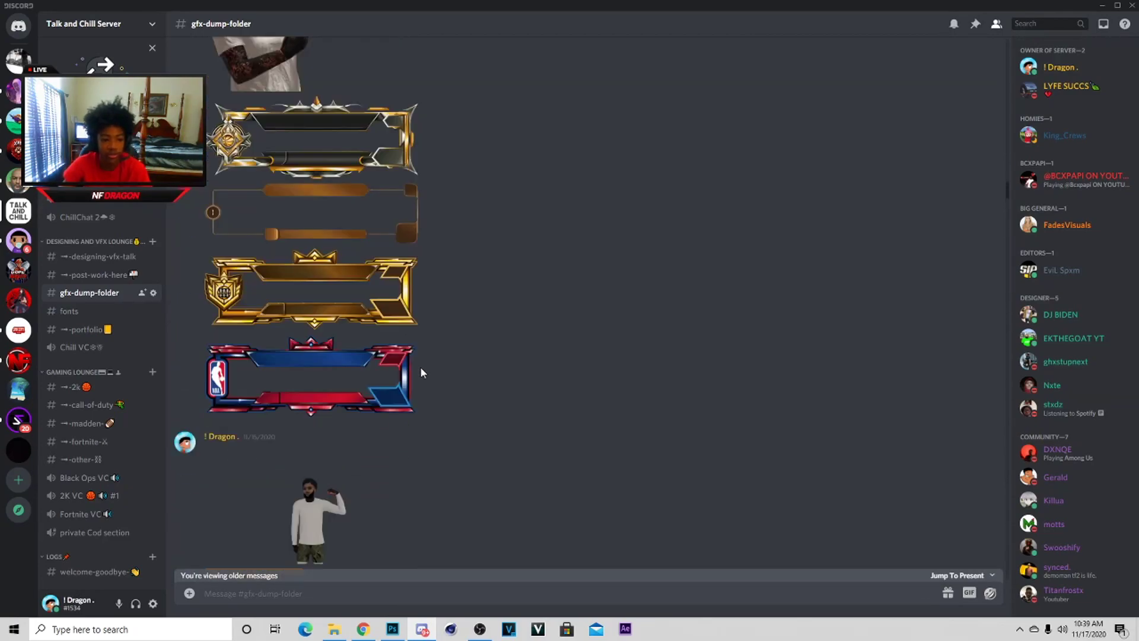
scroll(421, 371, up, 20)
scroll(437, 379, up, 20)
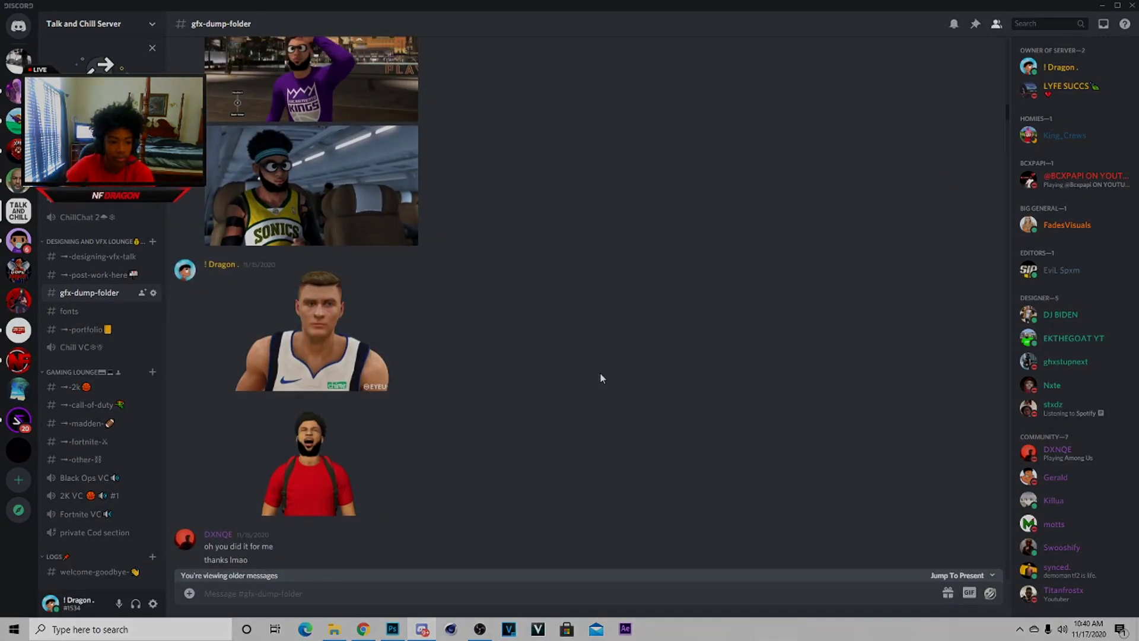
scroll(599, 381, up, 10)
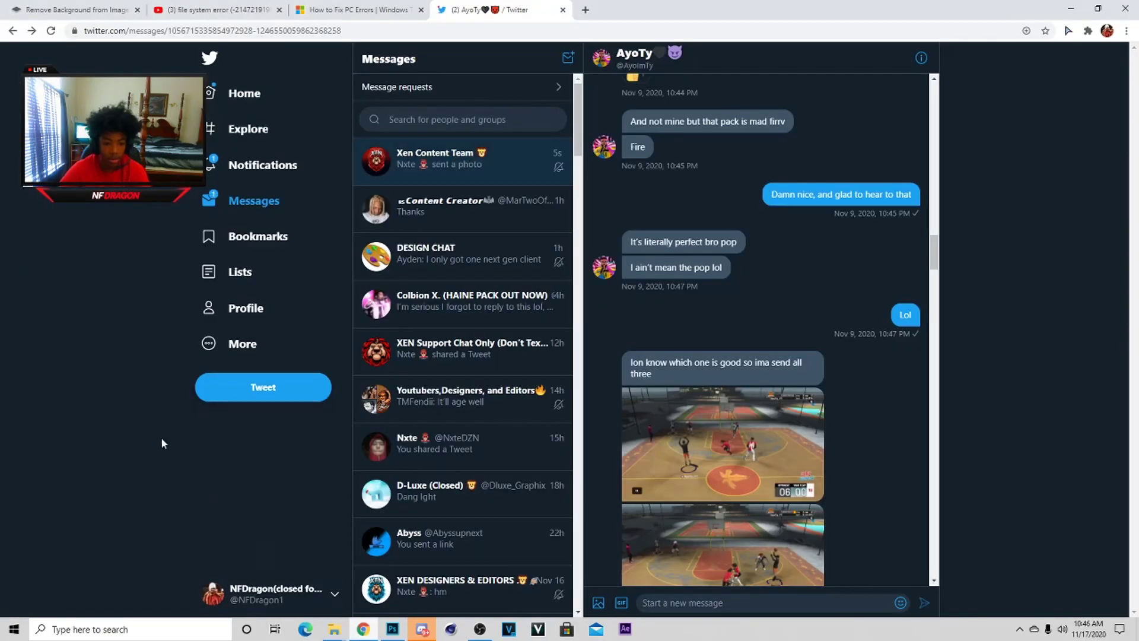
- Copy the basketball court screenshot from the Twitter conversation and paste it into the untitled Photoshop document
click(670, 454)
right_click(554, 350)
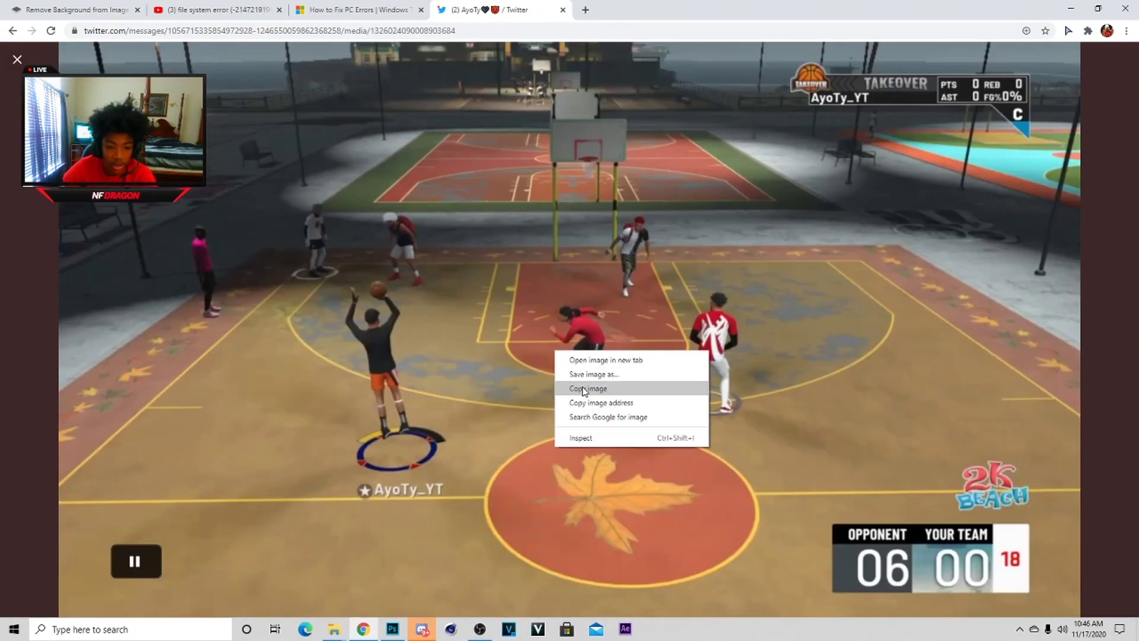
click(585, 389)
click(388, 633)
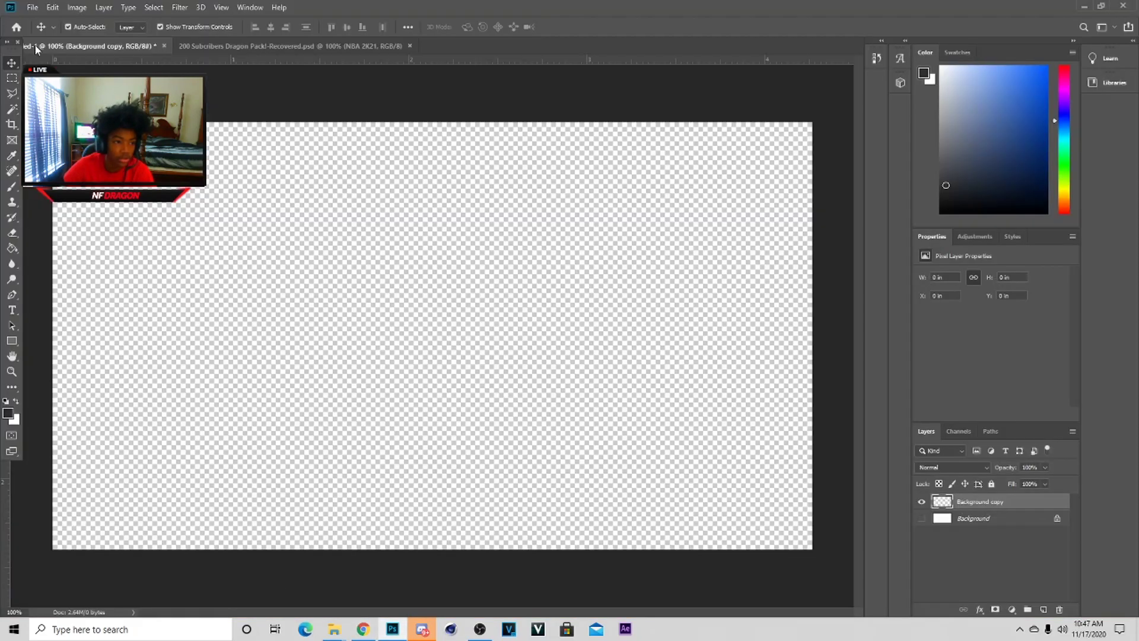
click(53, 7)
click(65, 111)
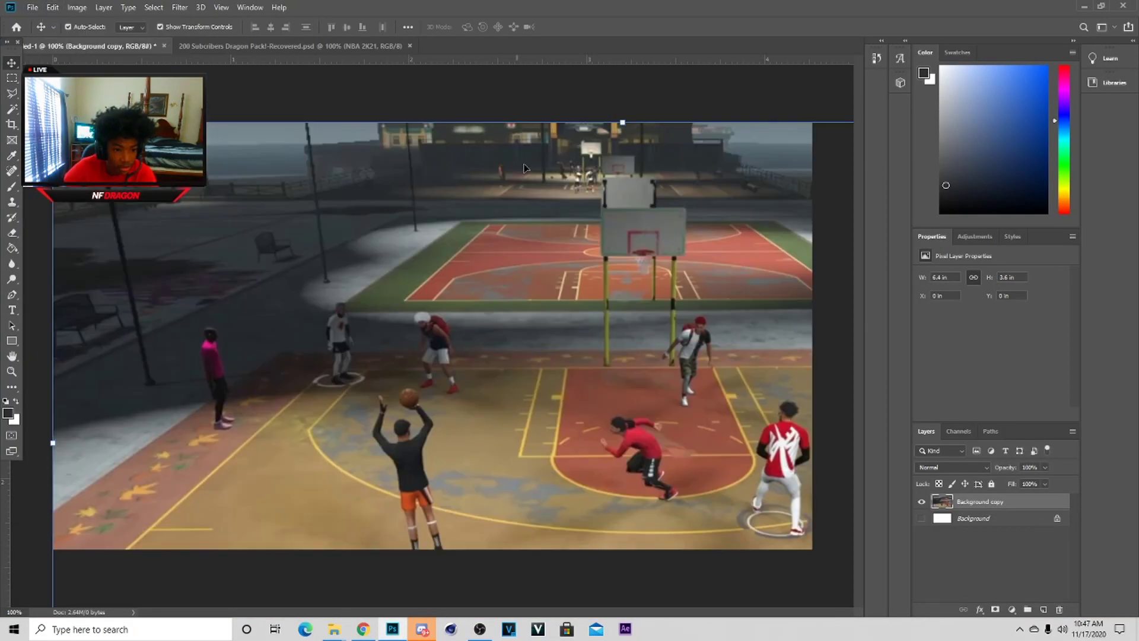
- Move the pasted court screenshot about 0.57 in left and 0.53 in up on the canvas and apply the transform
click(624, 117)
drag(676, 332, 571, 226)
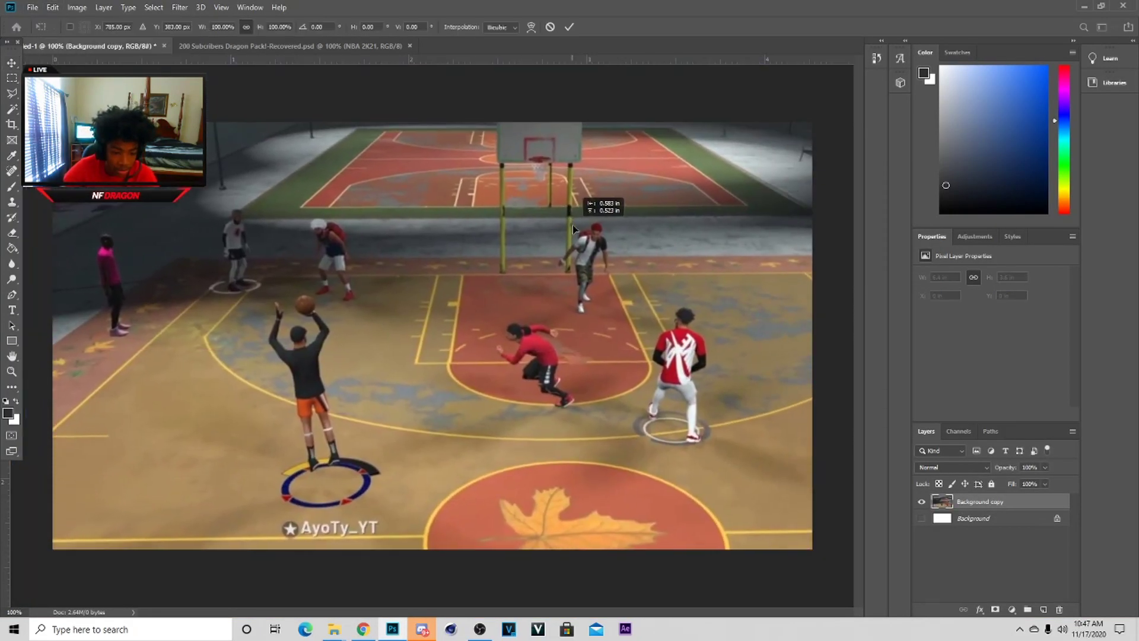
click(568, 28)
- Trace a closed Pen tool path around the shooting player in the black shirt, including the ball and shoes
click(10, 296)
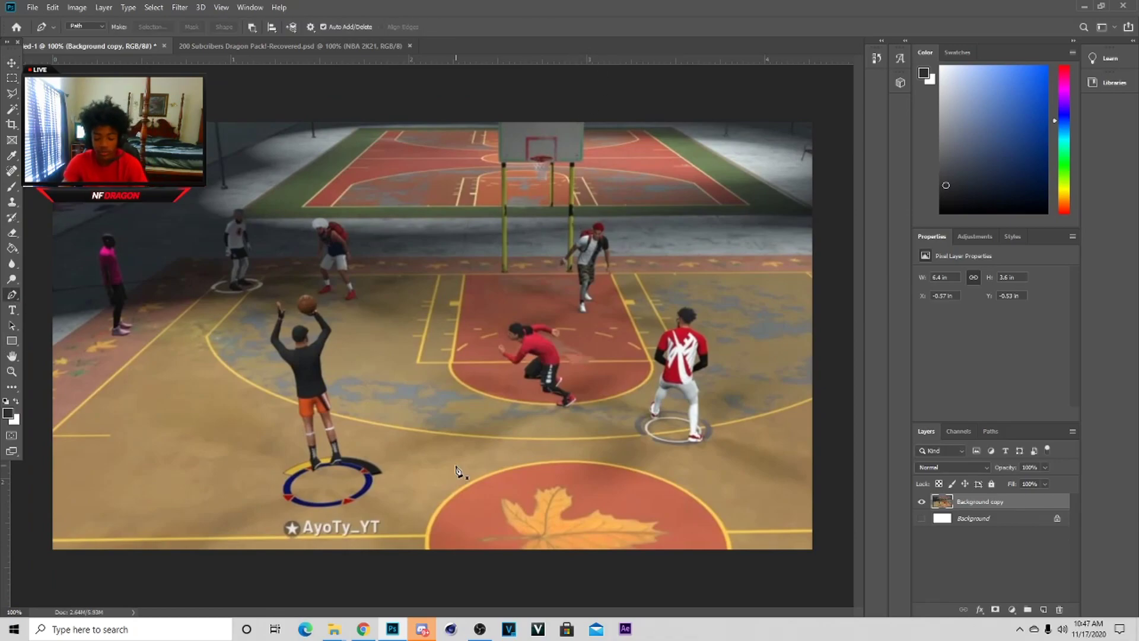
key(ctrl+plus)
drag(441, 613, 398, 608)
scroll(391, 487, down, 1)
click(376, 524)
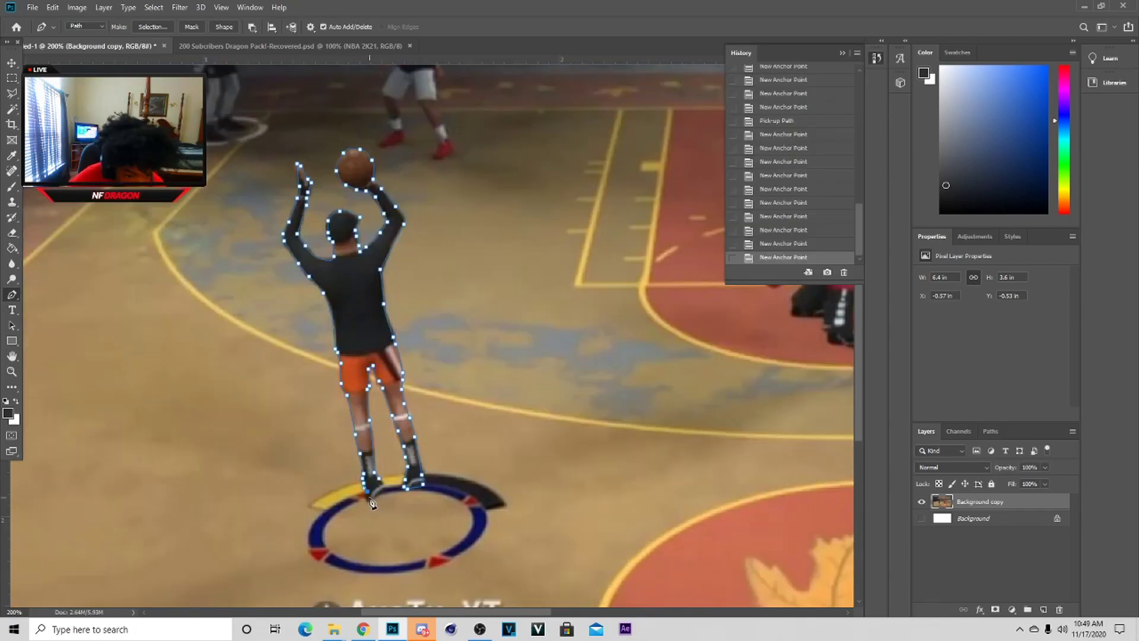
click(368, 500)
click(377, 501)
click(385, 490)
click(383, 484)
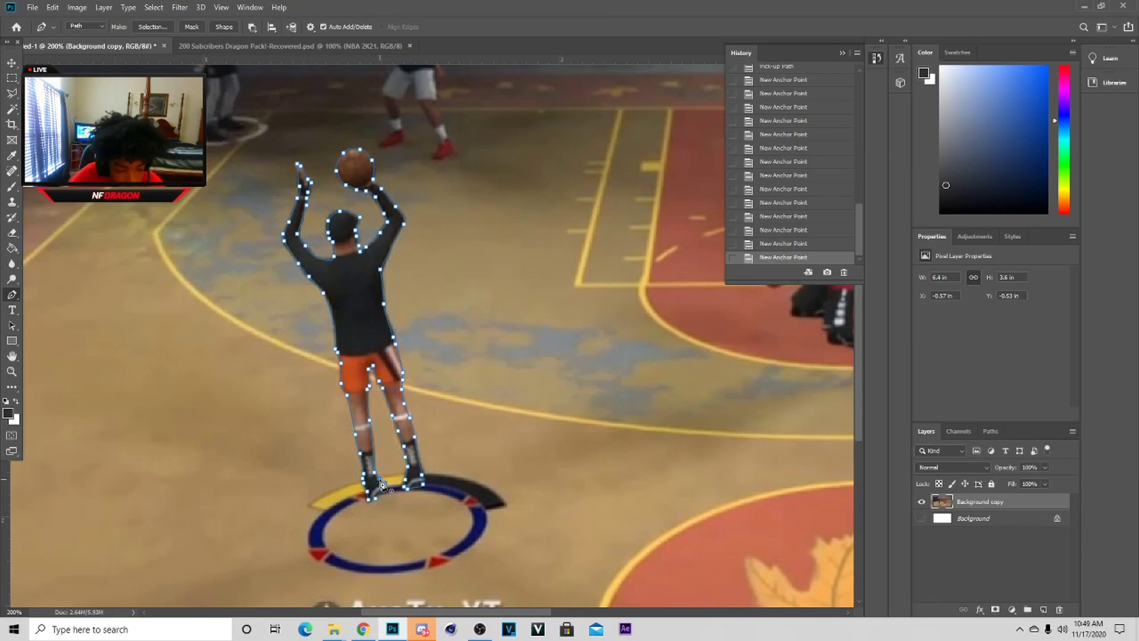
click(363, 478)
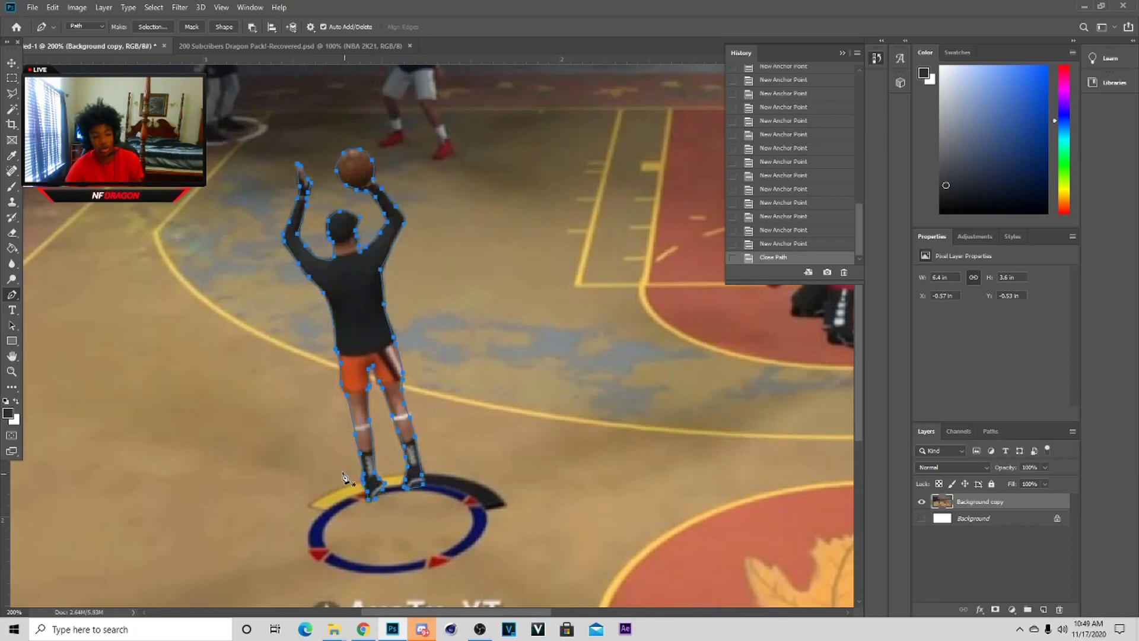
- Convert the player path into a new anti-aliased selection
right_click(375, 327)
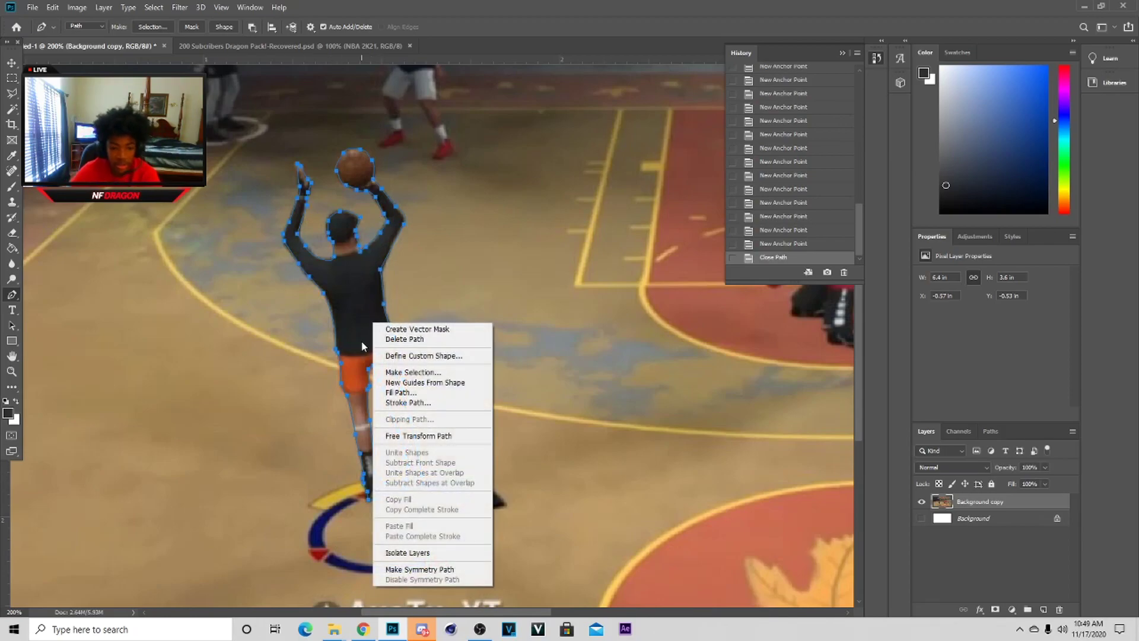
click(424, 371)
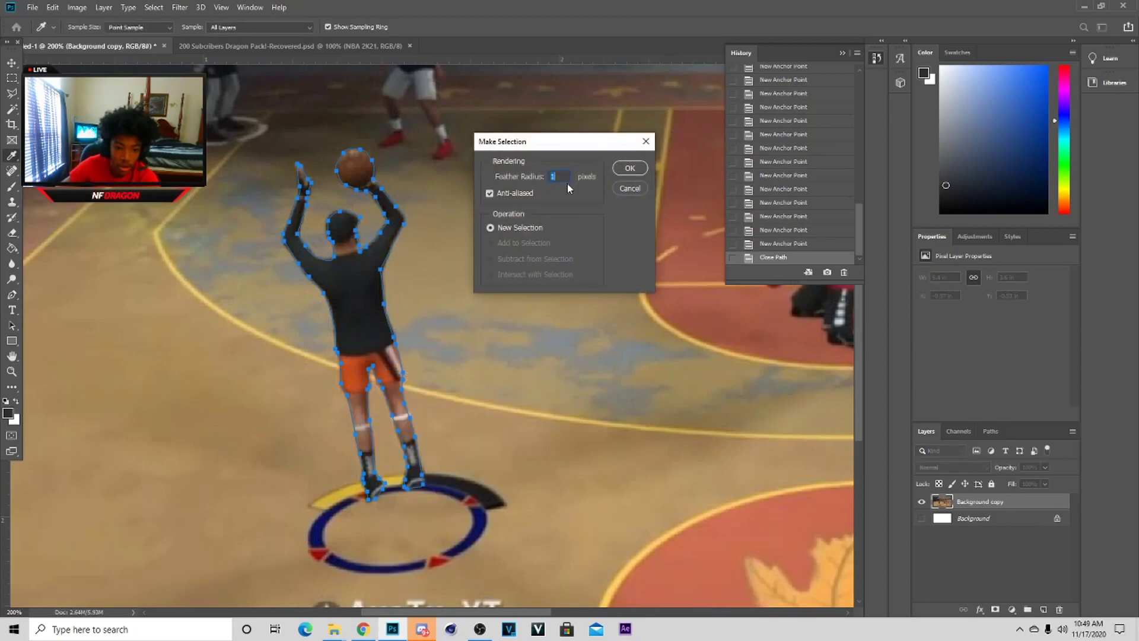
click(620, 169)
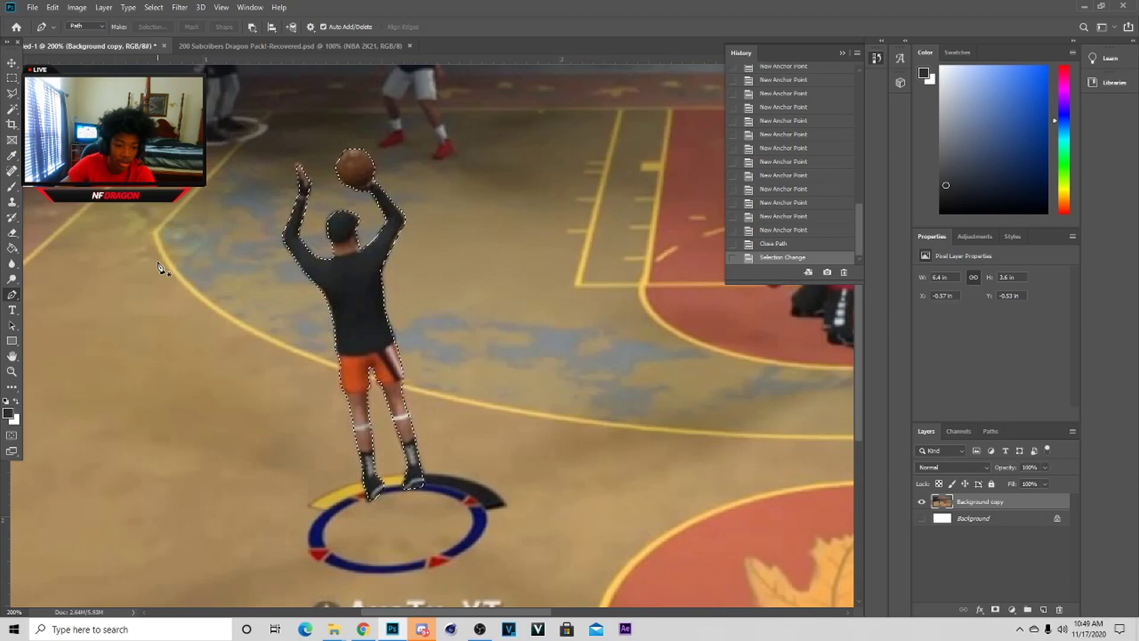
- Invert the selection with a lasso tool active so that everything except the shooting player is selected
click(9, 95)
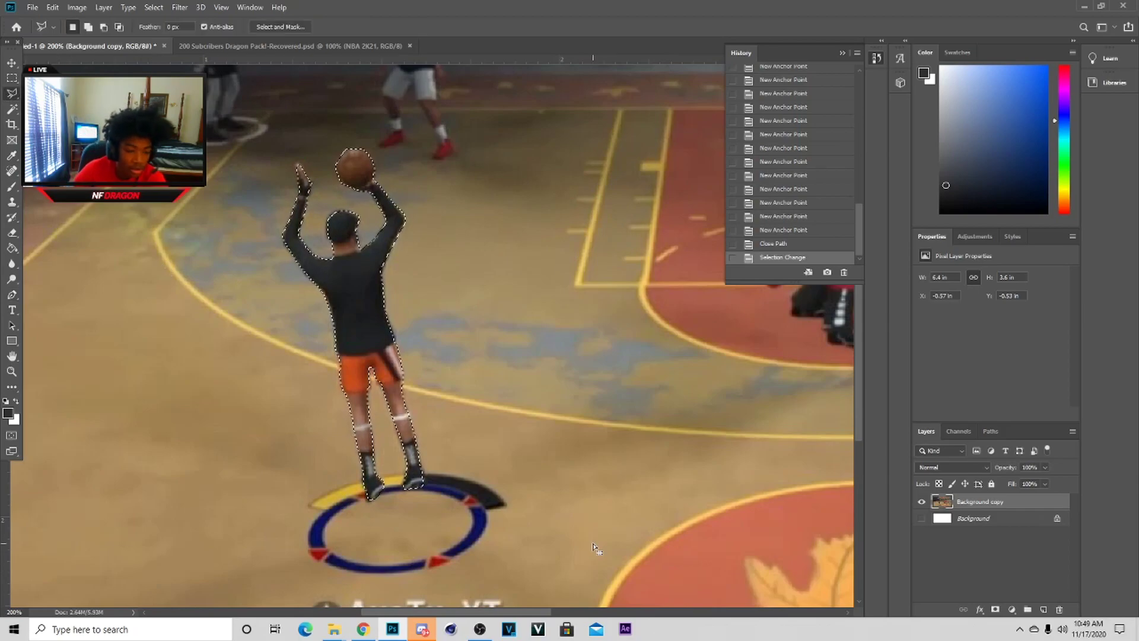
right_click(359, 326)
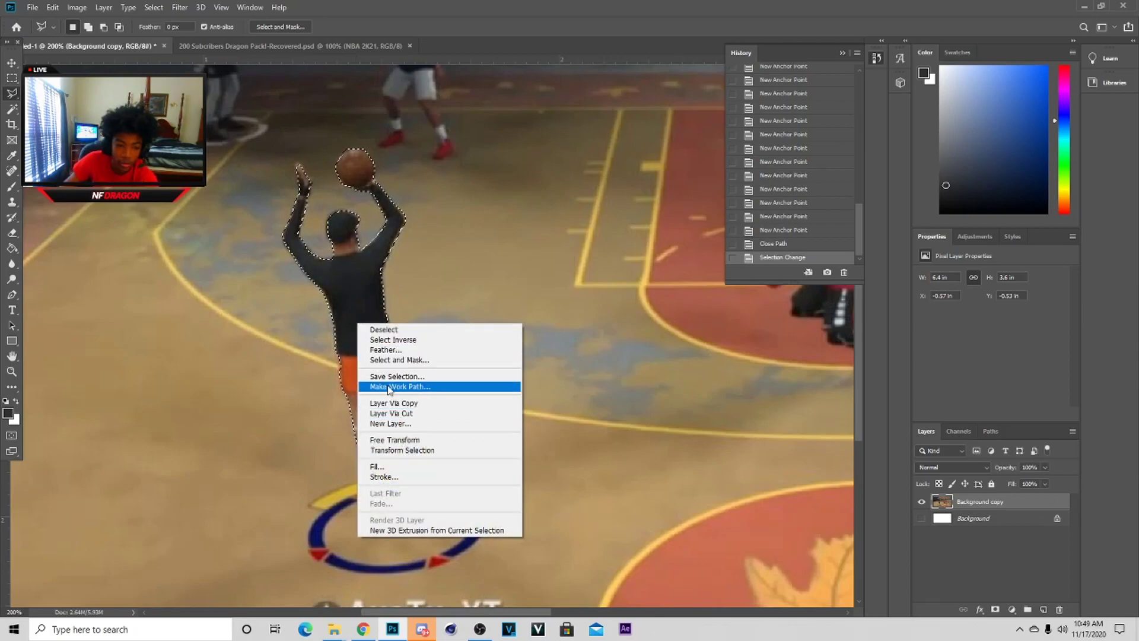
click(341, 231)
scroll(354, 238, down, 2)
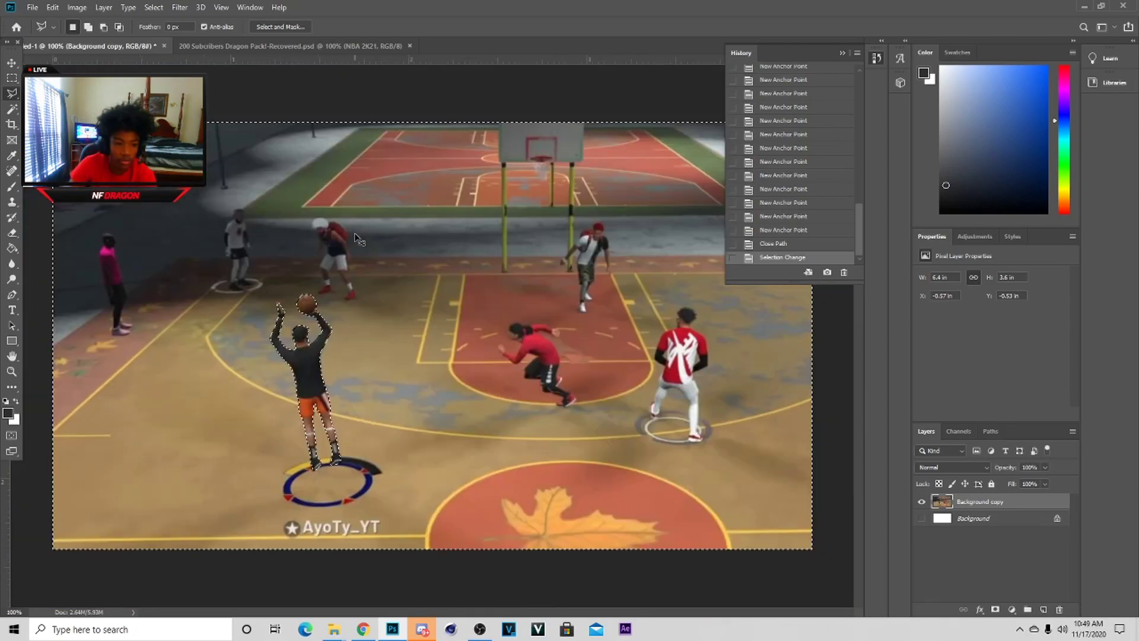
scroll(355, 237, up, 2)
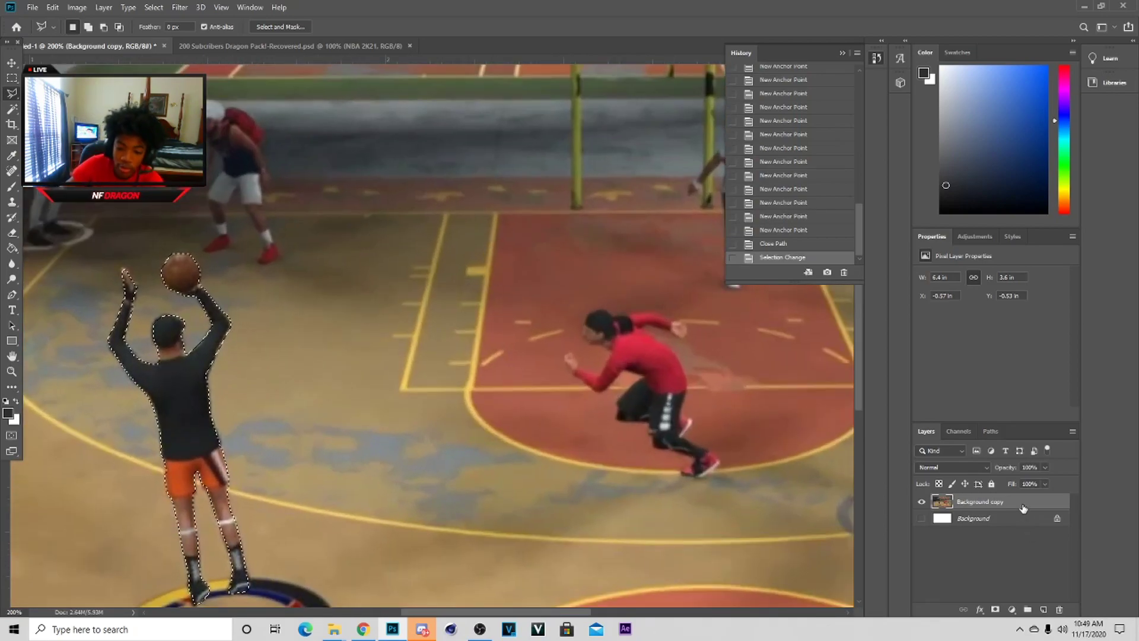
- Duplicate the Background copy layer within the same document, keeping the suggested name
right_click(1009, 501)
click(1032, 65)
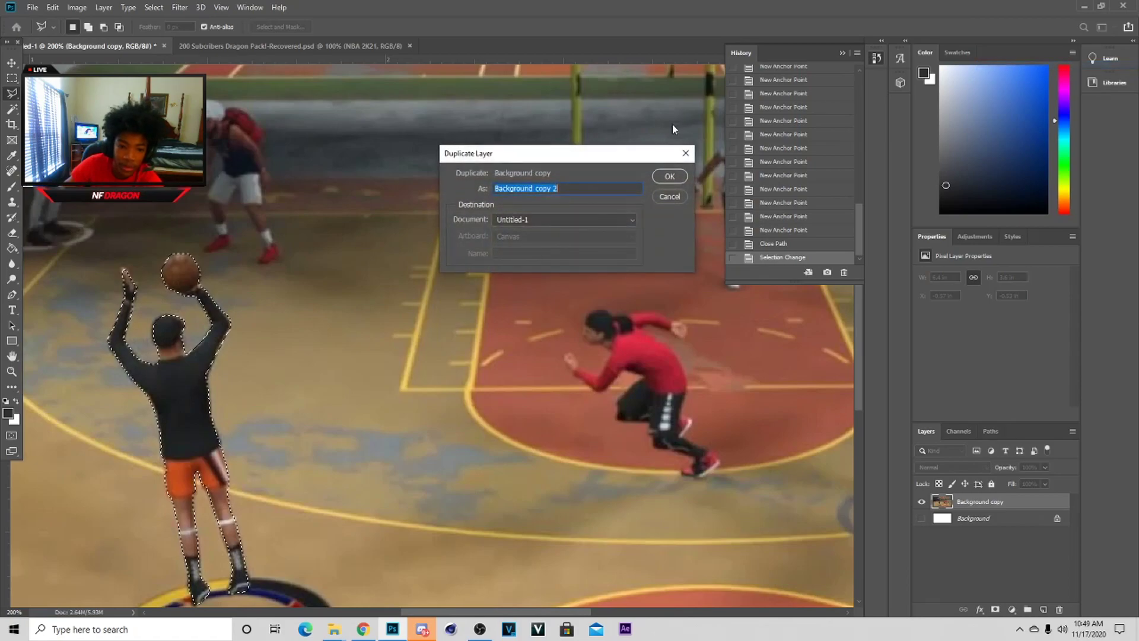
click(668, 177)
- Cut the selected surroundings out of the duplicate onto a new layer and hide that new layer
right_click(195, 396)
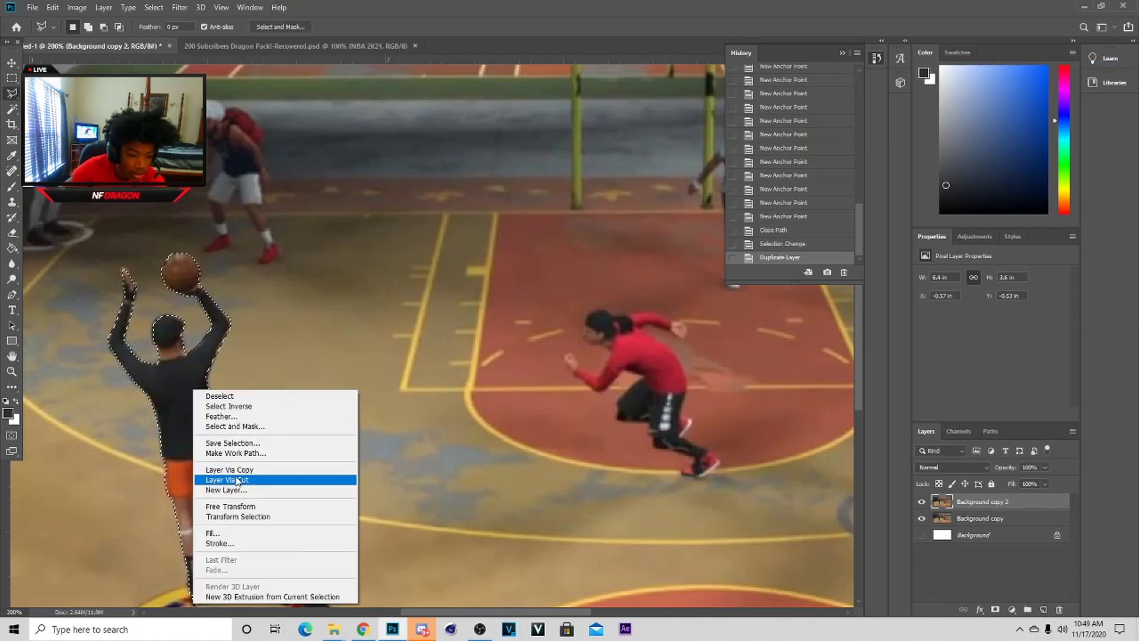
click(226, 478)
click(921, 503)
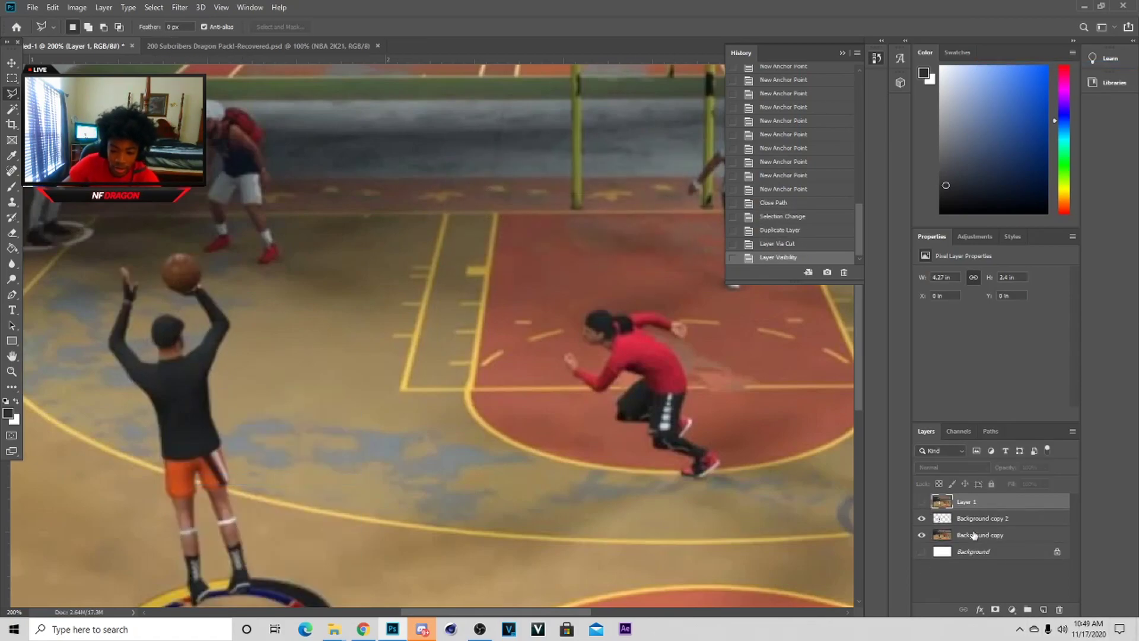
- Add a Hue/Saturation adjustment clipped to the Background copy layer, with Colorize enabled, hue 33 and saturation 62
click(973, 535)
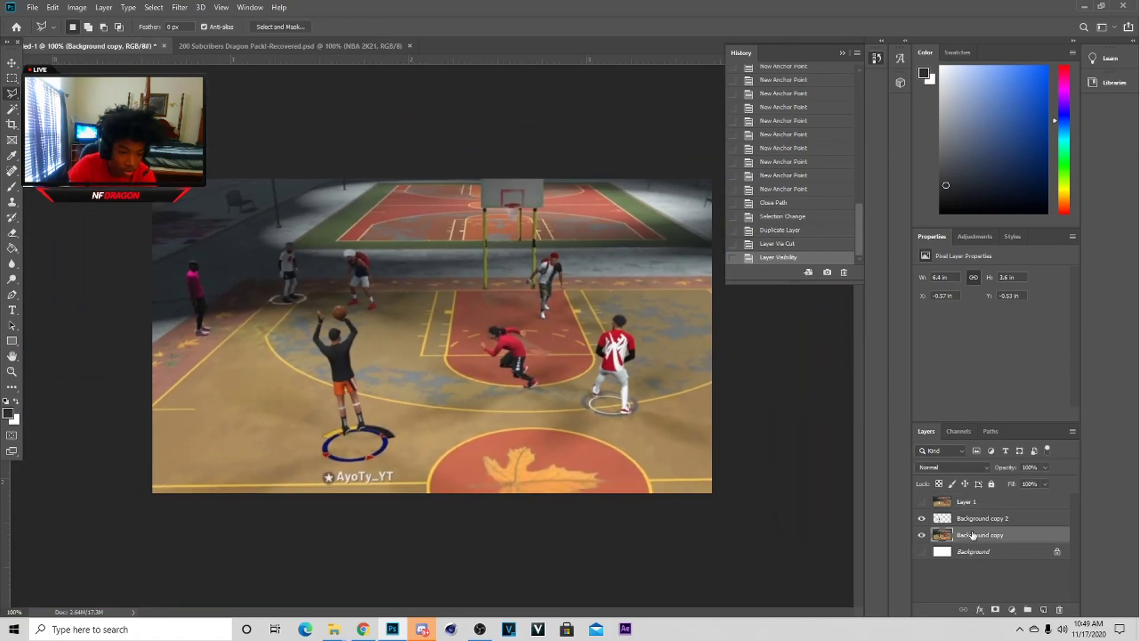
key(ctrl+1)
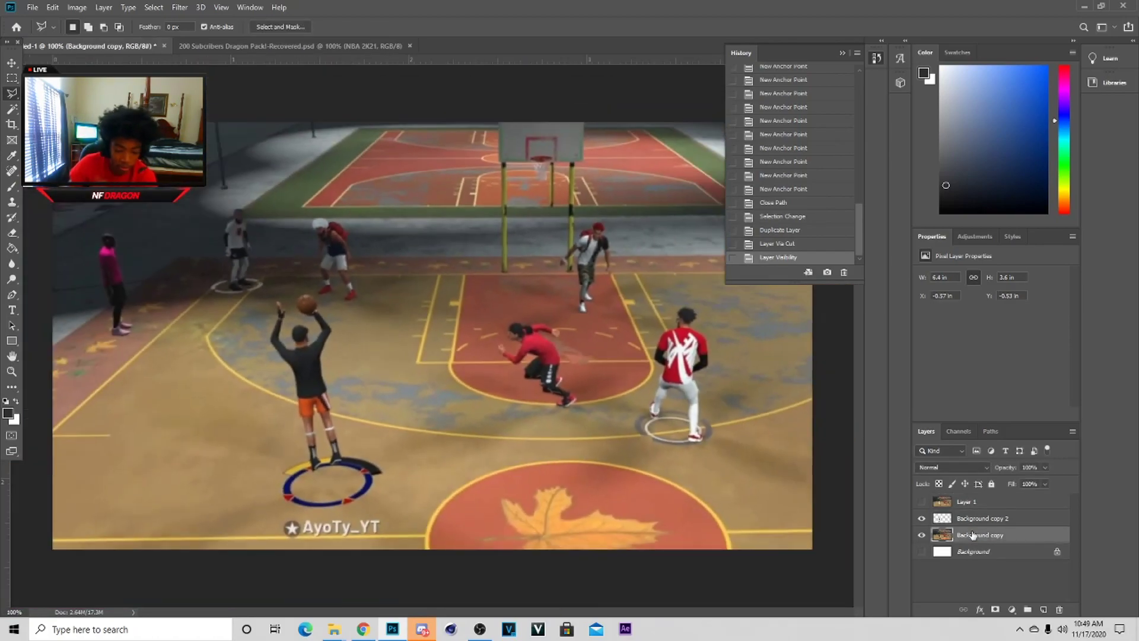
click(1010, 608)
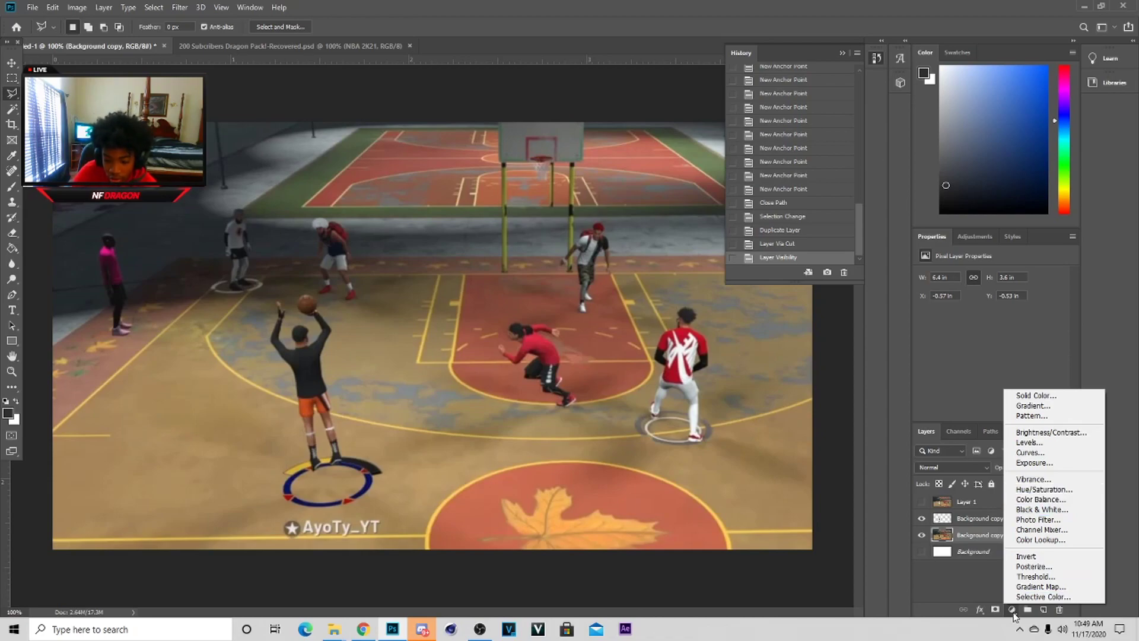
click(1047, 489)
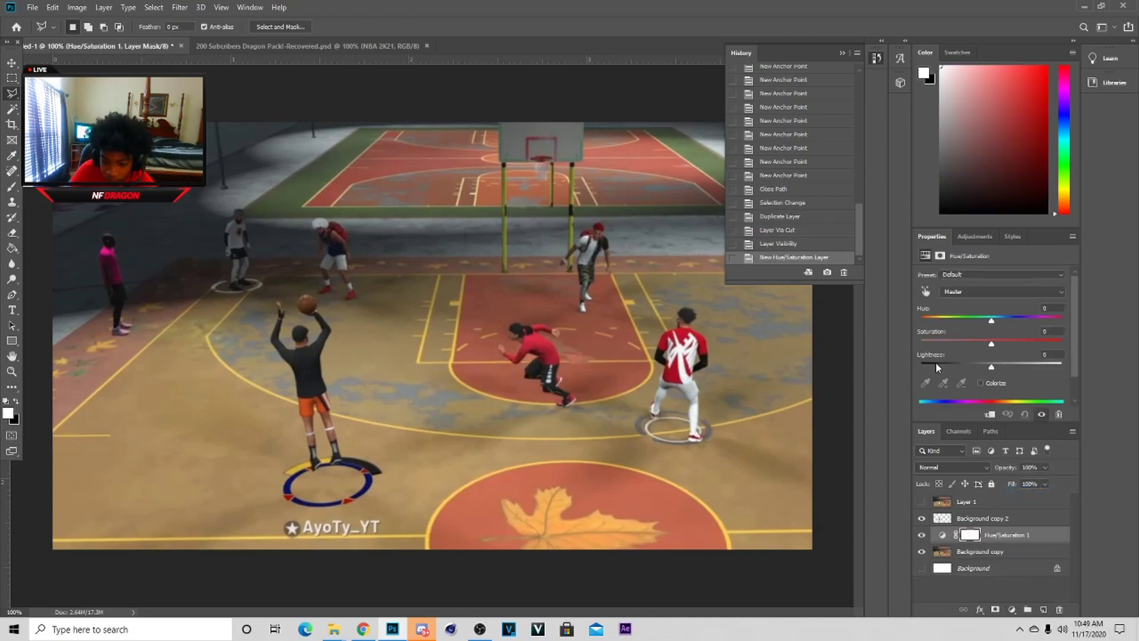
click(989, 413)
click(980, 384)
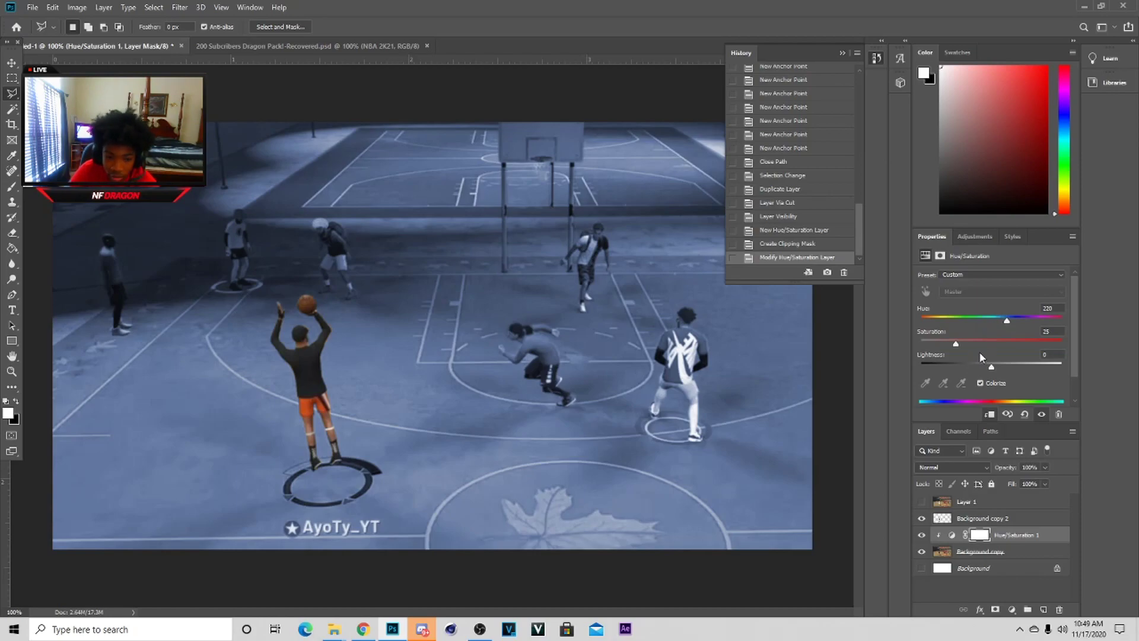
drag(1004, 343, 974, 354)
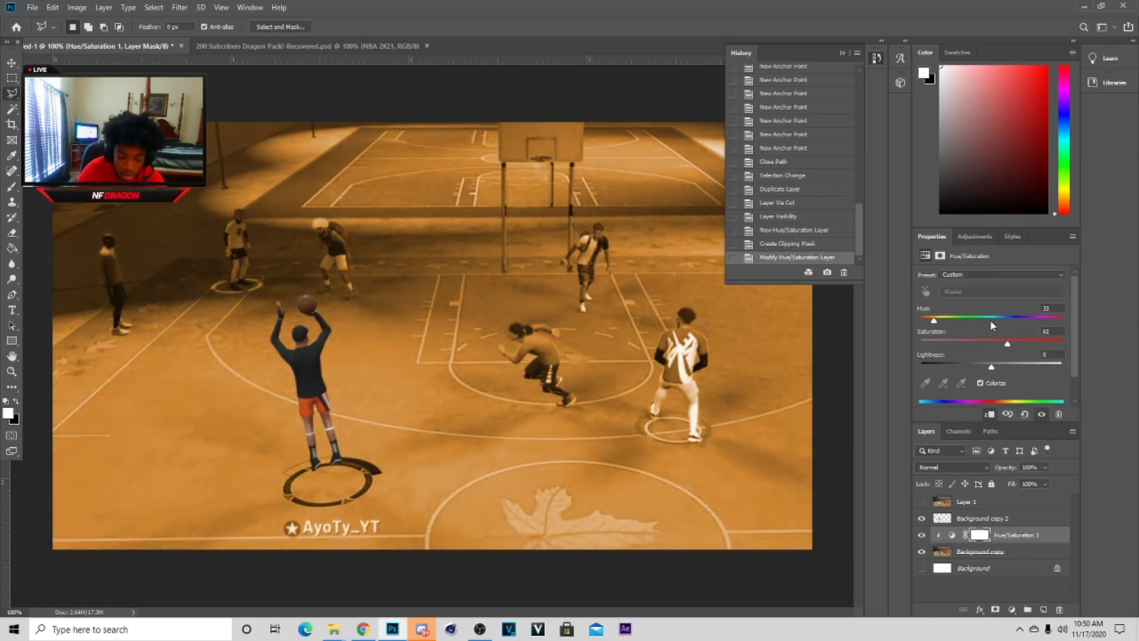
- Set the hue of the clipped Hue/Saturation adjustment to 26
drag(969, 318, 932, 315)
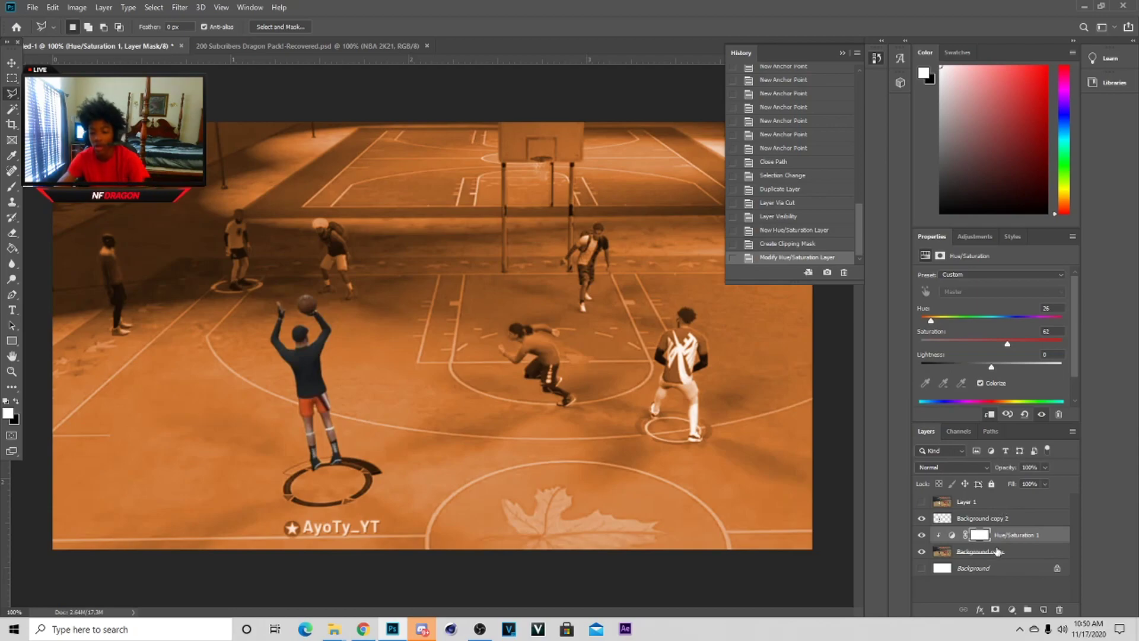
- Copy the layer style from the glowing player cutout in the 200 Subscribers Dragon Pack document
click(281, 44)
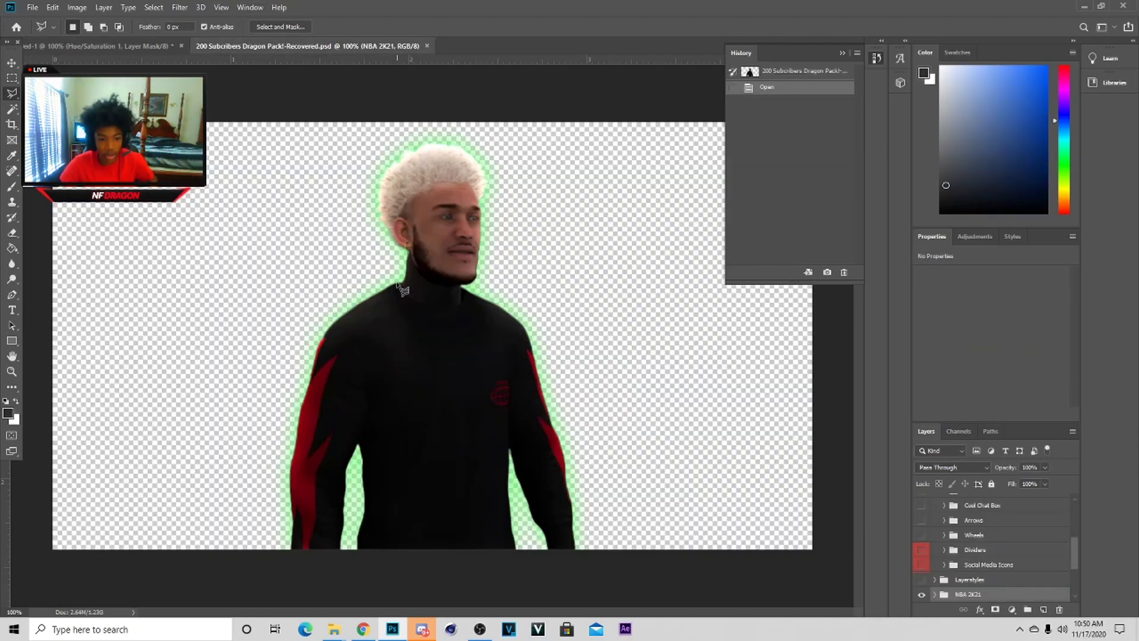
key(v)
click(356, 308)
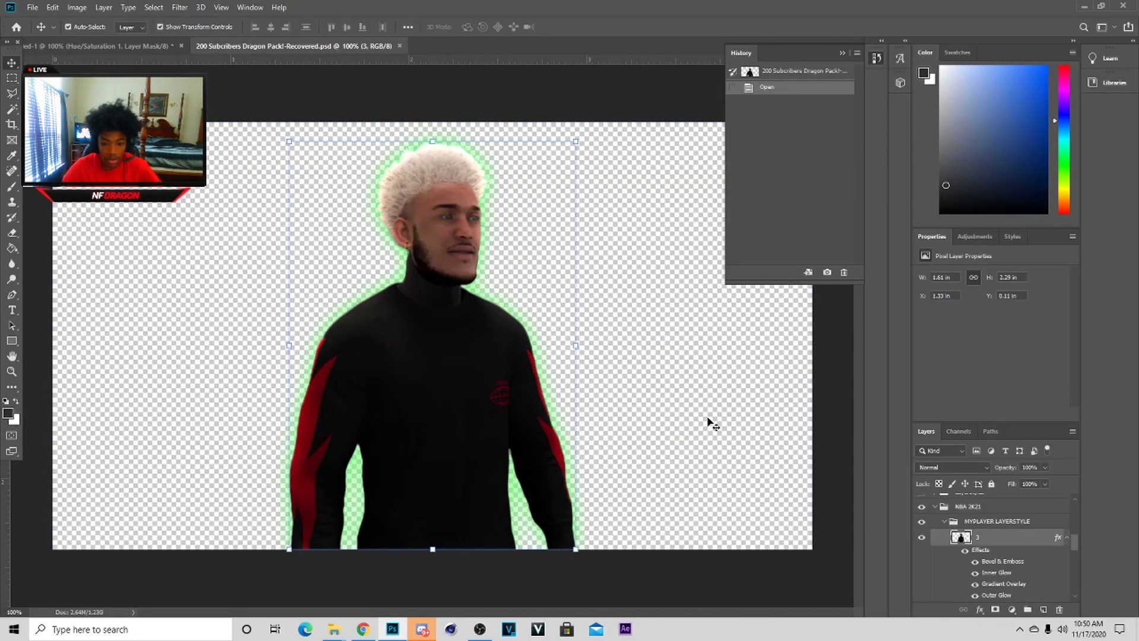
right_click(1042, 538)
click(1003, 309)
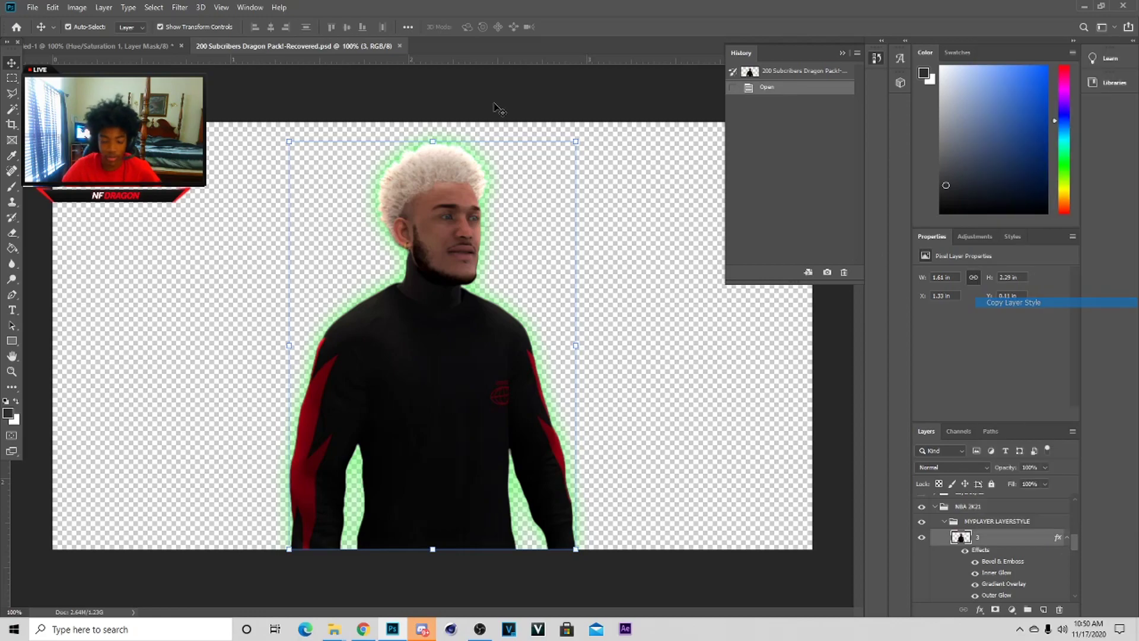
- Paste the copied layer style onto the Background copy 2 layer in the court graphic document
click(95, 46)
click(982, 517)
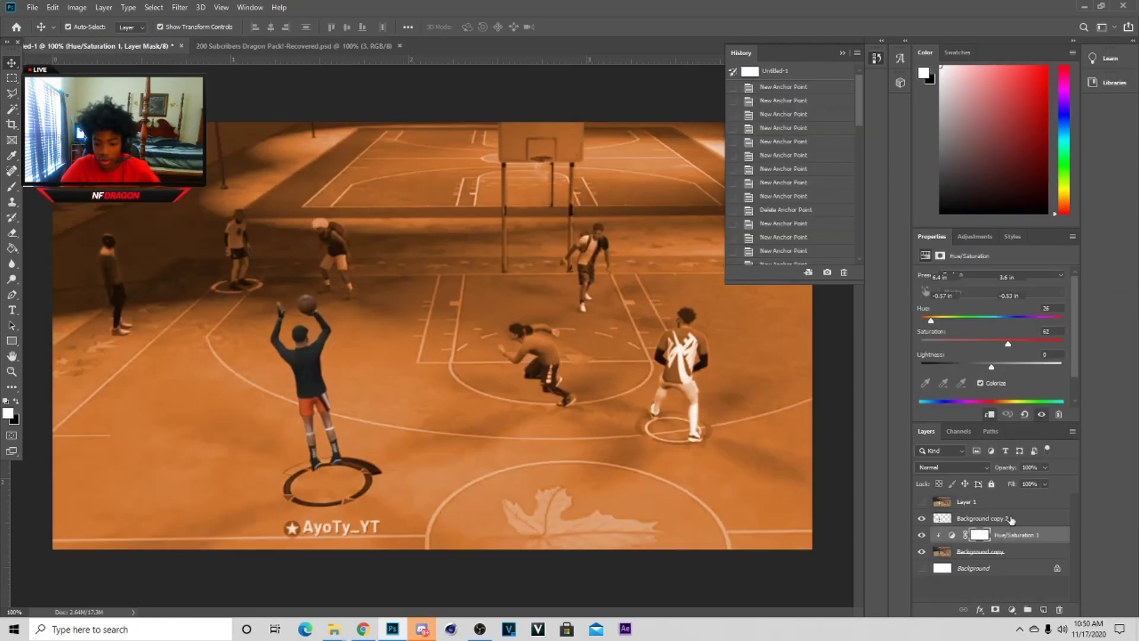
right_click(979, 518)
click(1015, 295)
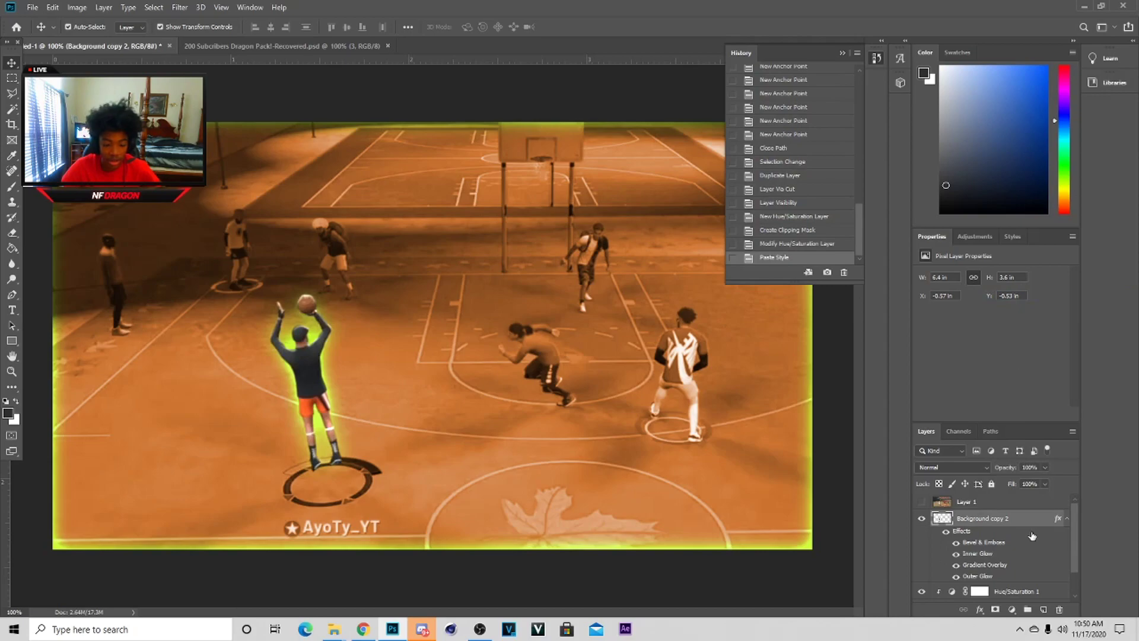
- Erase the Background copy 2 pixels that cause the green glow along the canvas edges, using the Eraser
key(ctrl+minus)
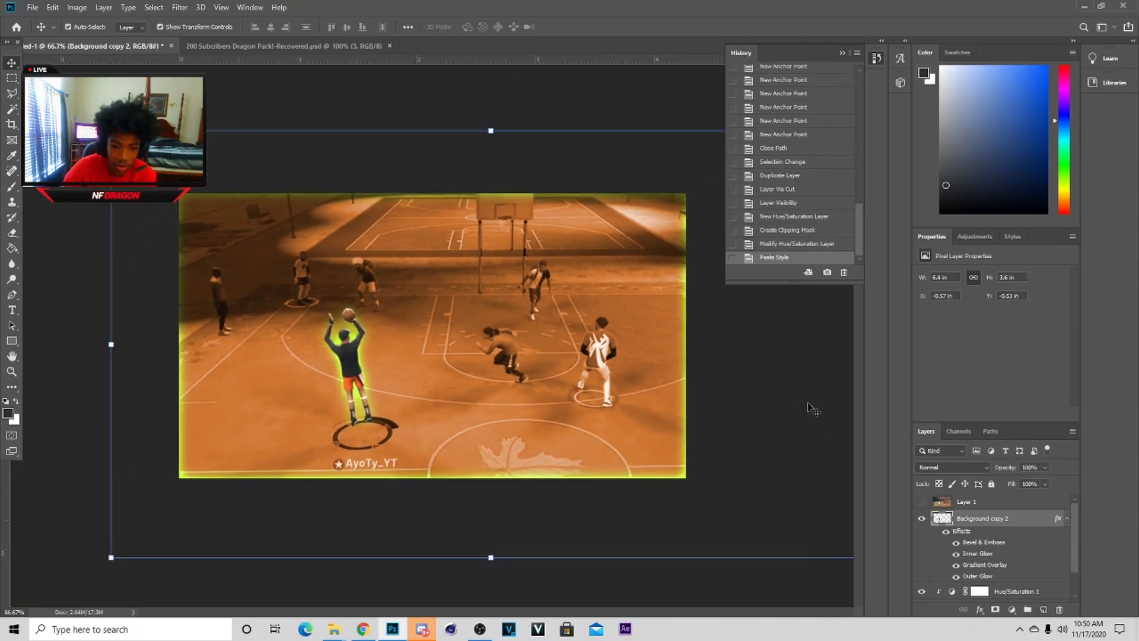
click(841, 53)
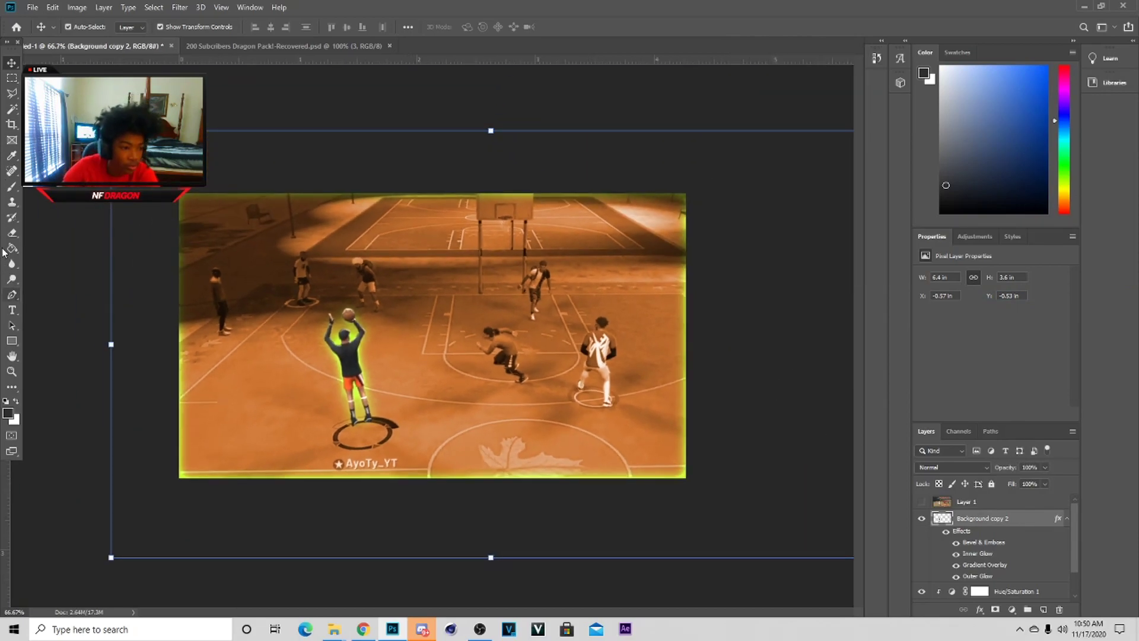
click(12, 233)
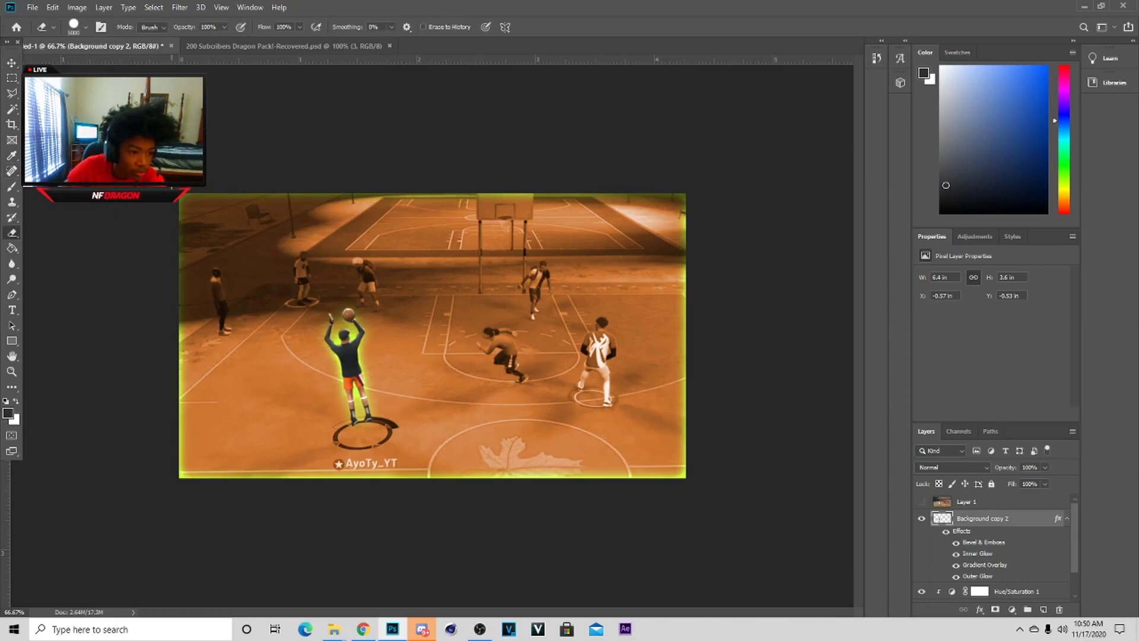
click(86, 27)
click(83, 63)
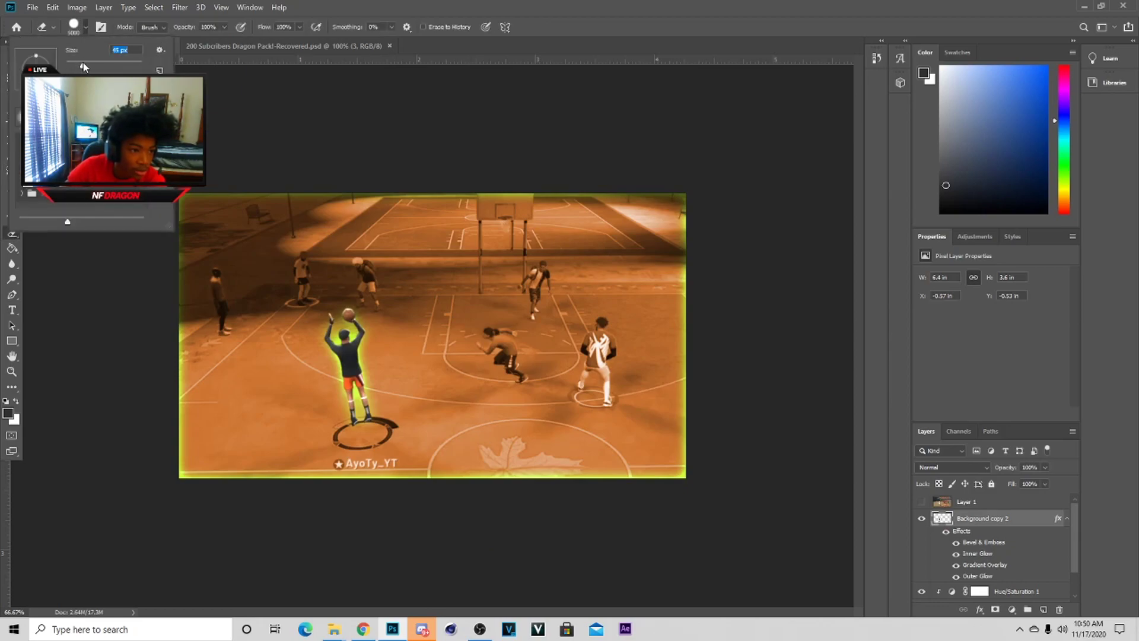
click(259, 190)
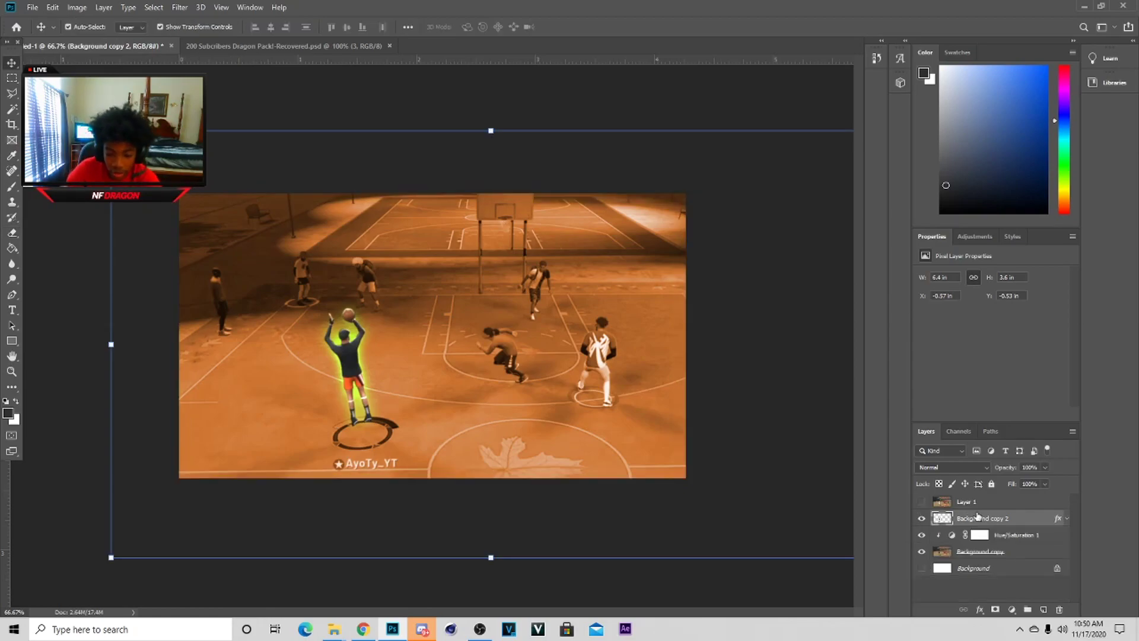
- Set the Outer Glow color of the Background copy 2 layer to black (000000)
right_click(977, 516)
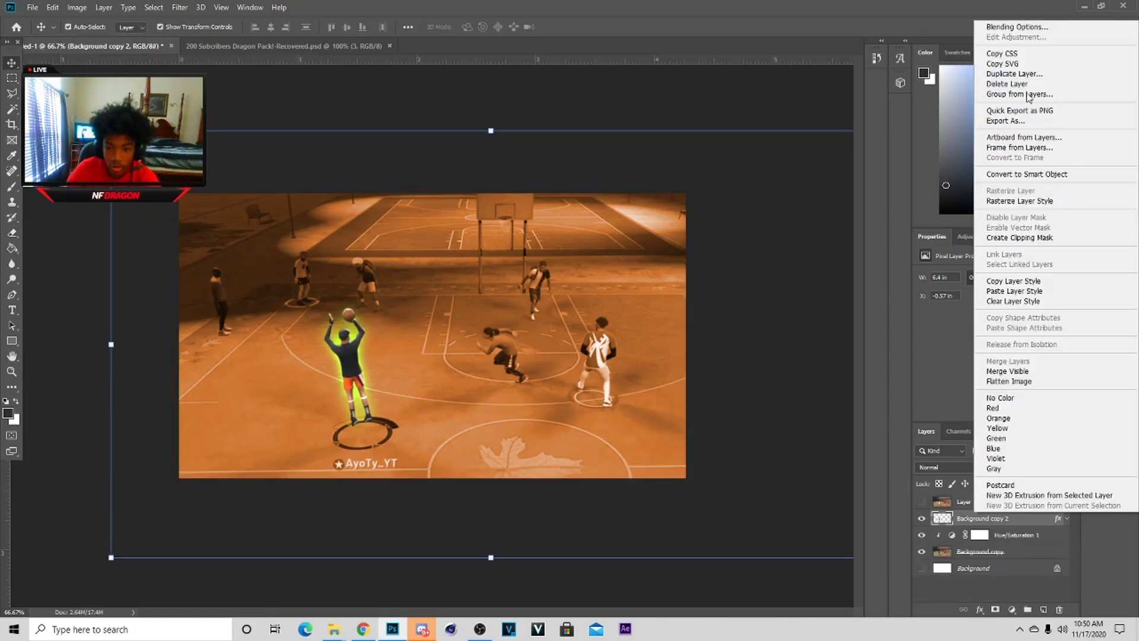
click(1026, 27)
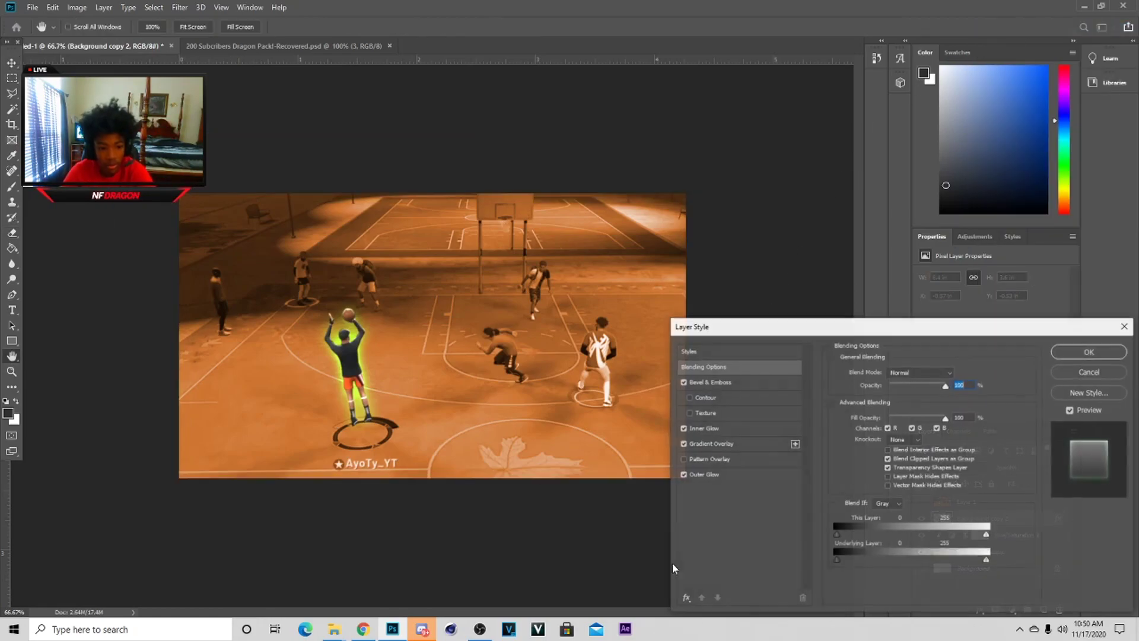
click(703, 475)
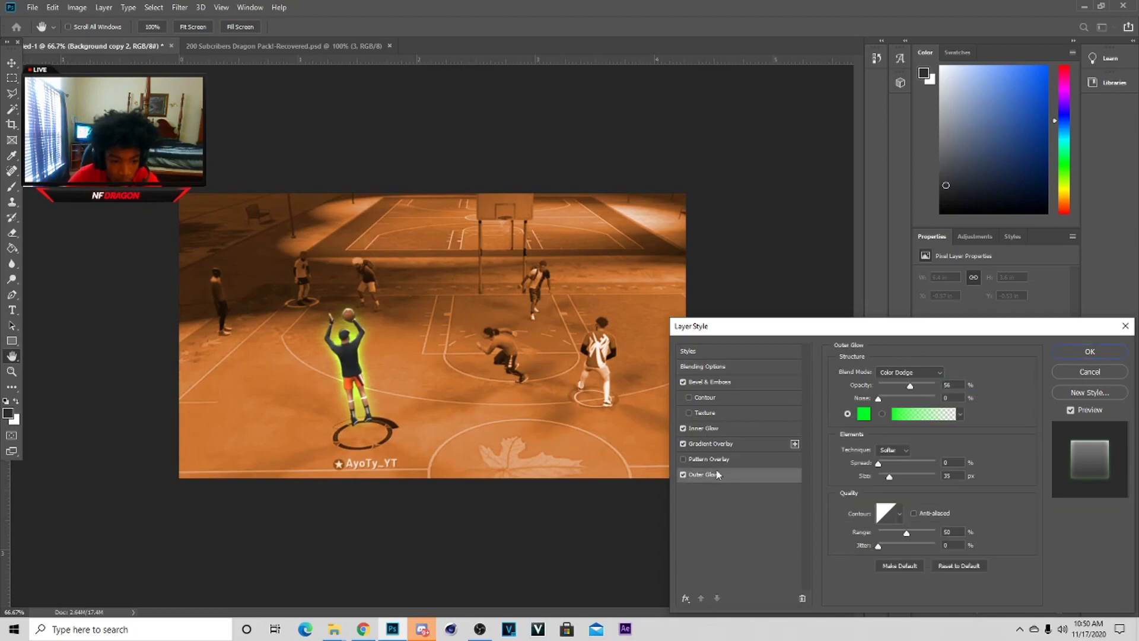
click(860, 415)
text(000000)
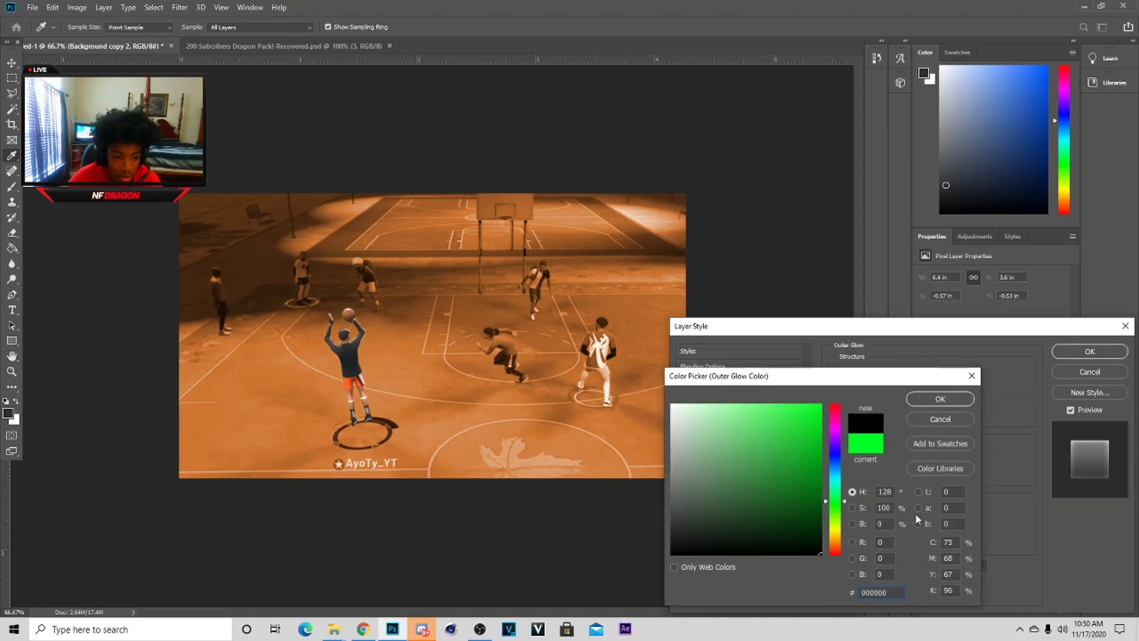
click(923, 397)
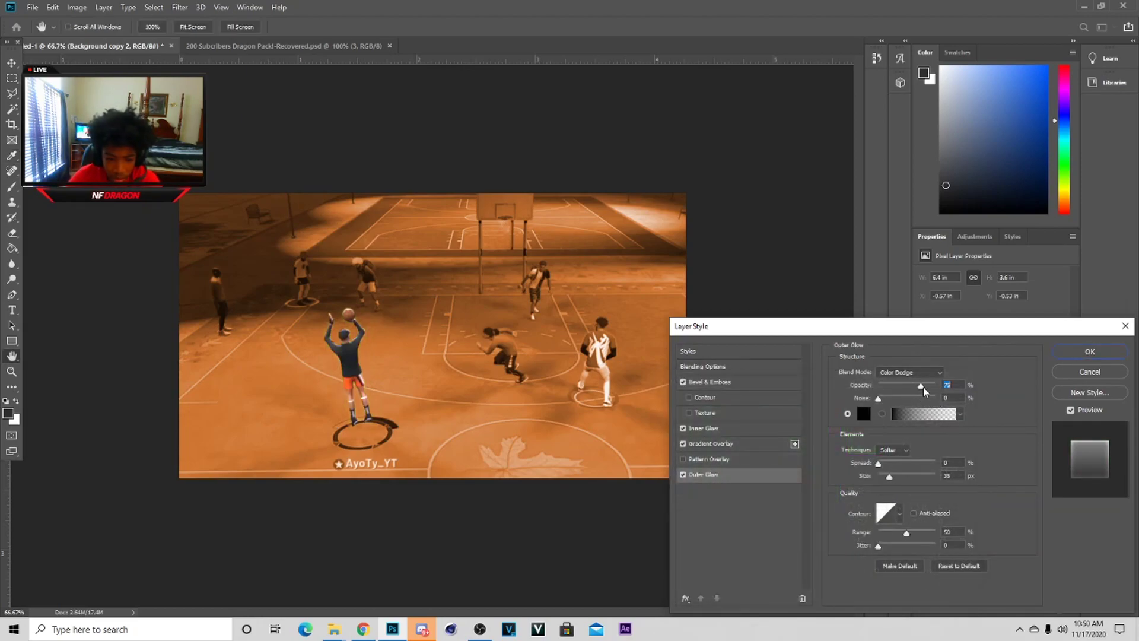
- Set the outer glow's opacity to 100% and its size to 68 px, keeping the Color Dodge blend mode
drag(897, 477, 923, 475)
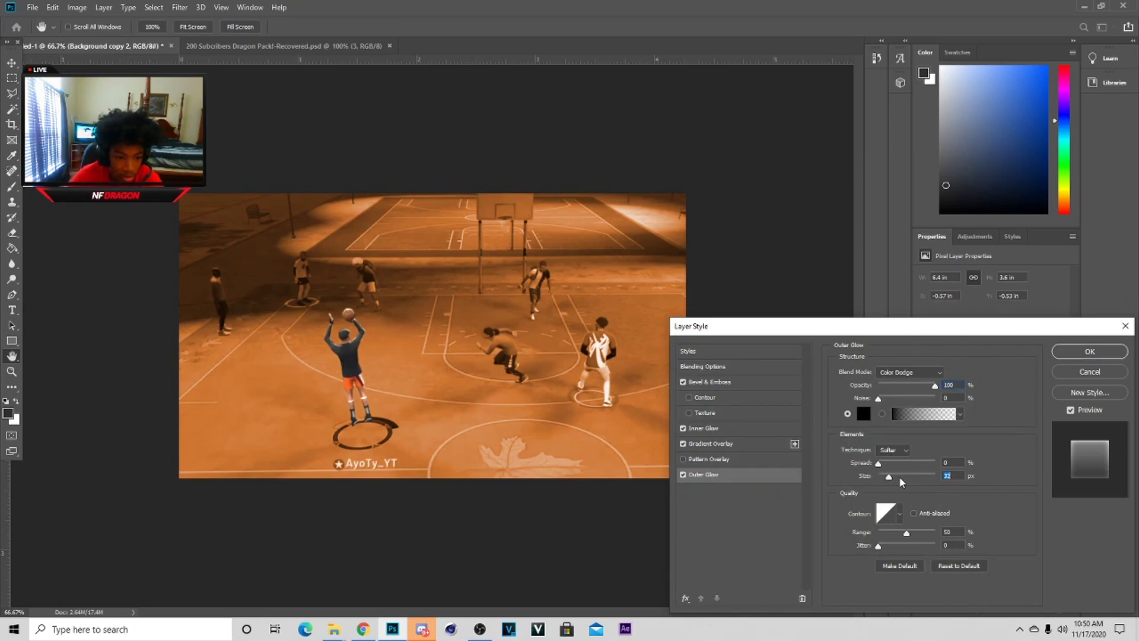
click(898, 477)
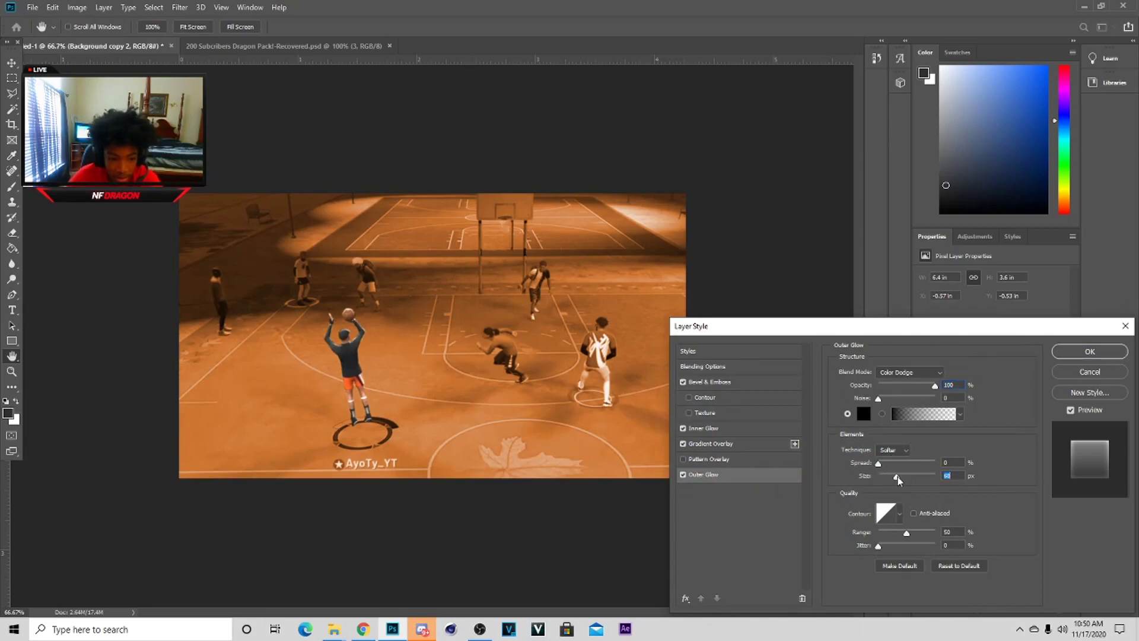
click(910, 372)
click(1023, 396)
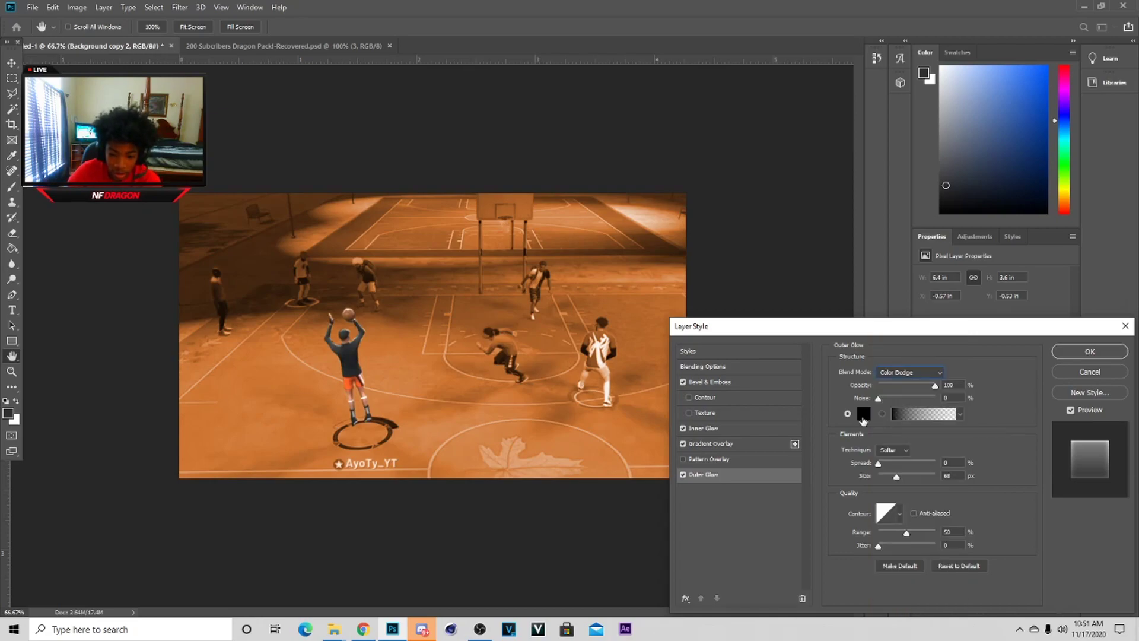
click(863, 415)
click(672, 405)
mouse_move(682, 551)
mouse_down()
mouse_move(750, 539)
mouse_move(696, 521)
mouse_move(672, 405)
mouse_up()
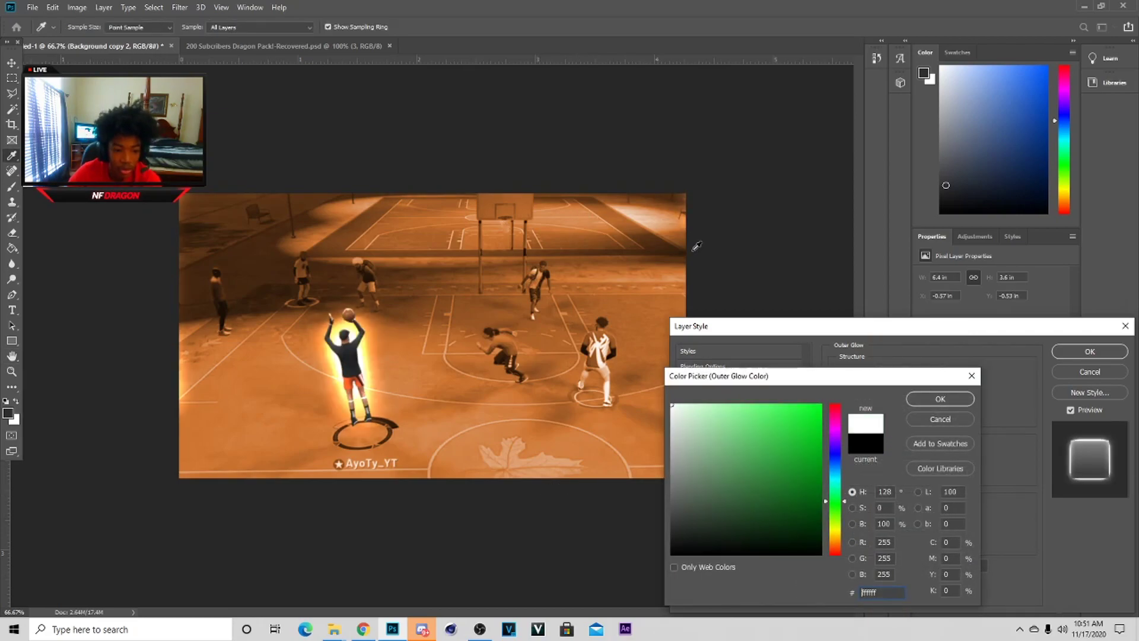
click(926, 418)
- Change the outer glow's blend mode to Normal and reduce its opacity
click(901, 374)
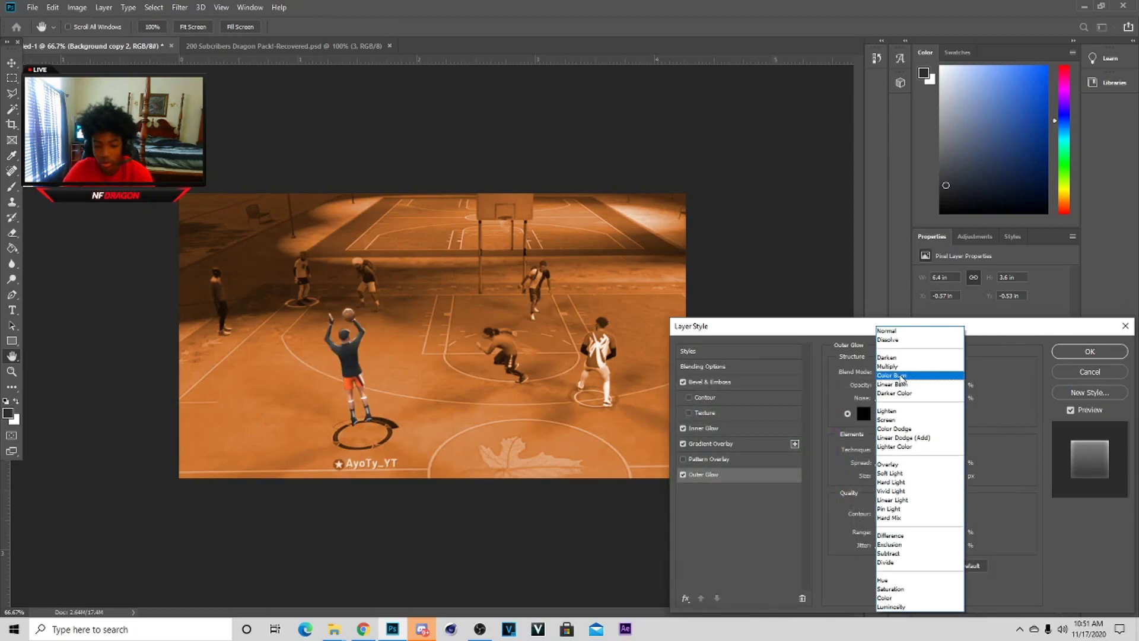
click(895, 333)
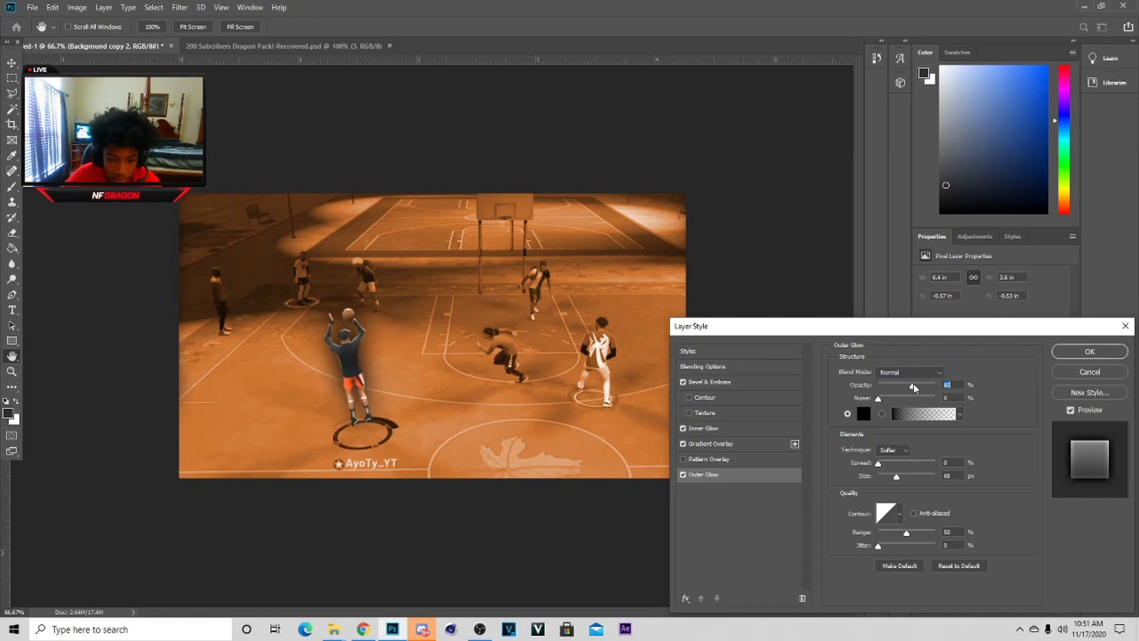
drag(934, 385, 919, 384)
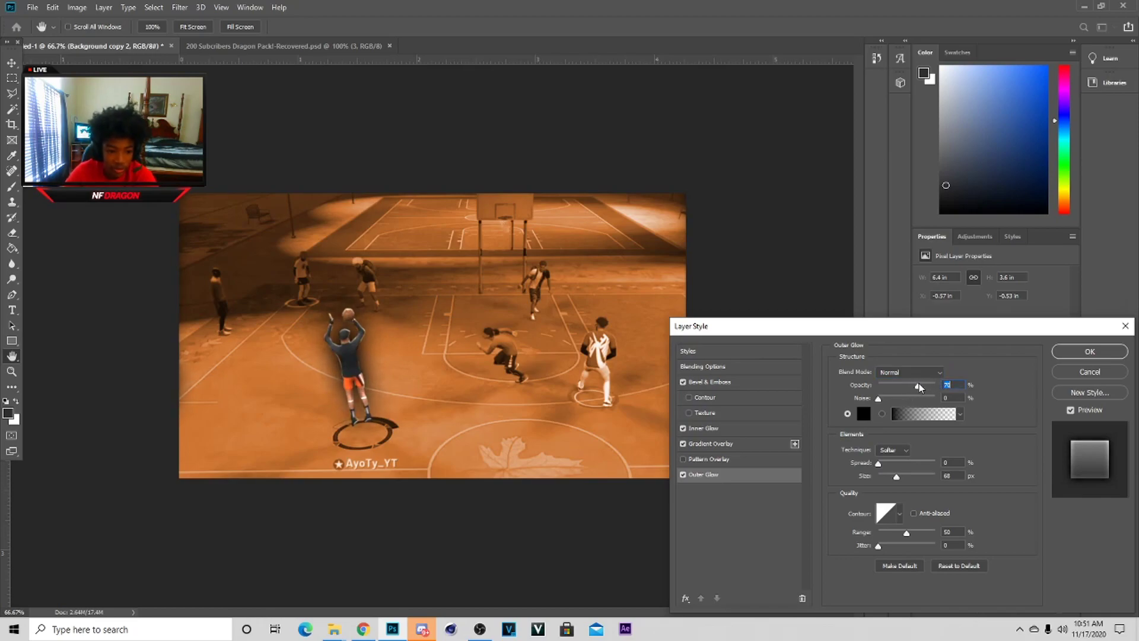
- Try other outer glow colors, return to black (000000), and set the glow's opacity to 66%
click(867, 416)
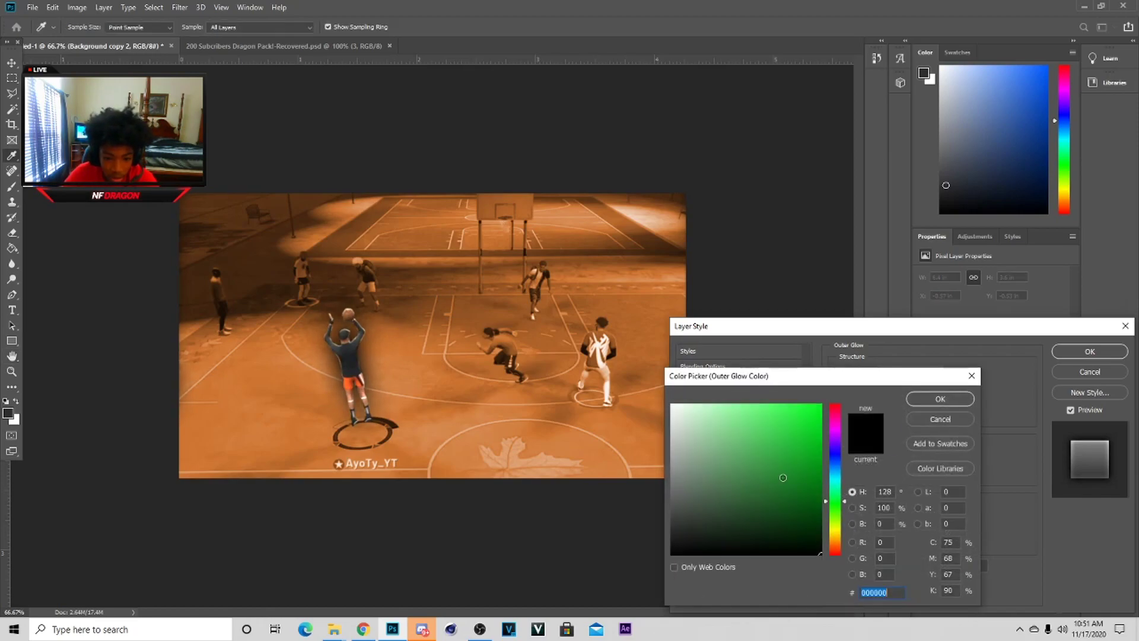
drag(783, 475, 594, 277)
text(000000)
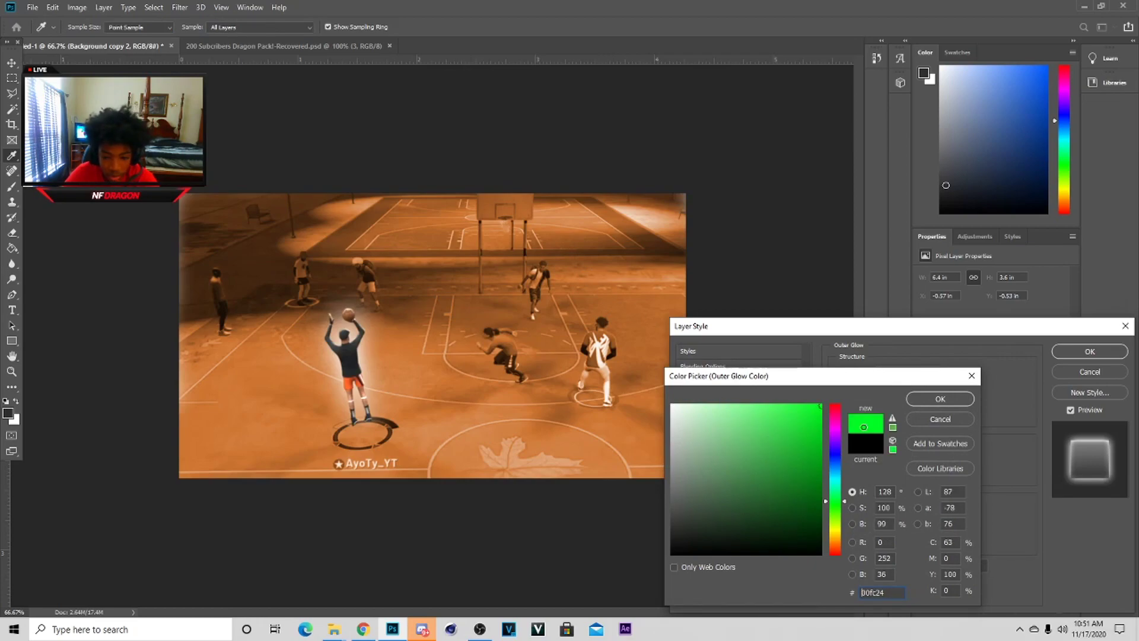
click(943, 399)
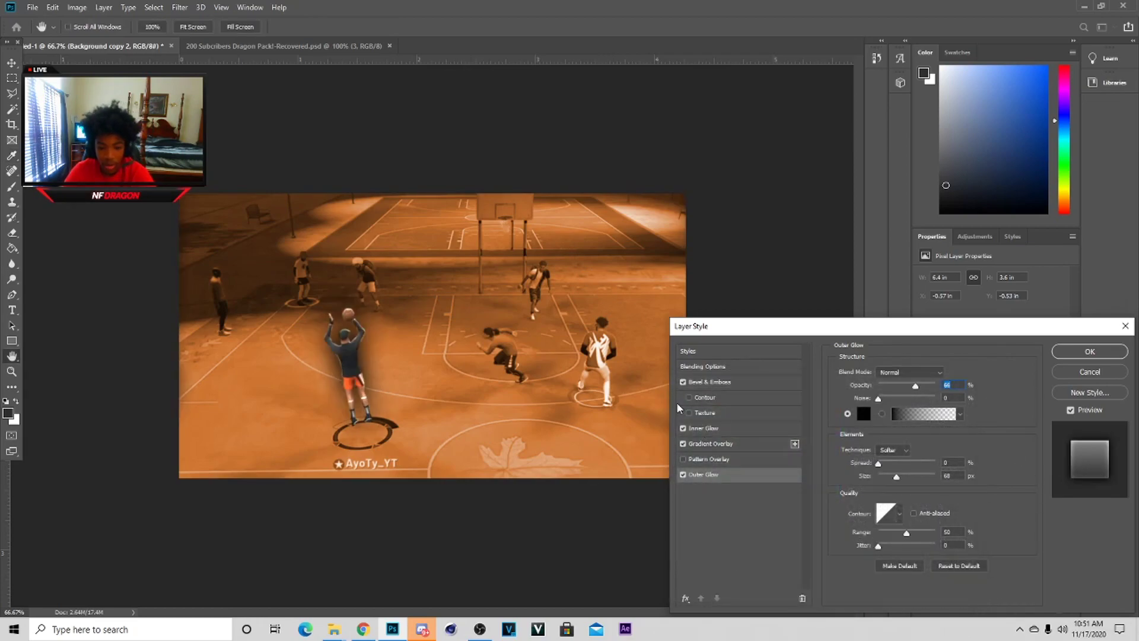
- Enable the bevel's Contour and add a black drop shadow with Normal blend mode, 71% opacity and a size of about 40 px
click(695, 396)
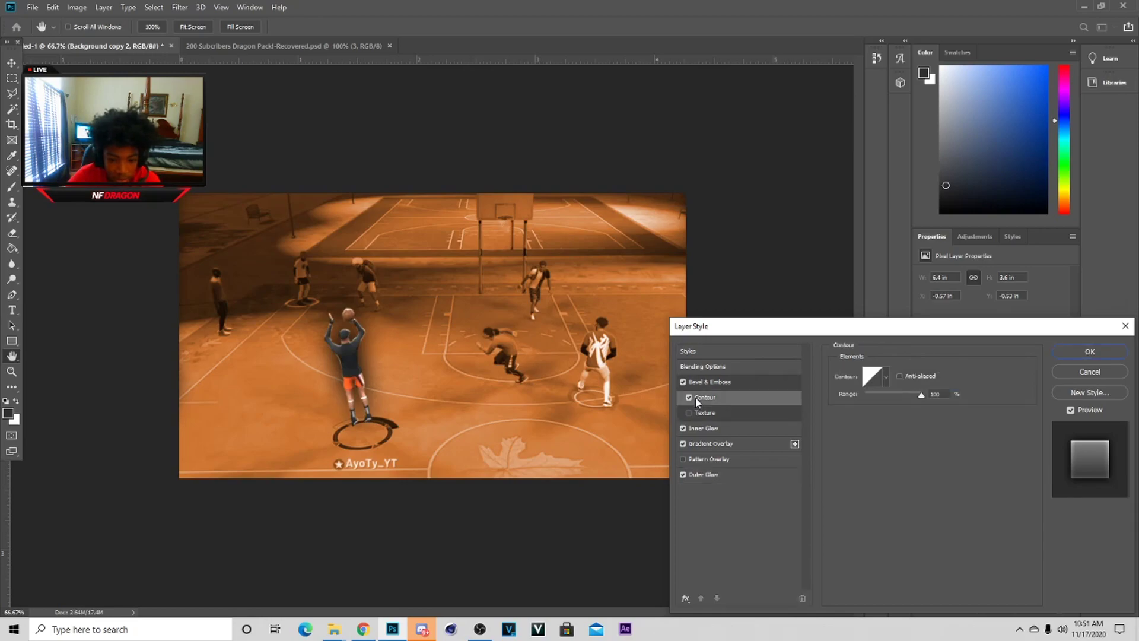
click(685, 599)
click(711, 557)
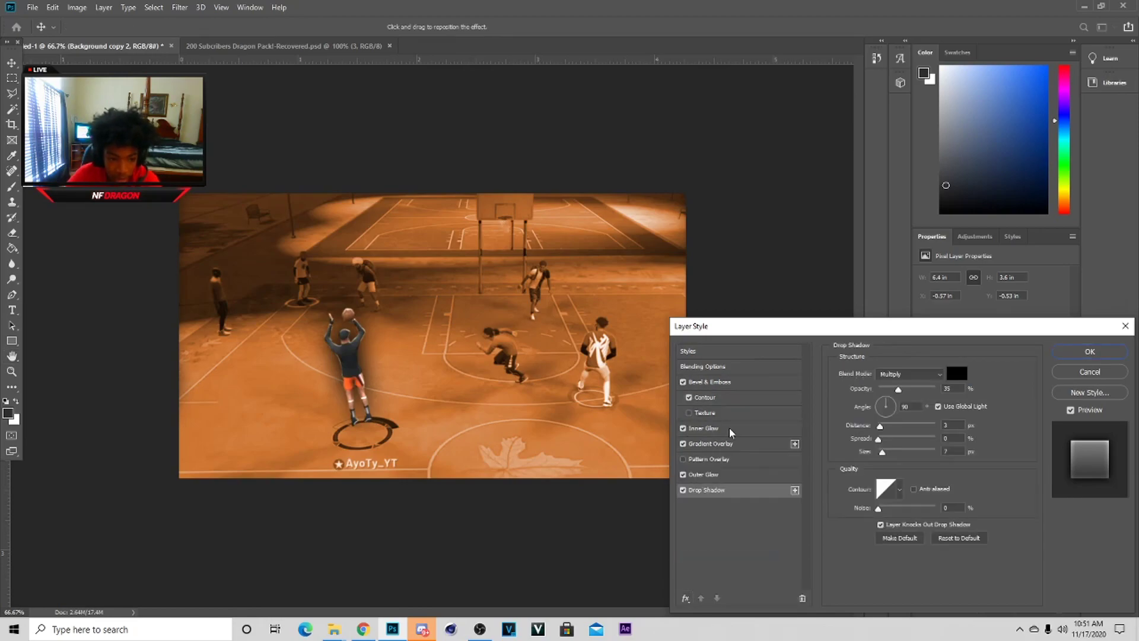
click(910, 374)
click(896, 330)
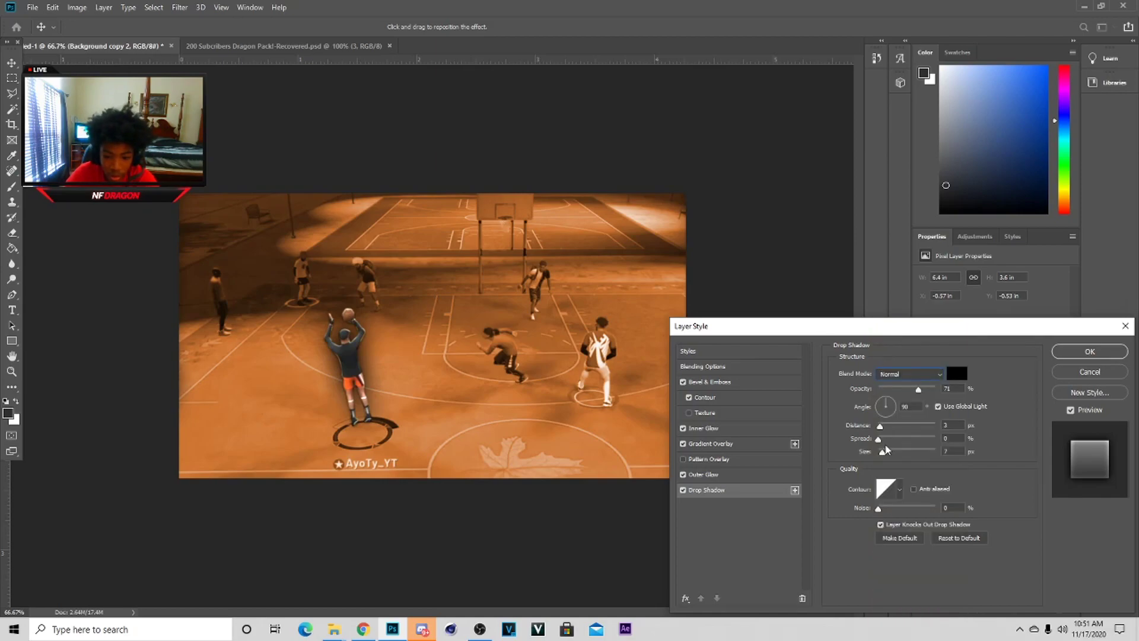
drag(897, 454, 892, 453)
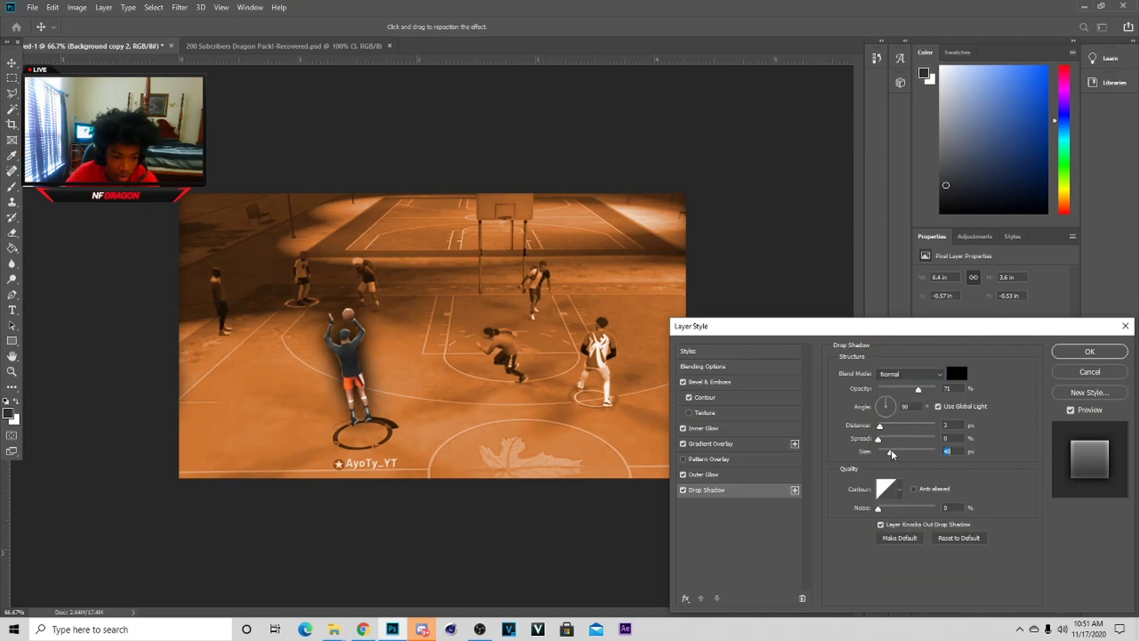
click(1090, 351)
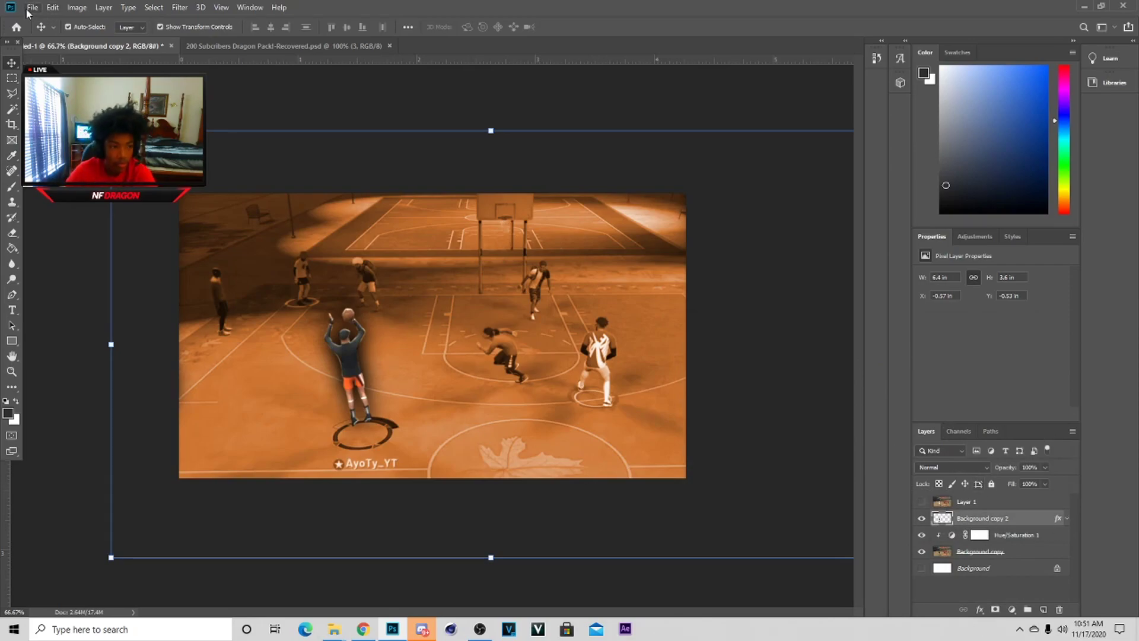
- Apply the Oil Paint filter to the Background copy 2 layer with stylization 0.9, cleanliness 0.6, scale 0.9 and bristle detail 0.0
click(171, 9)
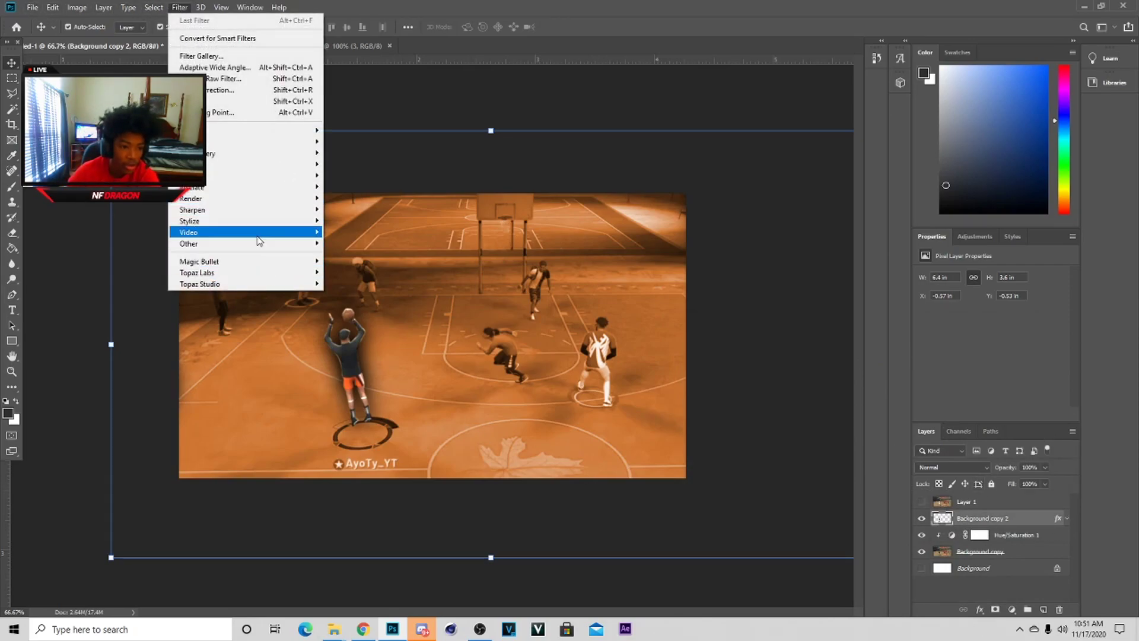
mouse_move(253, 225)
click(349, 265)
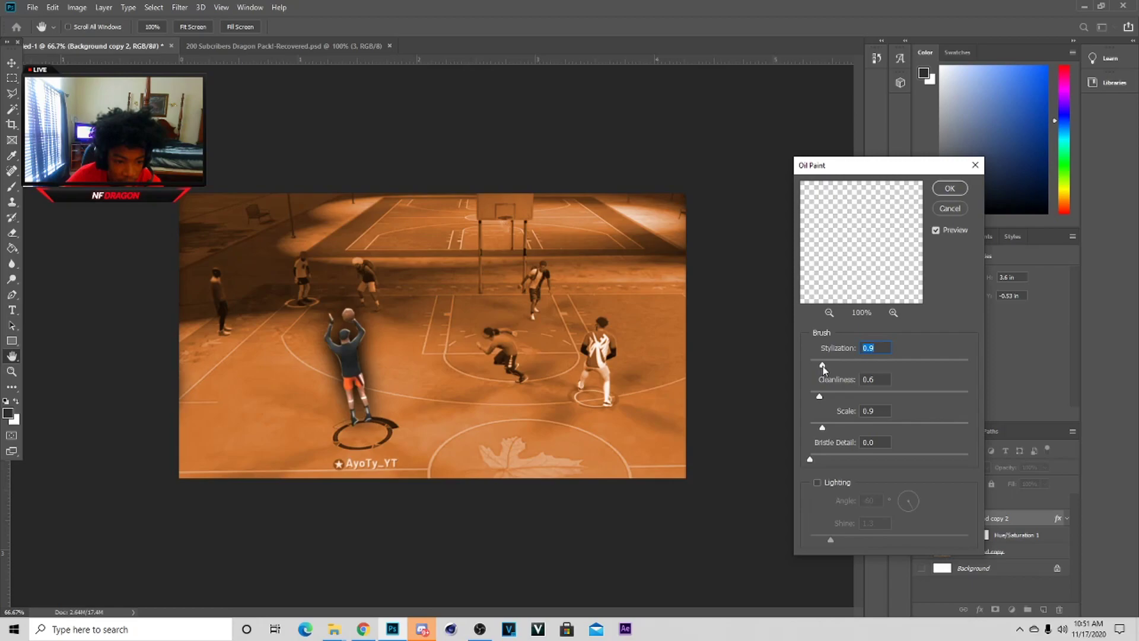
click(949, 188)
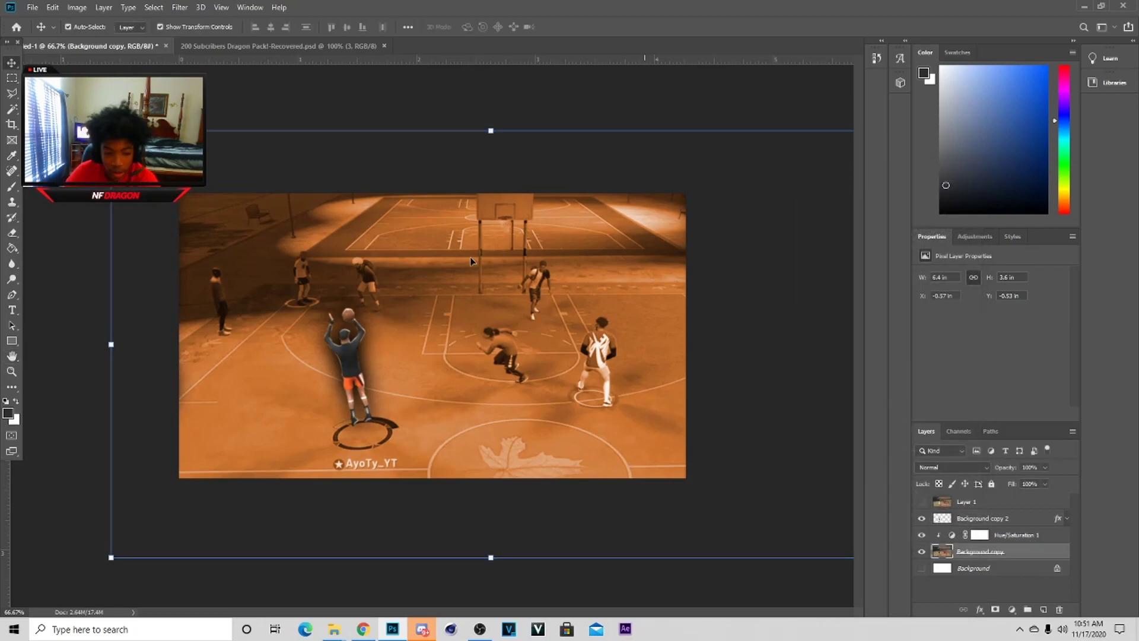
click(179, 7)
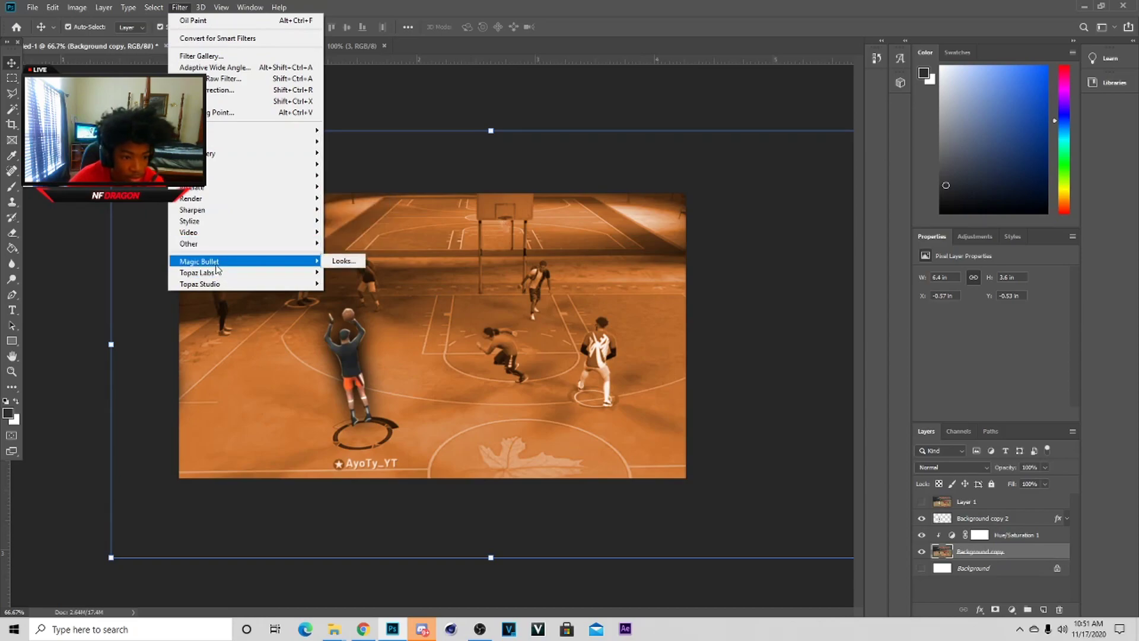
mouse_move(309, 222)
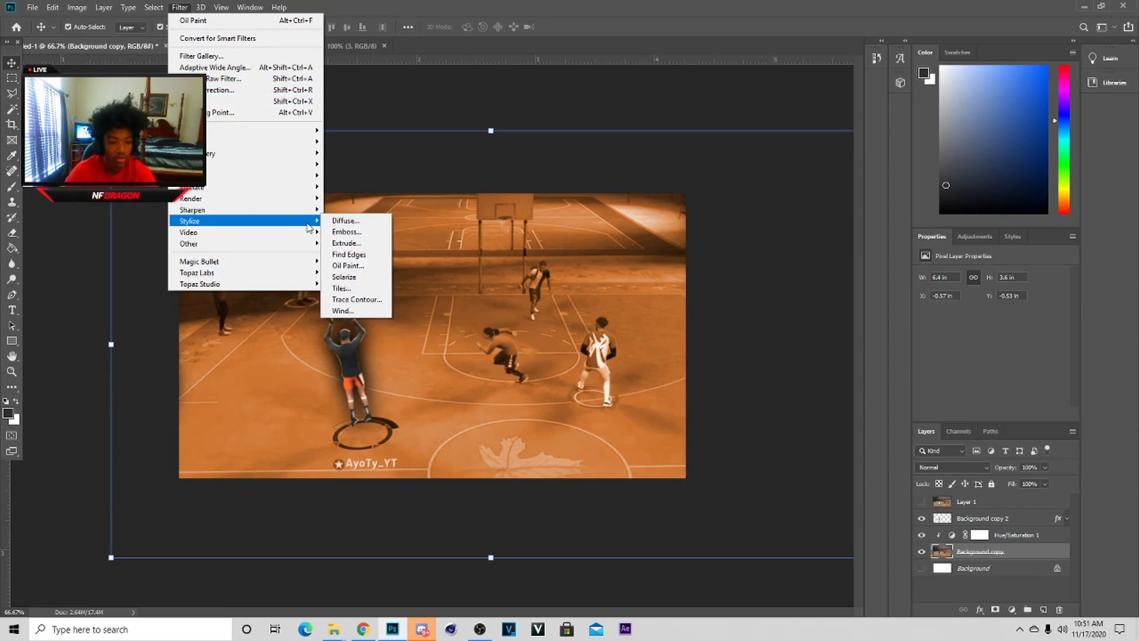
click(355, 266)
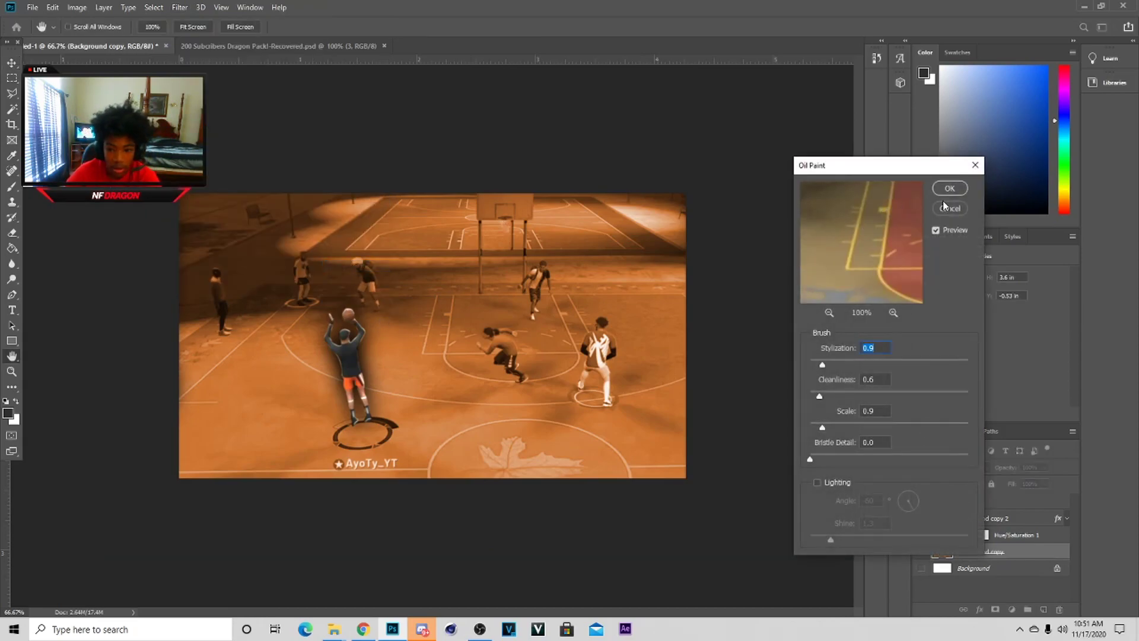
click(945, 207)
- Show the CC2 color correction group in the Dragon Pack document and copy it into the court document
click(237, 45)
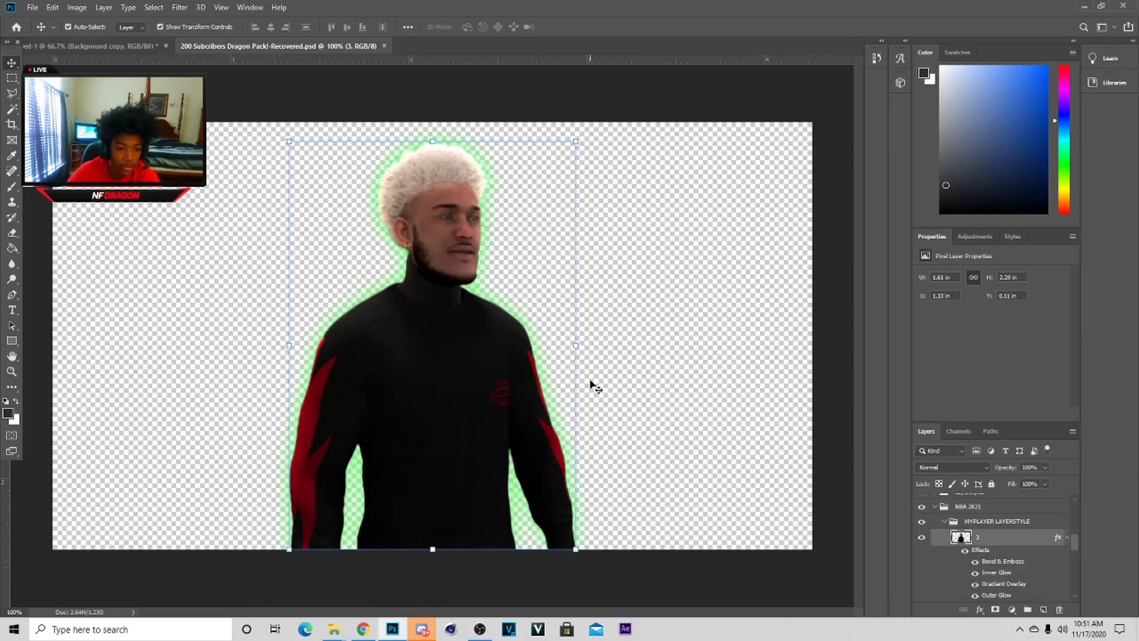
click(959, 524)
scroll(961, 533, up, 5)
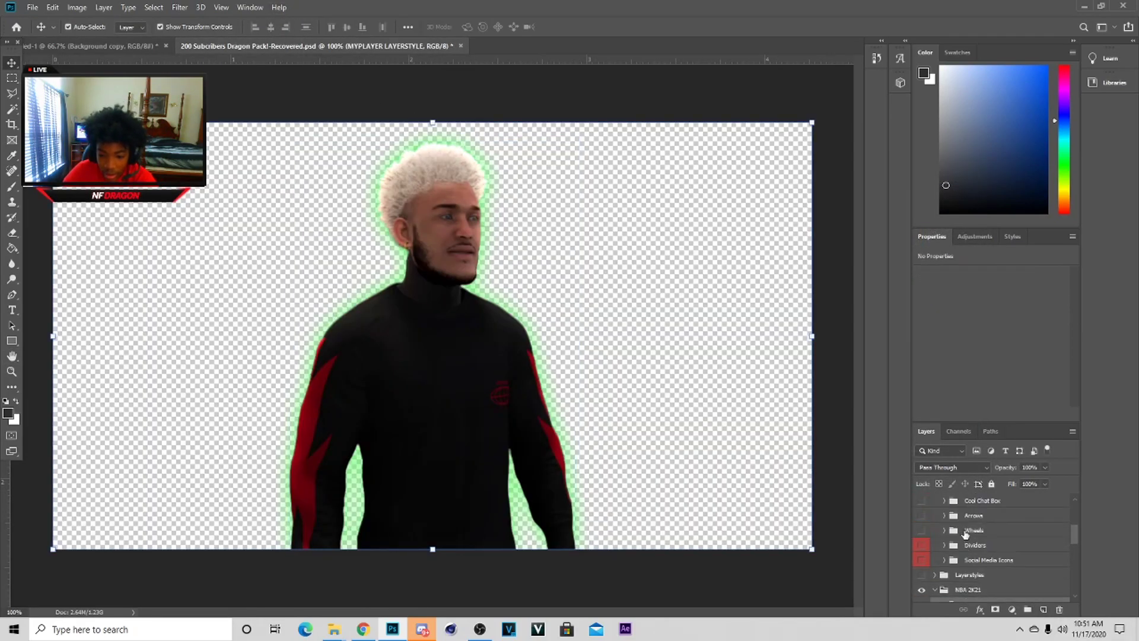
click(960, 533)
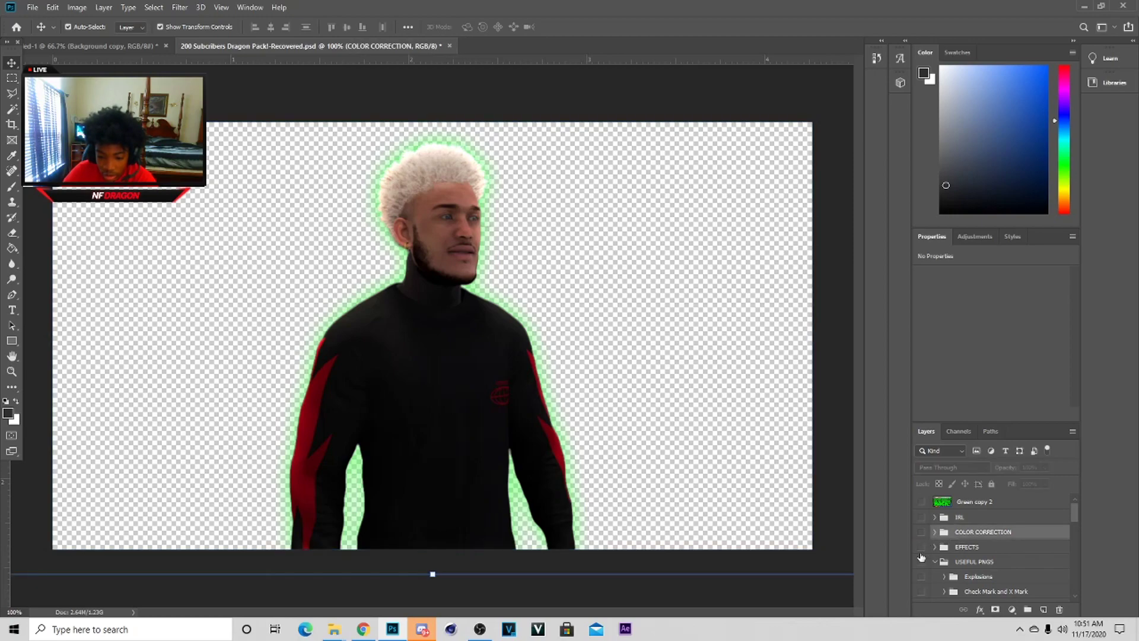
click(934, 532)
click(922, 562)
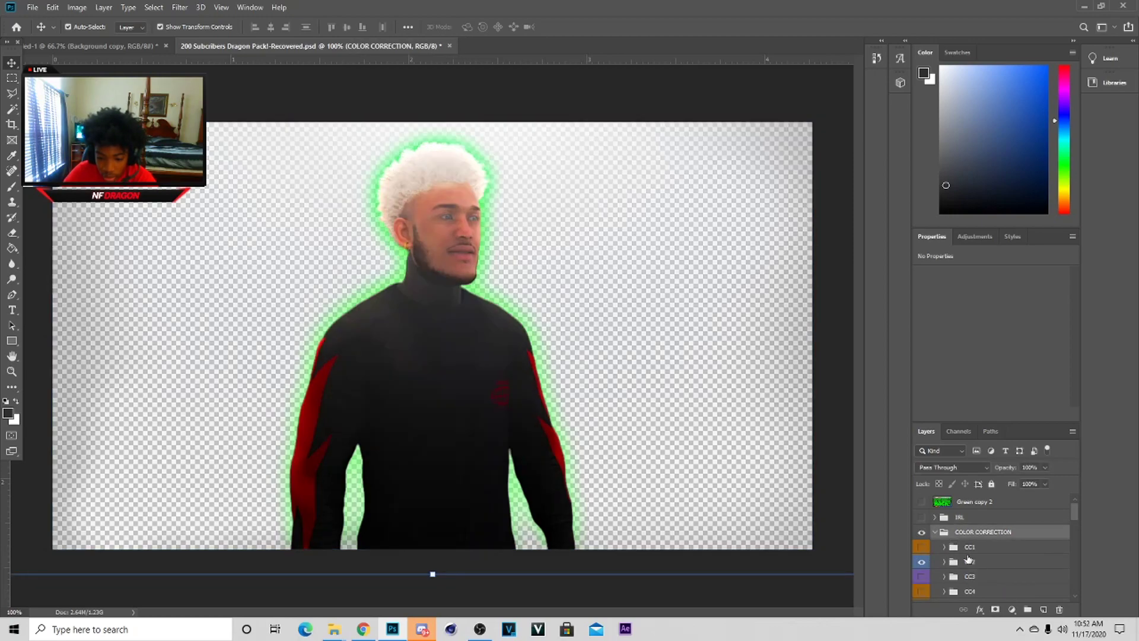
click(969, 561)
drag(207, 74, 434, 332)
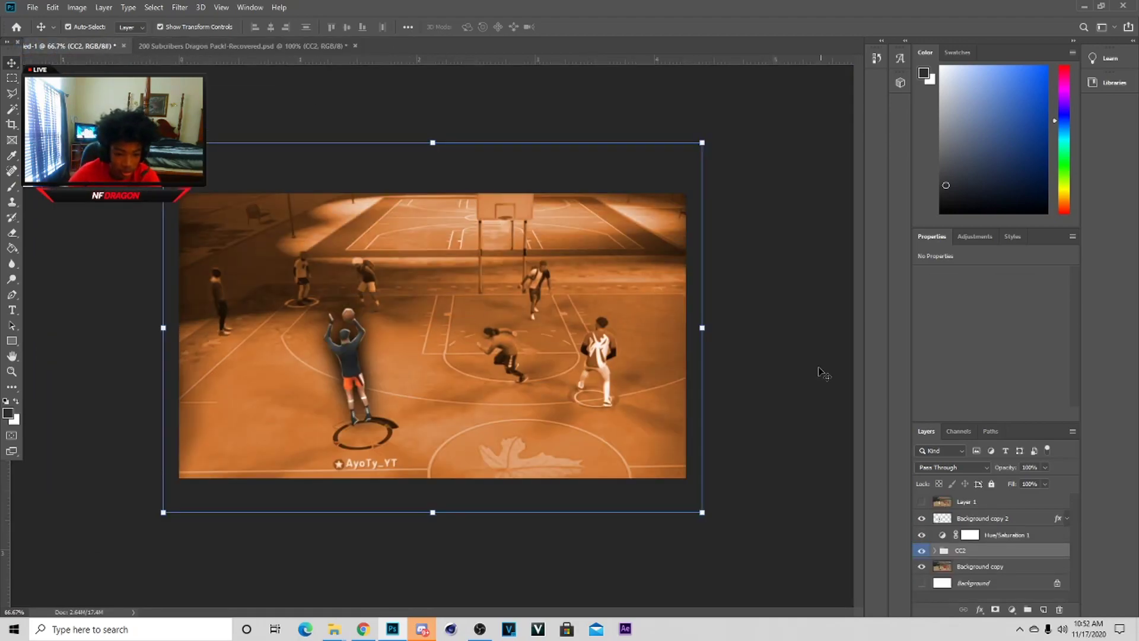
- Scale the CC2 group to about 94% so that its side and lower edges match the court canvas
drag(707, 323, 688, 322)
mouse_move(630, 378)
mouse_down()
mouse_move(633, 361)
mouse_move(623, 360)
mouse_up()
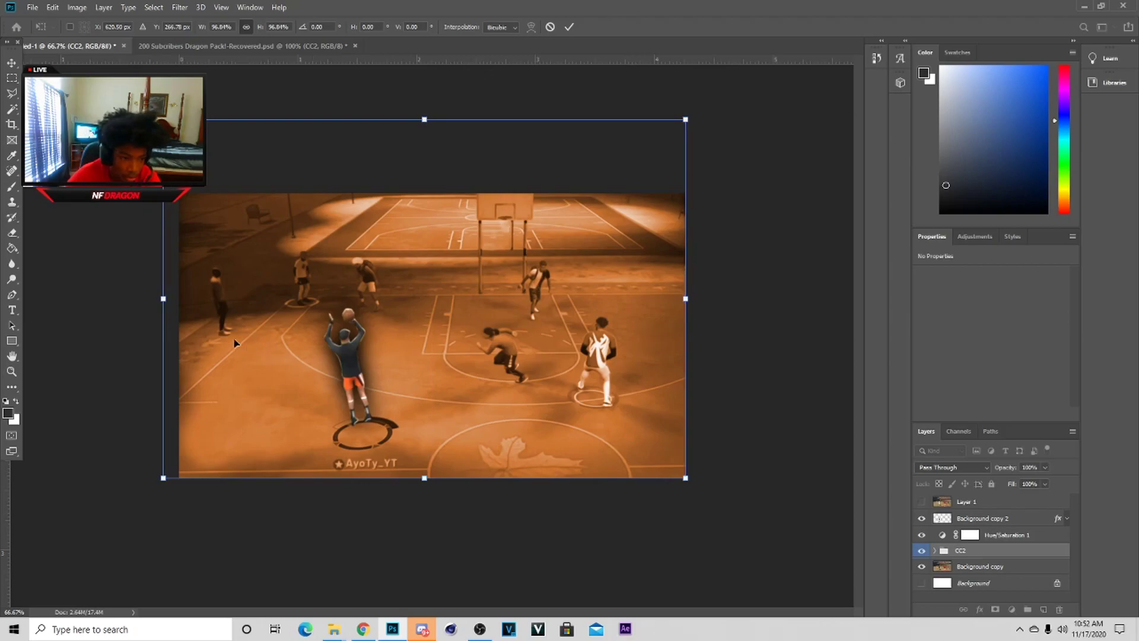
drag(161, 298, 247, 307)
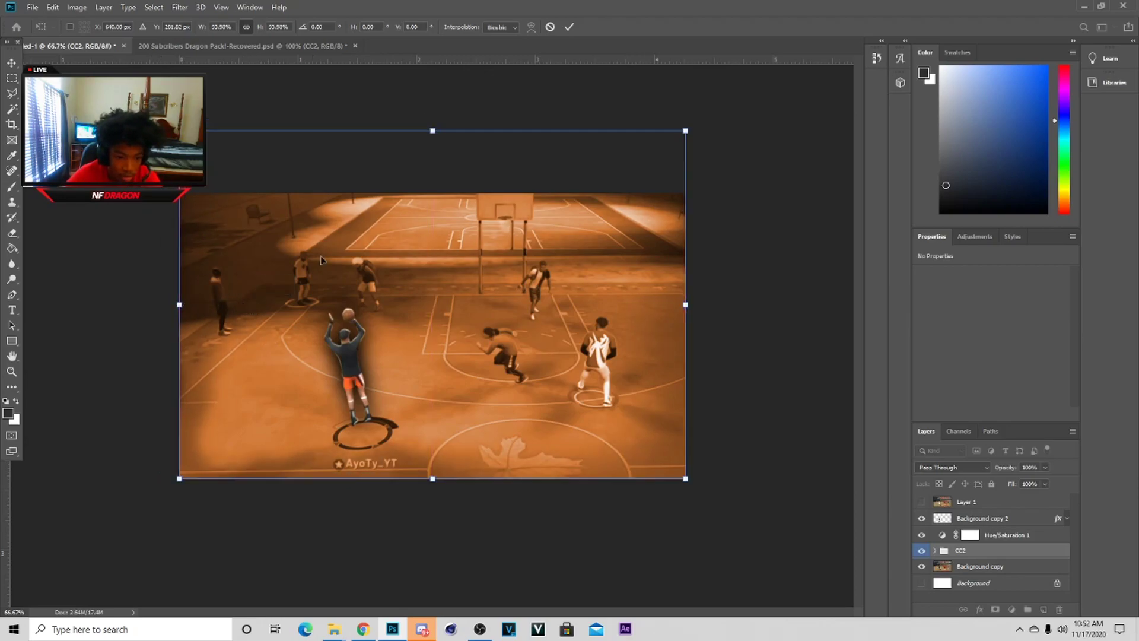
click(568, 28)
- Move the CC2 group above the Background copy 2 layer in the layer stack
key(ctrl+plus)
key(ctrl+plus)
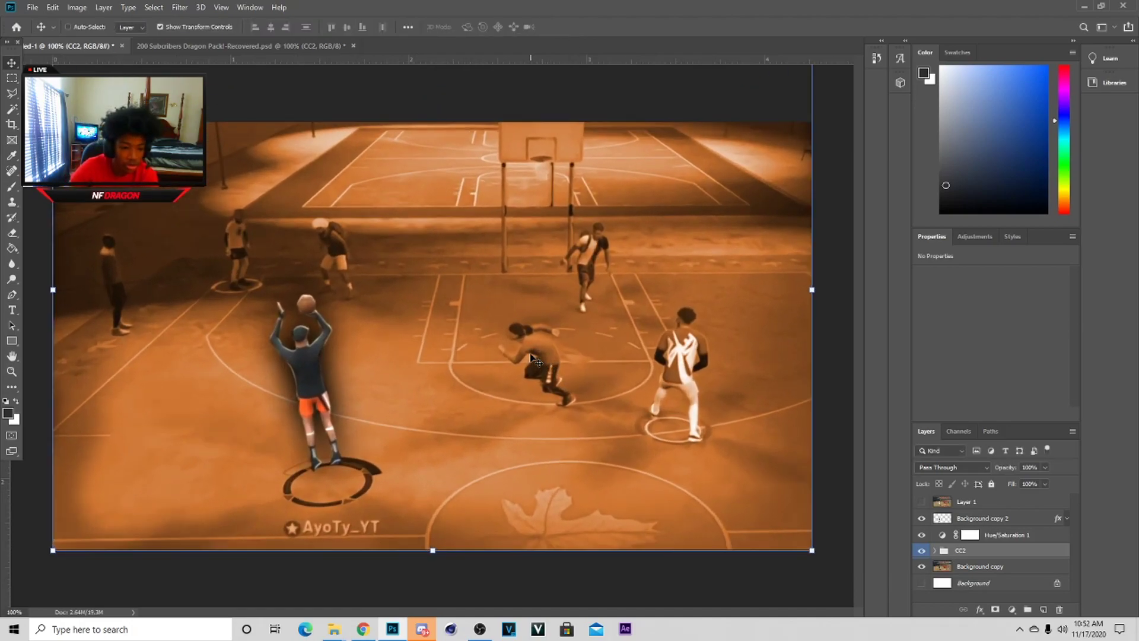
key(ctrl+minus)
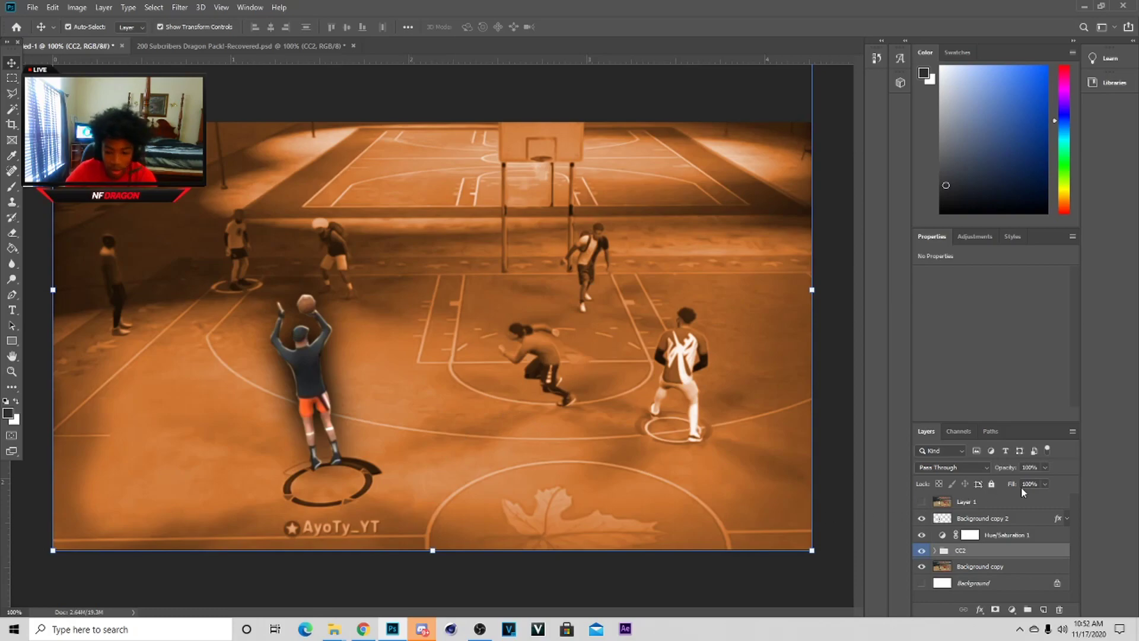
drag(989, 549, 986, 521)
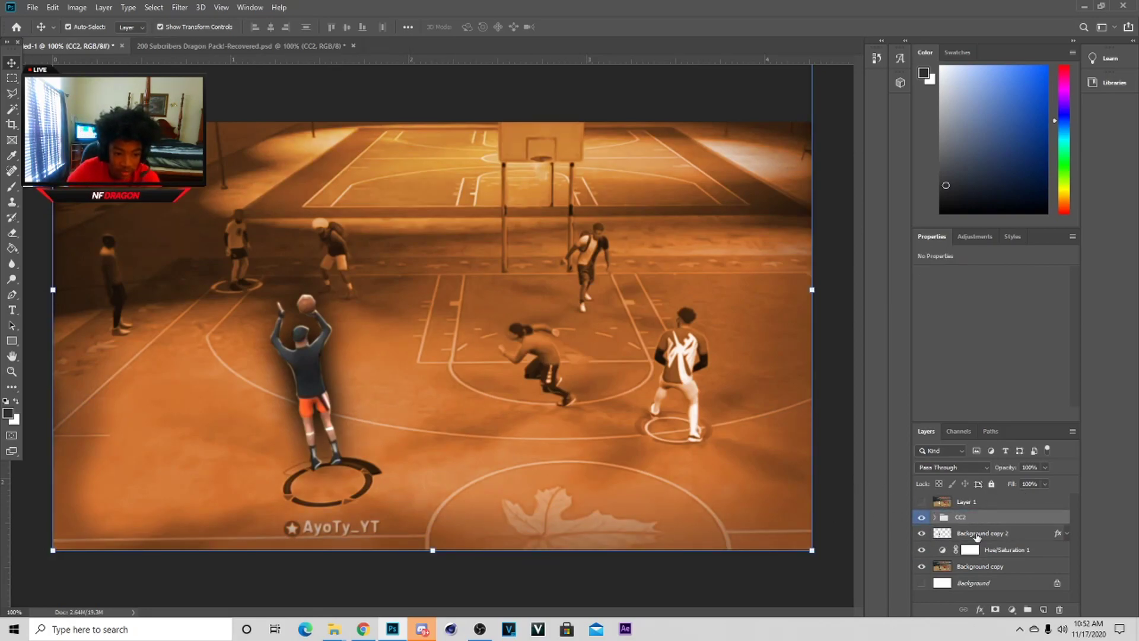
- Select Background copy 2 as the insertion point, then hide and collapse the COLOR CORRECTION group in the Dragon Pack document
click(989, 534)
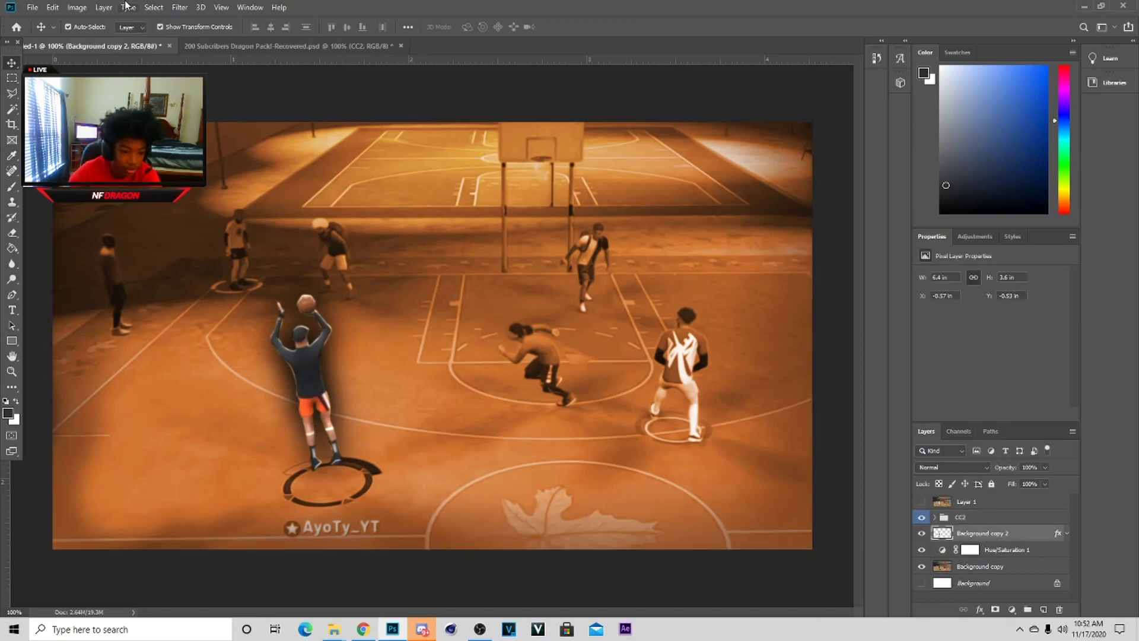
click(339, 45)
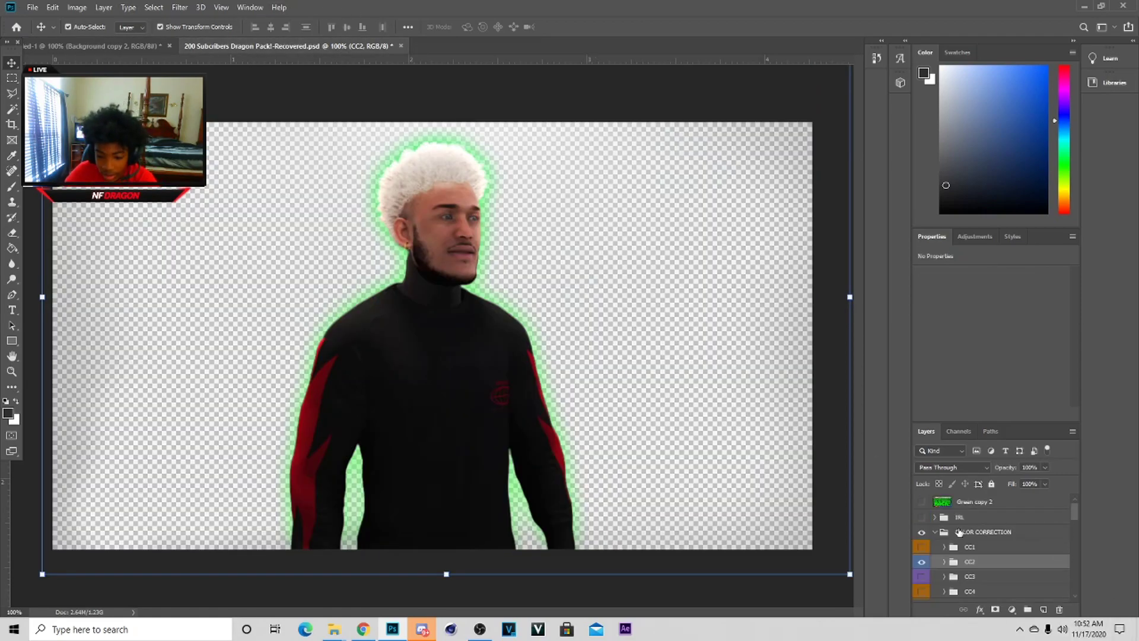
click(959, 532)
click(935, 532)
scroll(978, 545, down, 5)
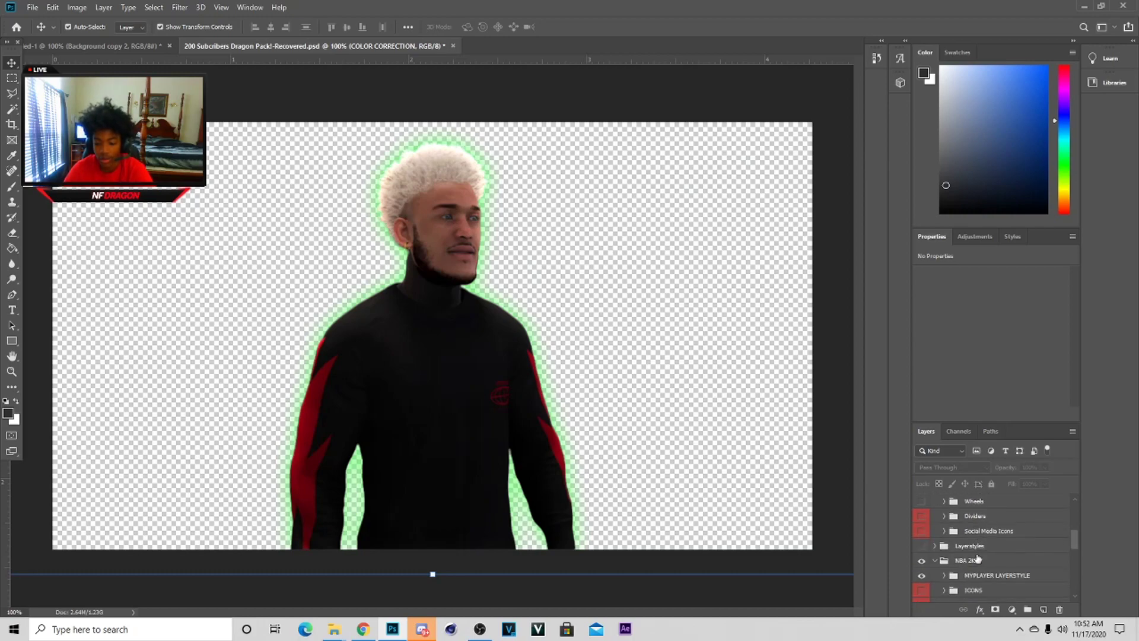
- Show the Takeover Icons group and copy its Sharpshooter icon group into the court document
scroll(943, 565, down, 3)
click(944, 579)
click(921, 580)
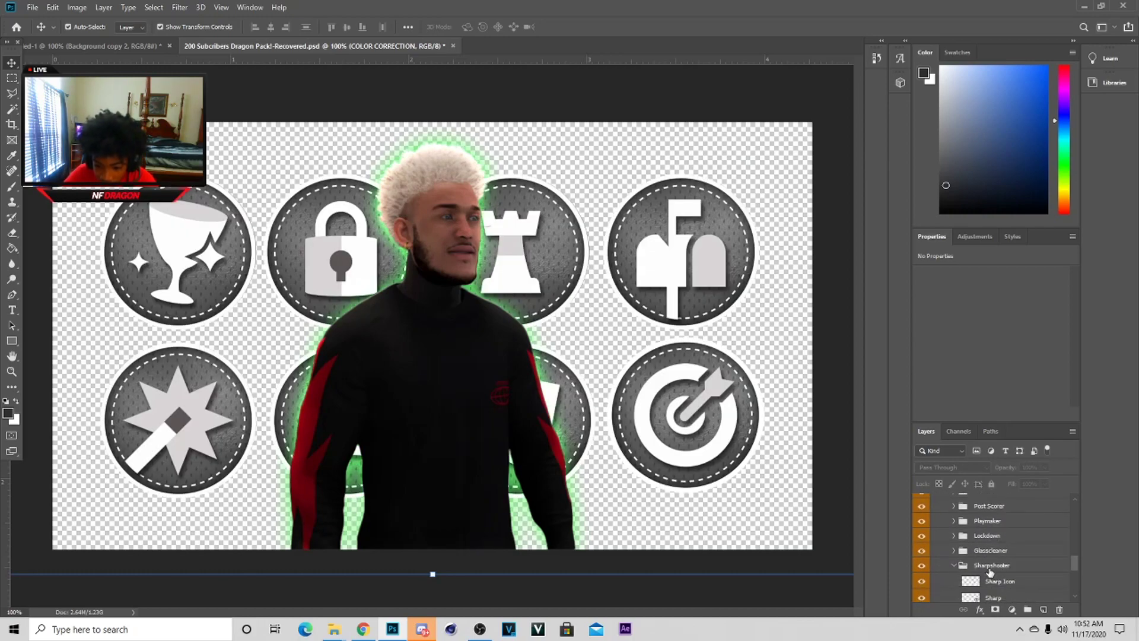
click(970, 570)
click(954, 565)
drag(987, 567, 297, 446)
- Scale the Sharpshooter icon to about 59%, place it at the shooter's feet, and move its group below Background copy 2
key(ctrl+t)
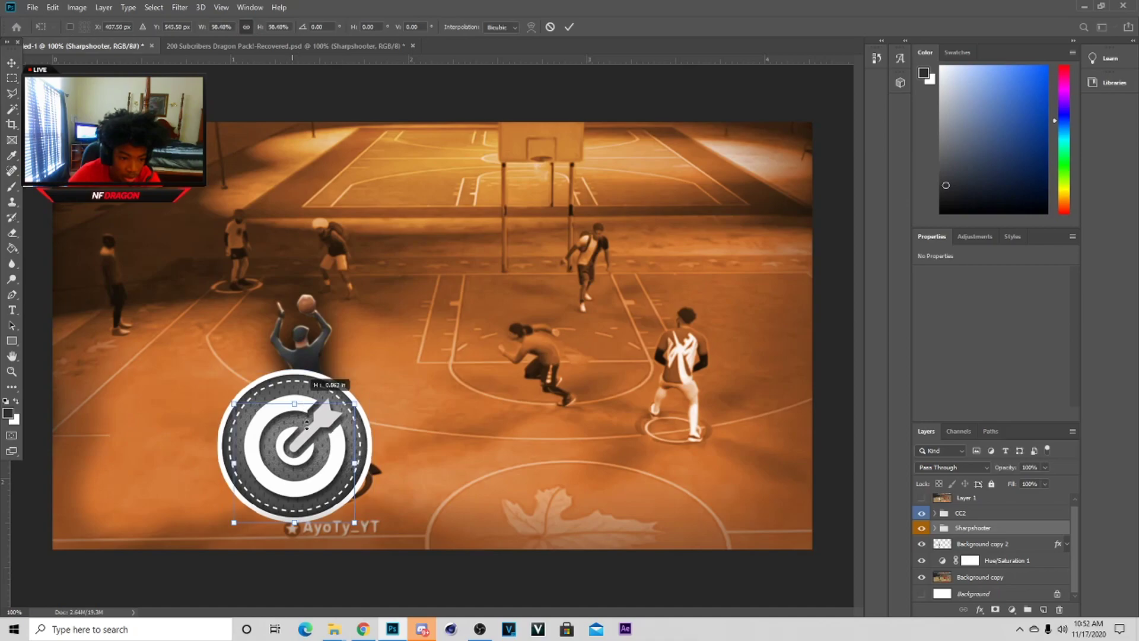
drag(292, 360, 294, 428)
drag(305, 466, 337, 474)
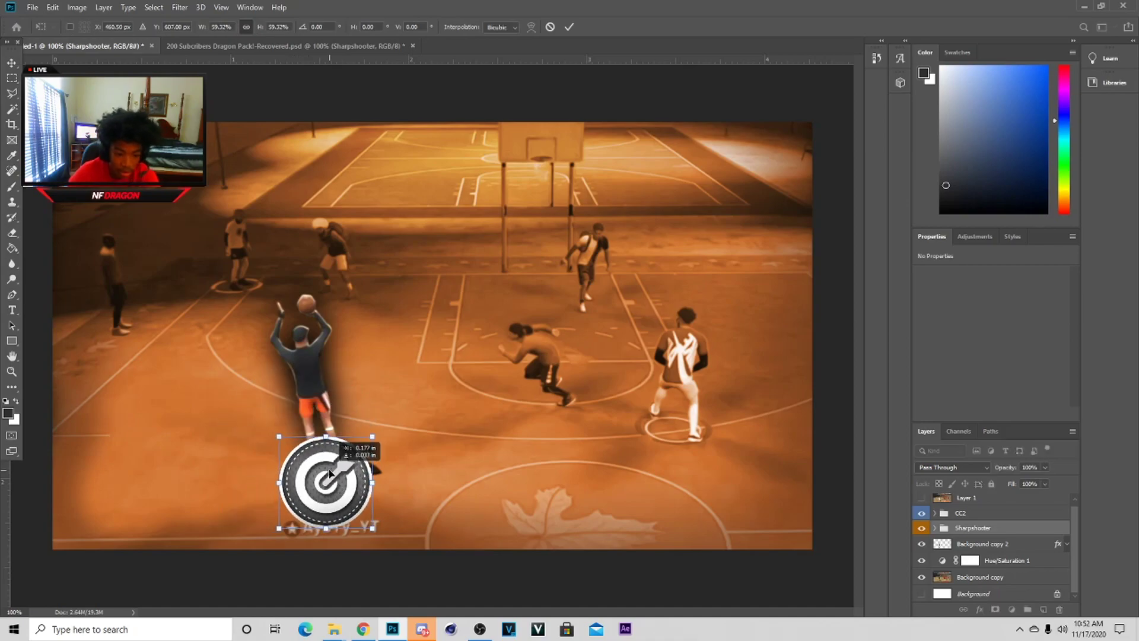
drag(984, 530, 990, 549)
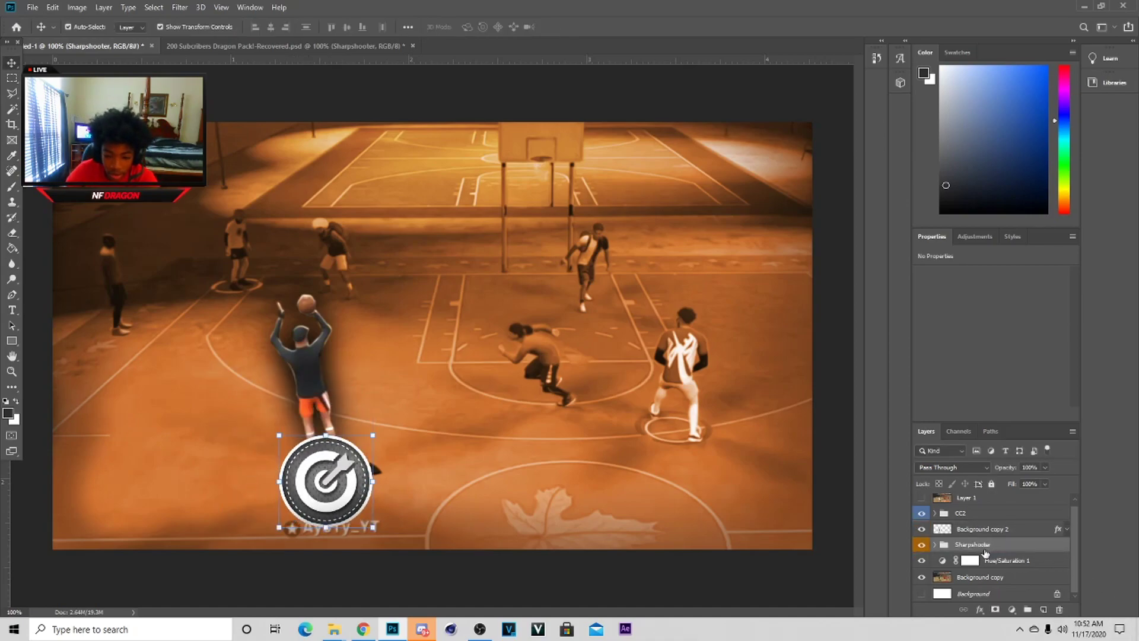
- Flatten and skew the Sharpshooter icon to match the court's perspective over the ring under the shooter's feet
drag(329, 433, 380, 449)
drag(286, 458, 370, 482)
drag(296, 462, 293, 465)
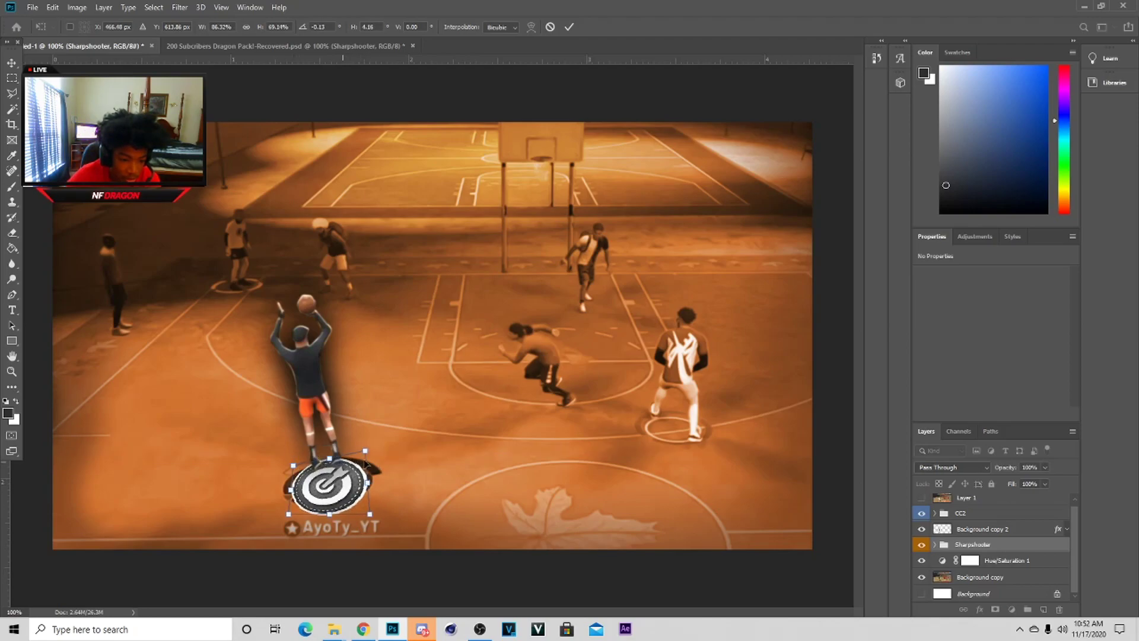
drag(367, 456, 329, 460)
drag(335, 518, 336, 514)
drag(290, 486, 292, 462)
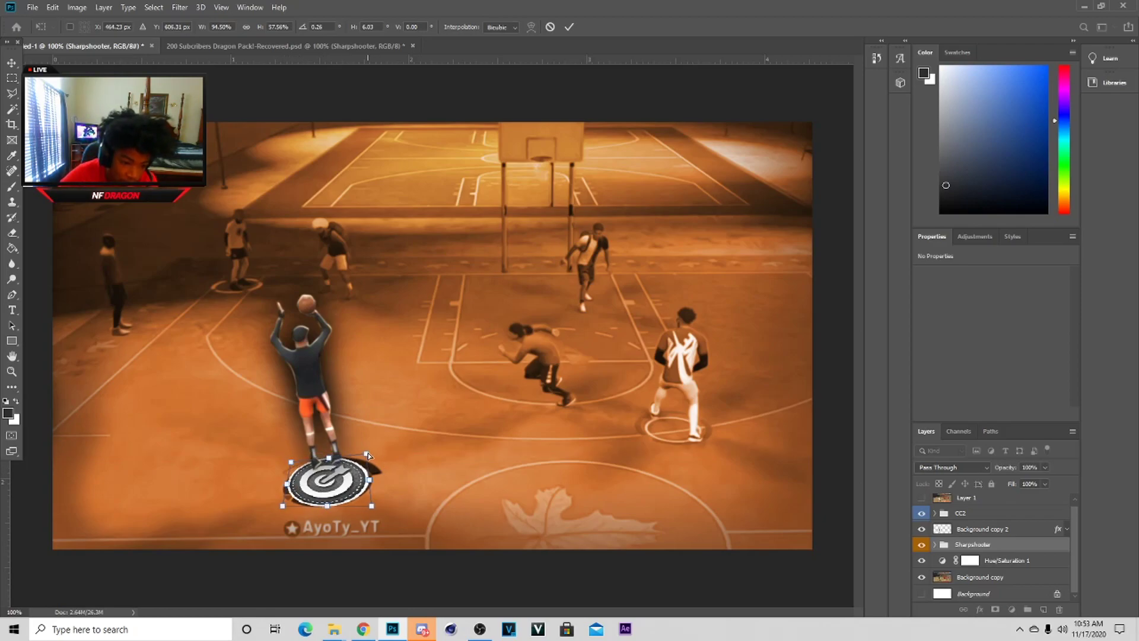
drag(367, 455, 374, 480)
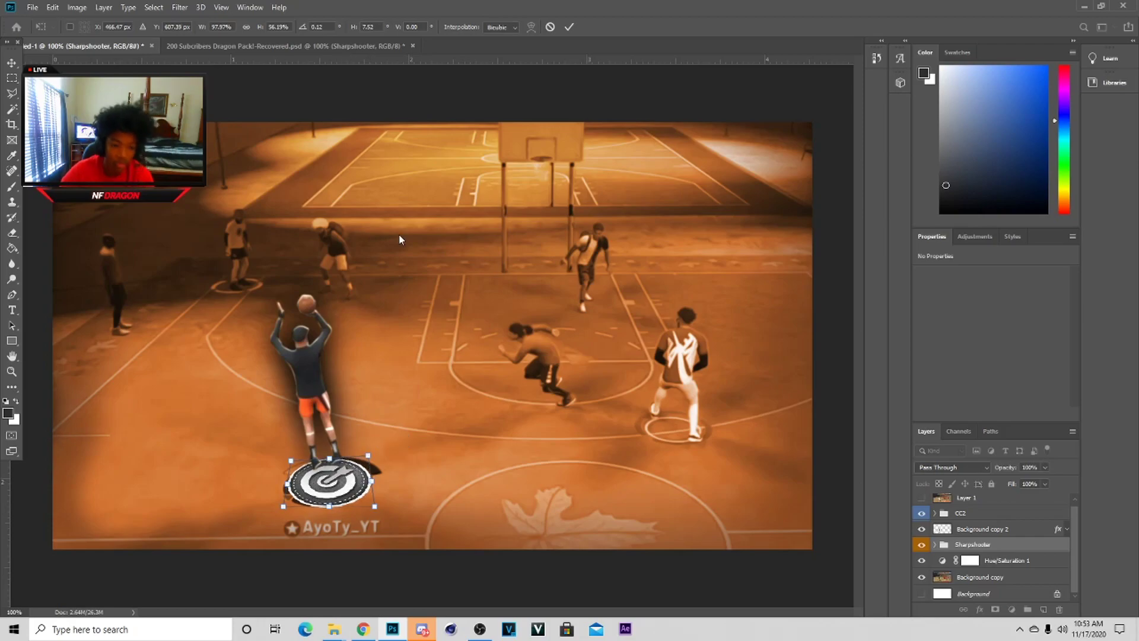
click(567, 26)
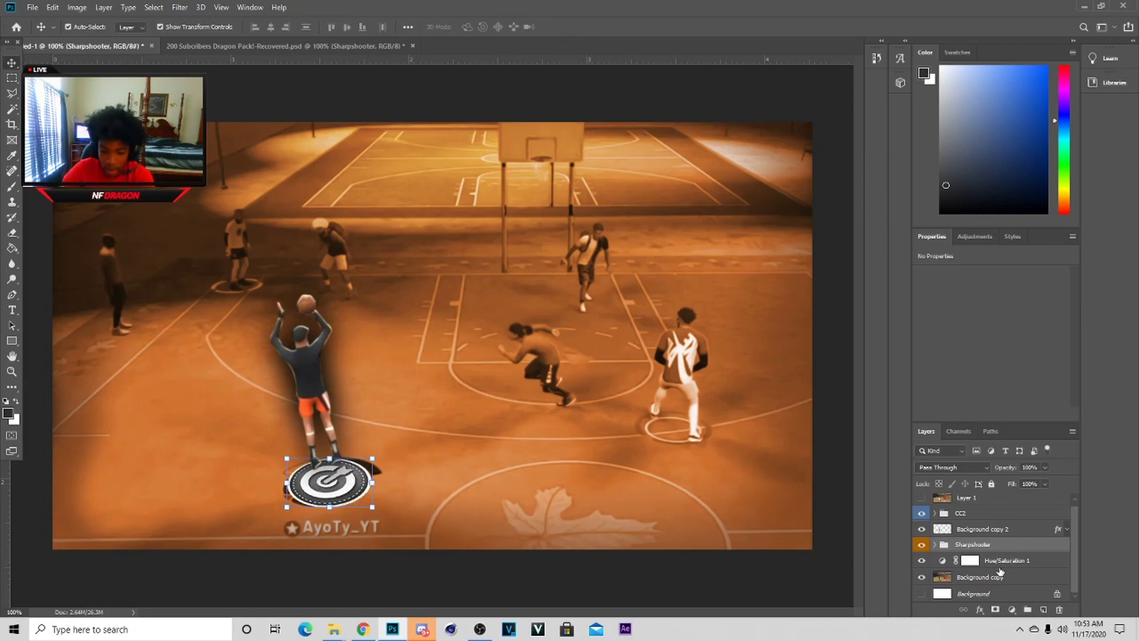
- Add a Hue/Saturation adjustment clipped to the Sharpshooter group, with Colorize enabled and saturation set to 73
click(1016, 611)
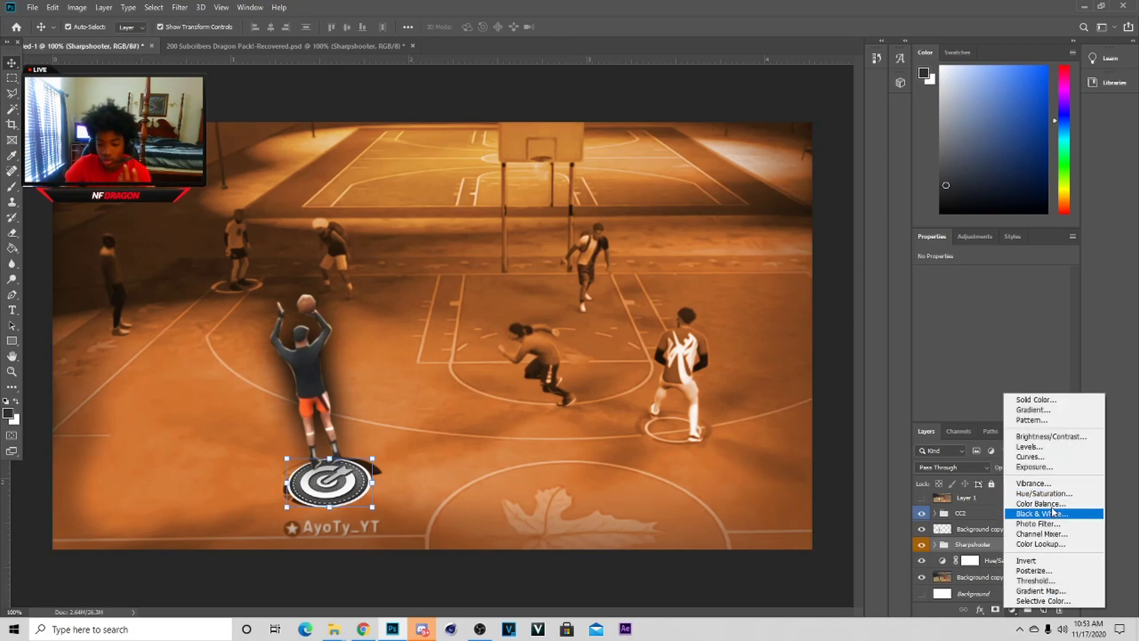
click(1034, 504)
click(979, 382)
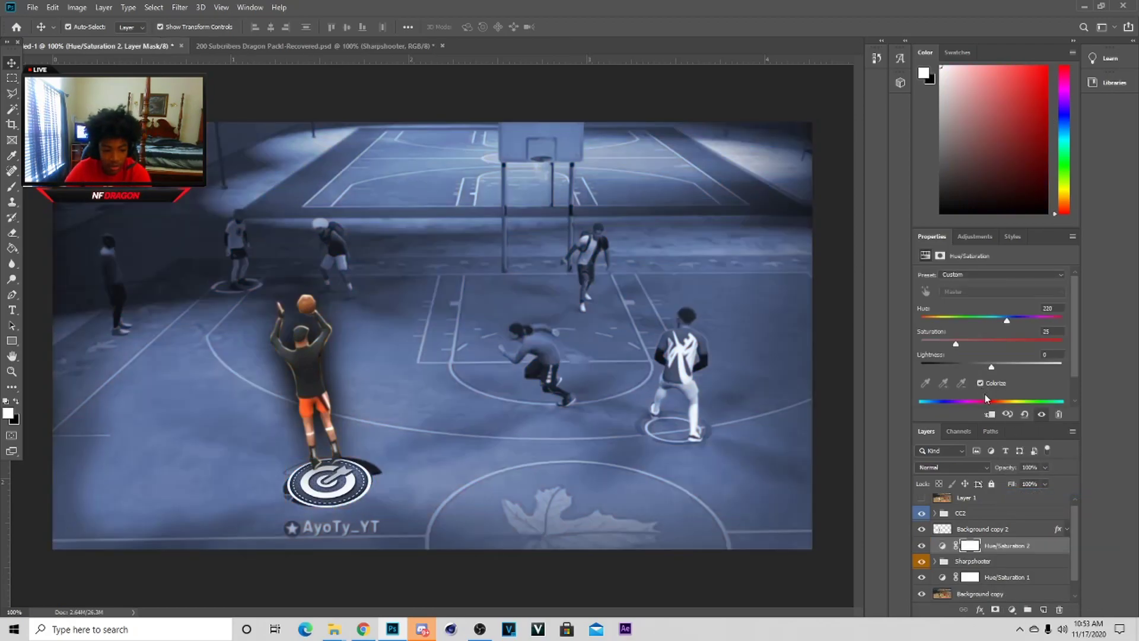
click(987, 416)
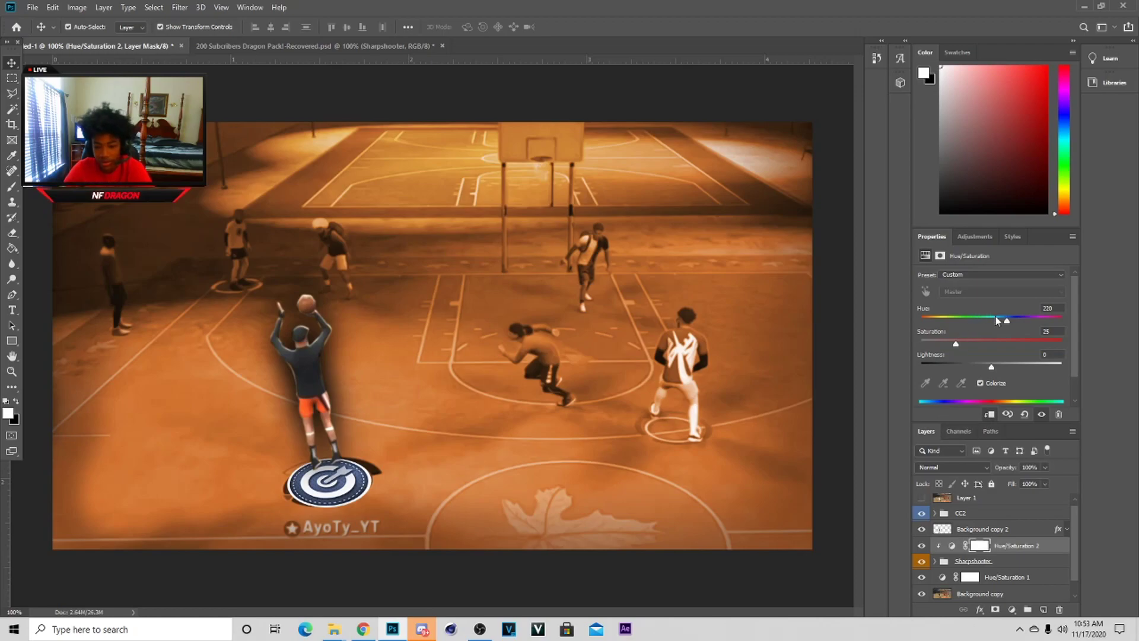
drag(1010, 345, 1019, 342)
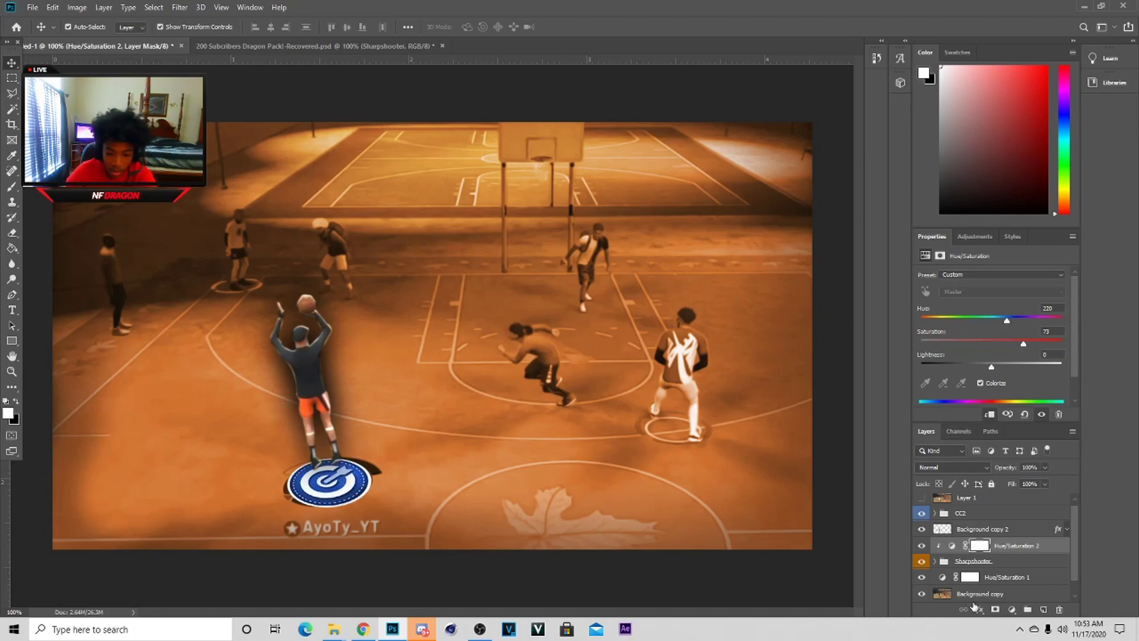
- Set the hue of the Sharpshooter icon's Hue/Saturation adjustment to 0 to color it red
click(1006, 563)
drag(288, 461, 286, 462)
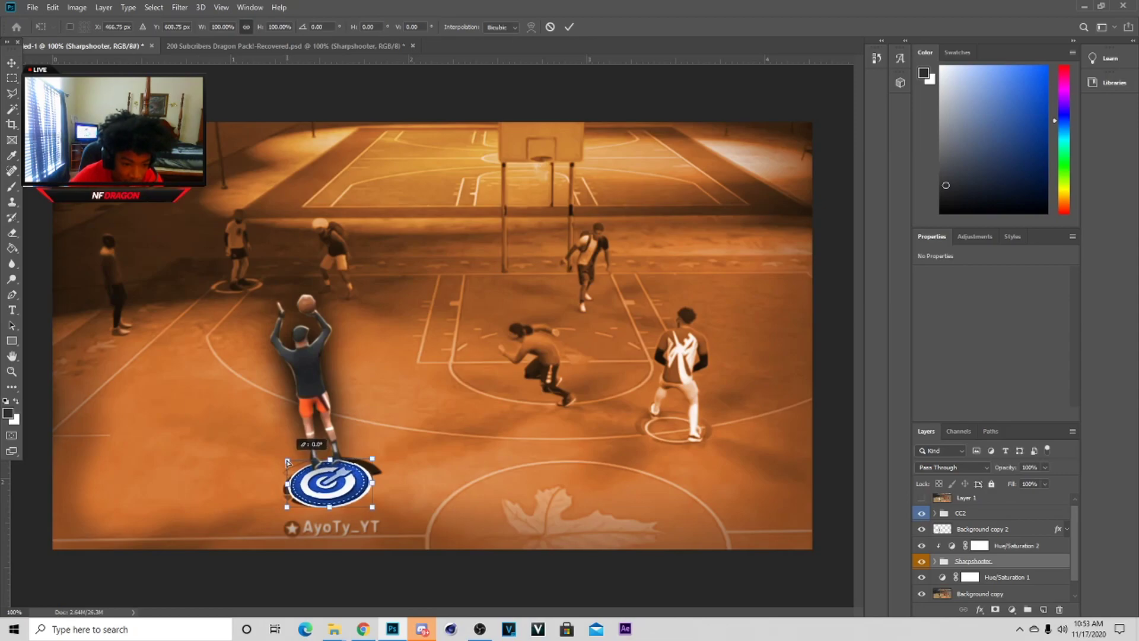
click(987, 549)
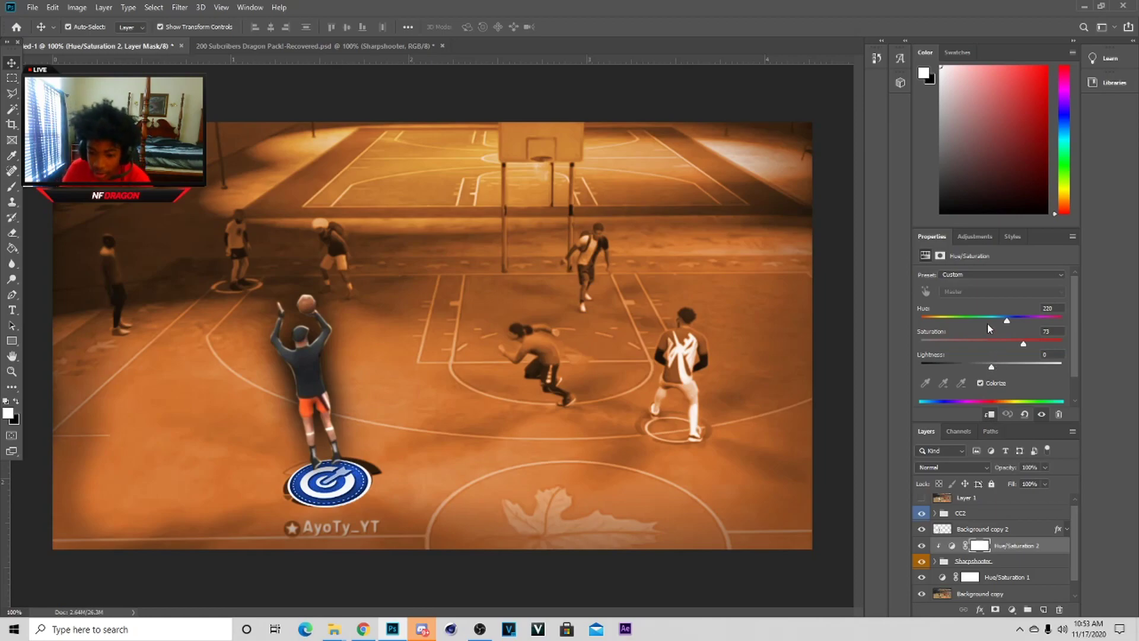
drag(959, 317, 902, 314)
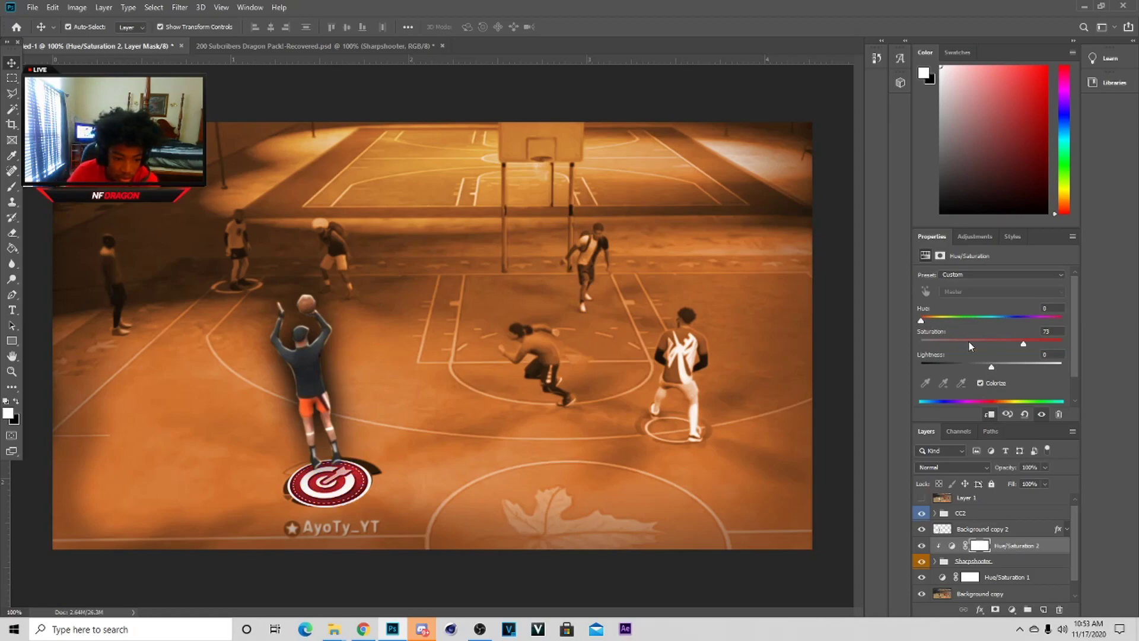
- Slightly skew the red Sharpshooter icon by its upper-left corner to refine its fit over the ring
click(973, 561)
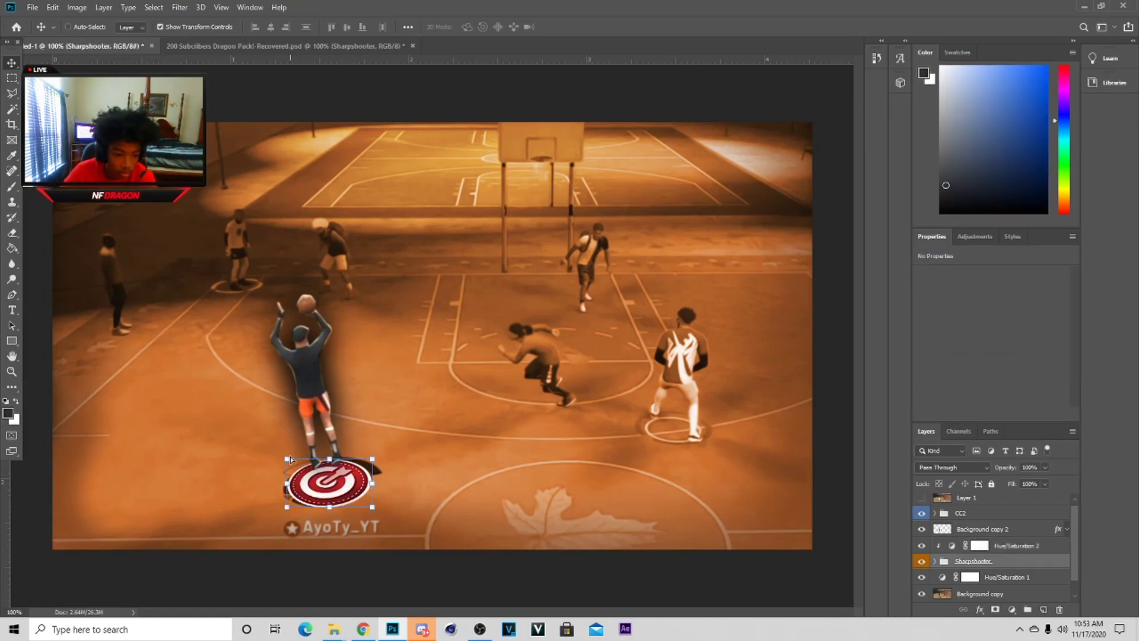
key(ctrl+t)
drag(287, 460, 288, 461)
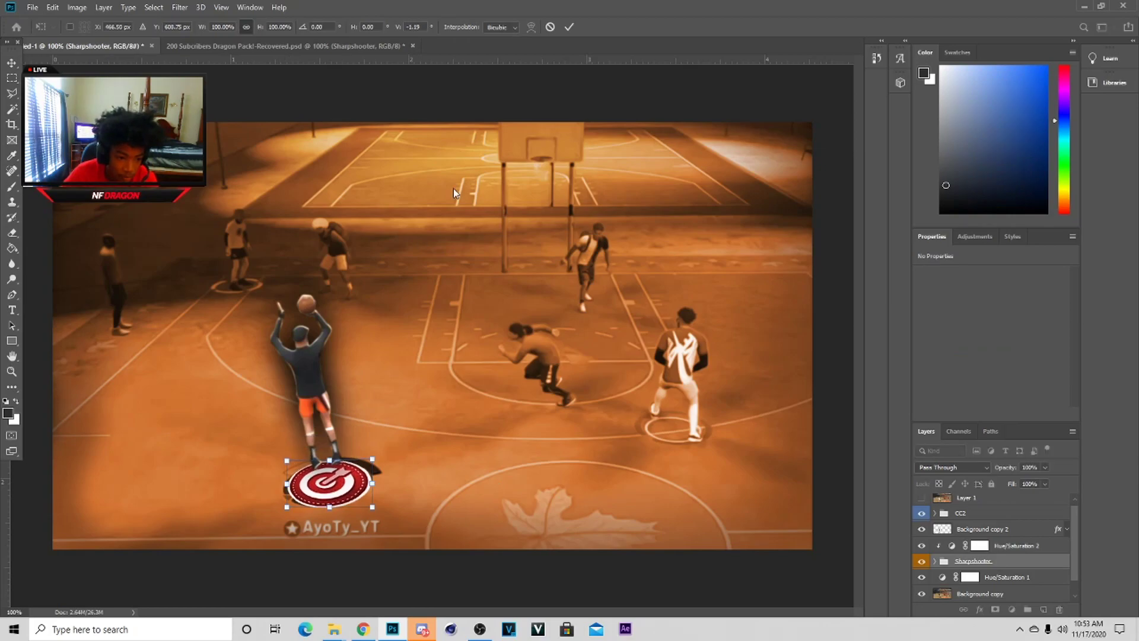
click(571, 28)
- In the Dragon Pack document, hide the Takeover Icons group and the character, and show the Greens+Splash group
click(279, 47)
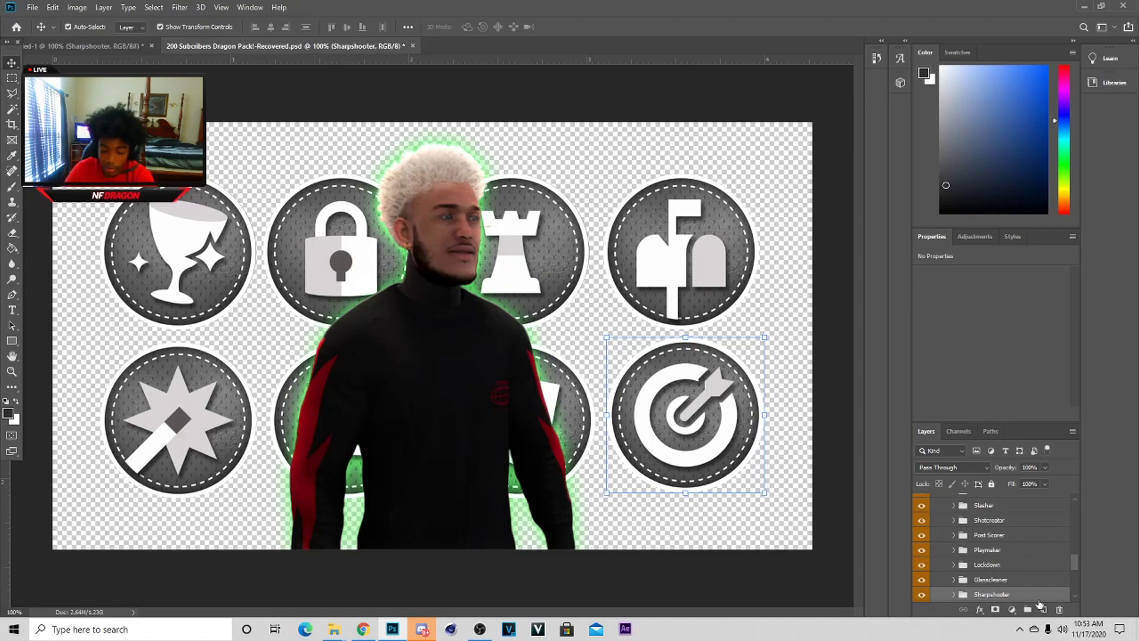
click(944, 575)
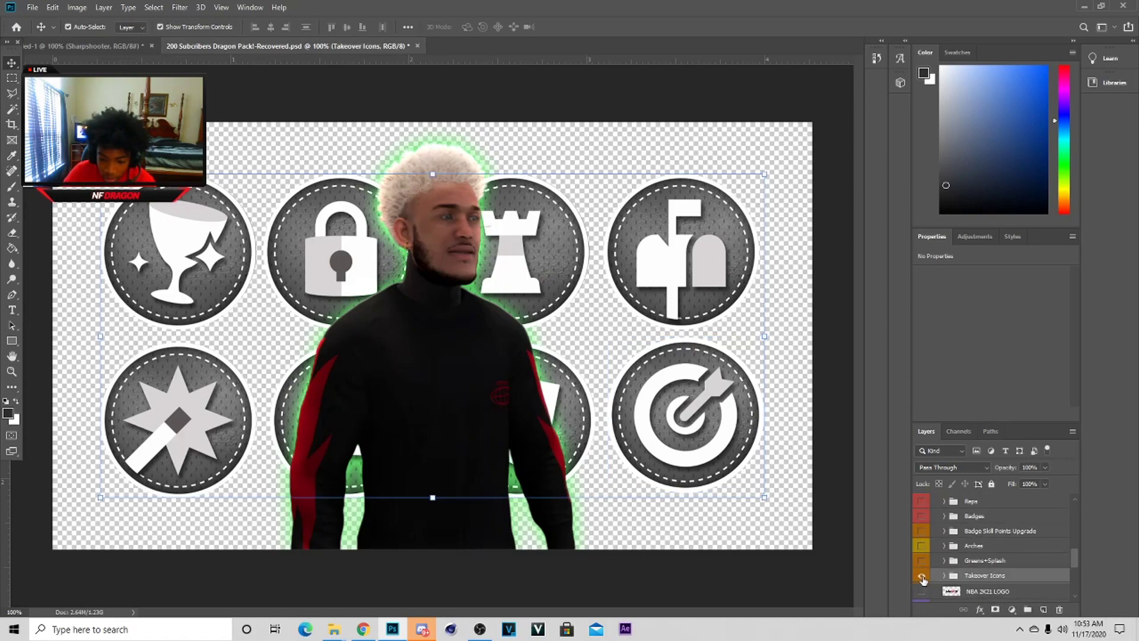
click(922, 574)
click(921, 560)
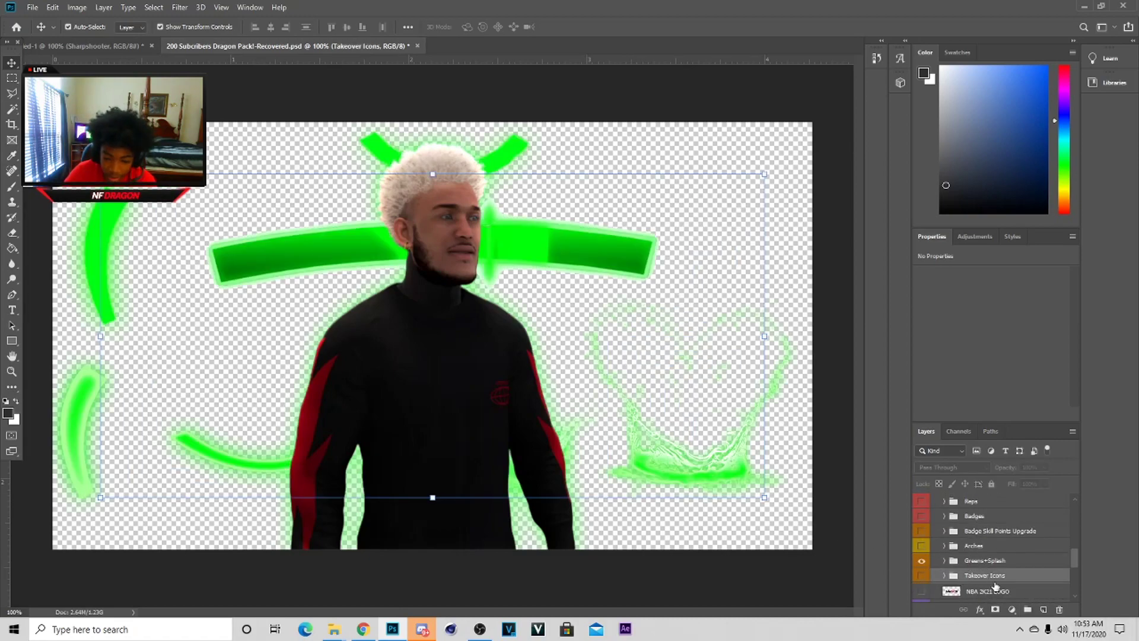
scroll(995, 564, up, 3)
click(921, 554)
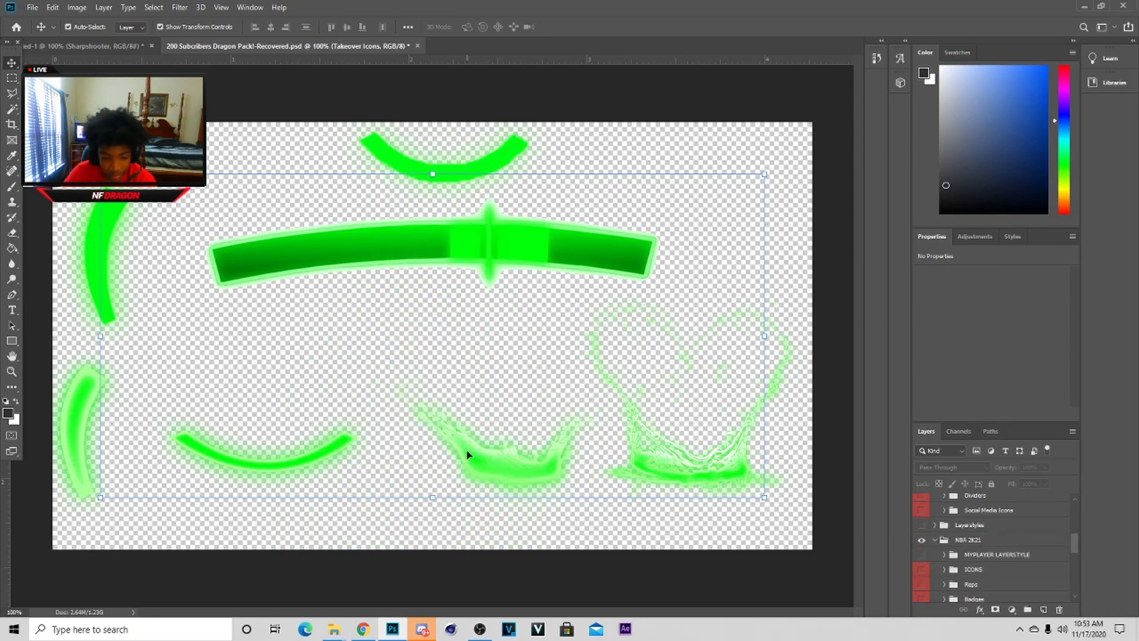
- Copy the Splash 1 artwork into the court document and place its layer unclipped, directly above Background copy 2
click(593, 460)
drag(537, 473, 223, 128)
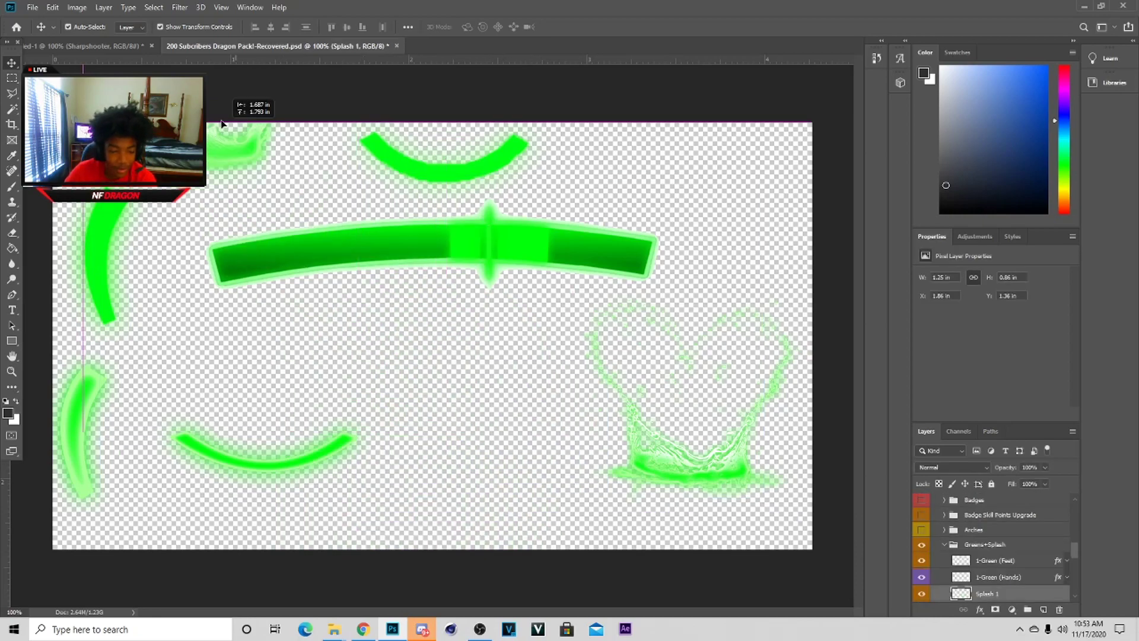
click(71, 47)
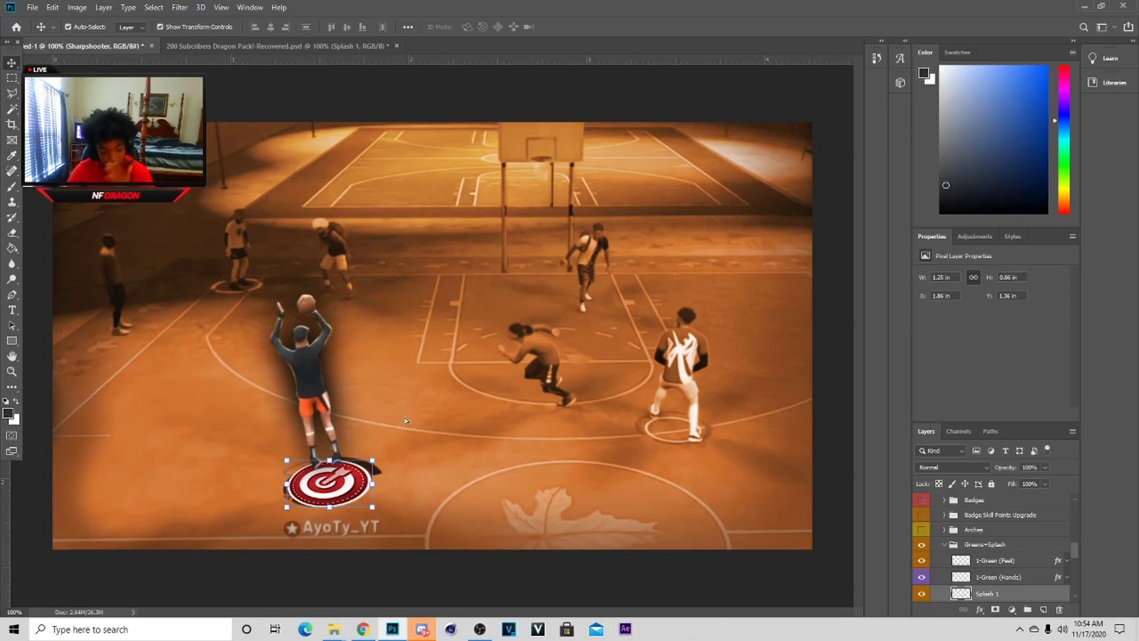
drag(405, 418, 406, 418)
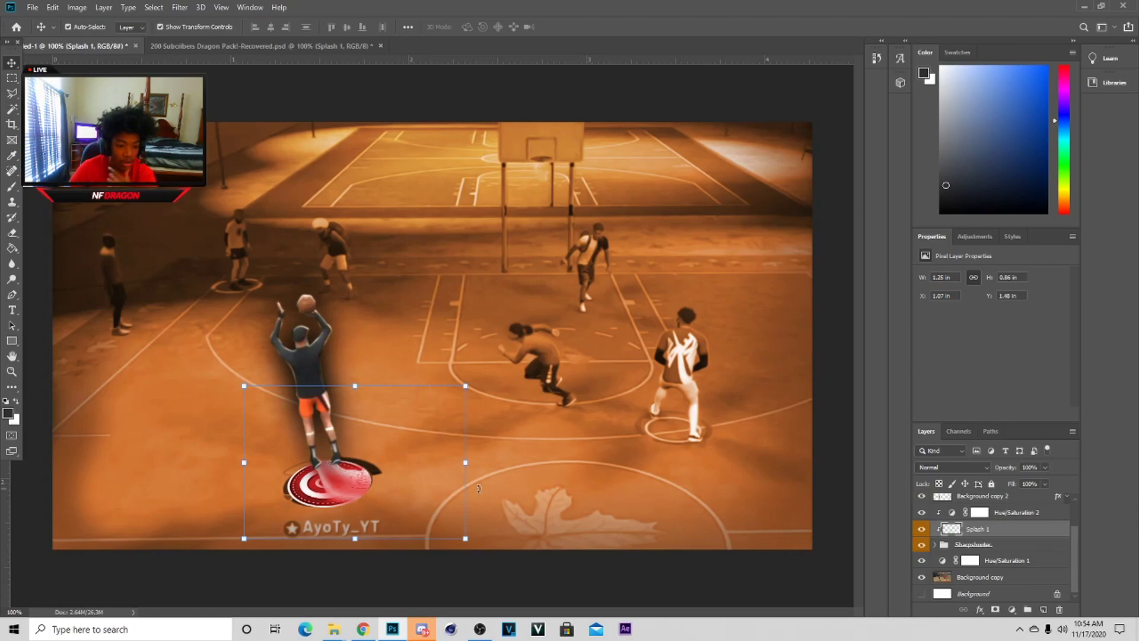
scroll(981, 559, up, 2)
drag(983, 561, 980, 522)
- Scale the green splash to about 0.99 by 0.68 in and fit it over the Sharpshooter icon at the shooter's feet
drag(464, 464, 349, 492)
drag(418, 471, 408, 472)
drag(329, 479, 307, 478)
drag(403, 473, 380, 473)
drag(314, 486, 331, 487)
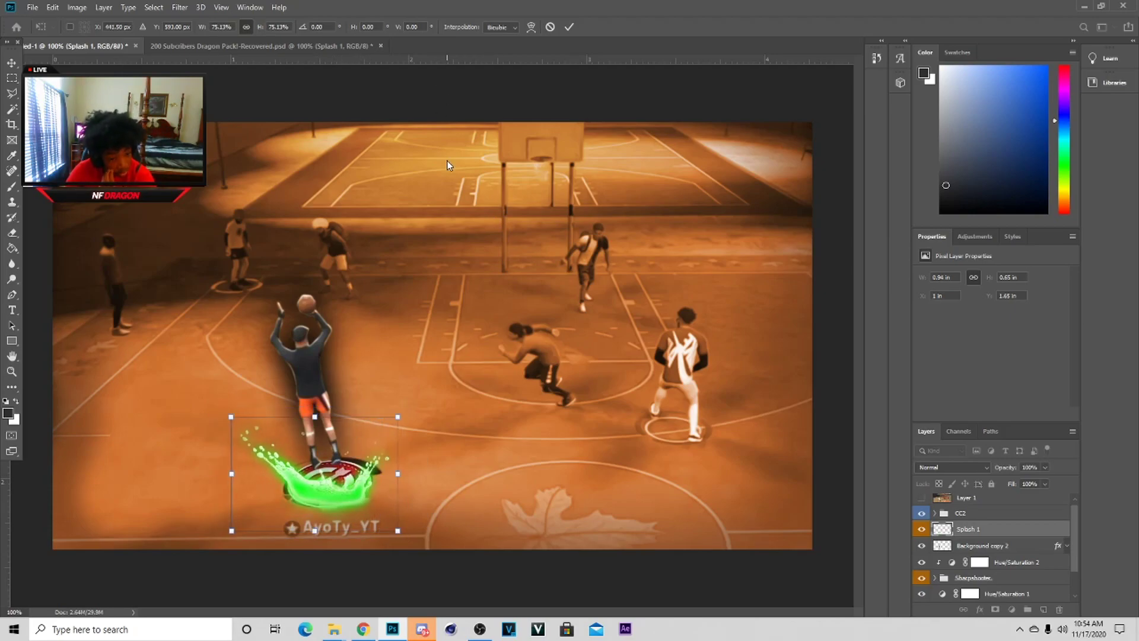
click(567, 27)
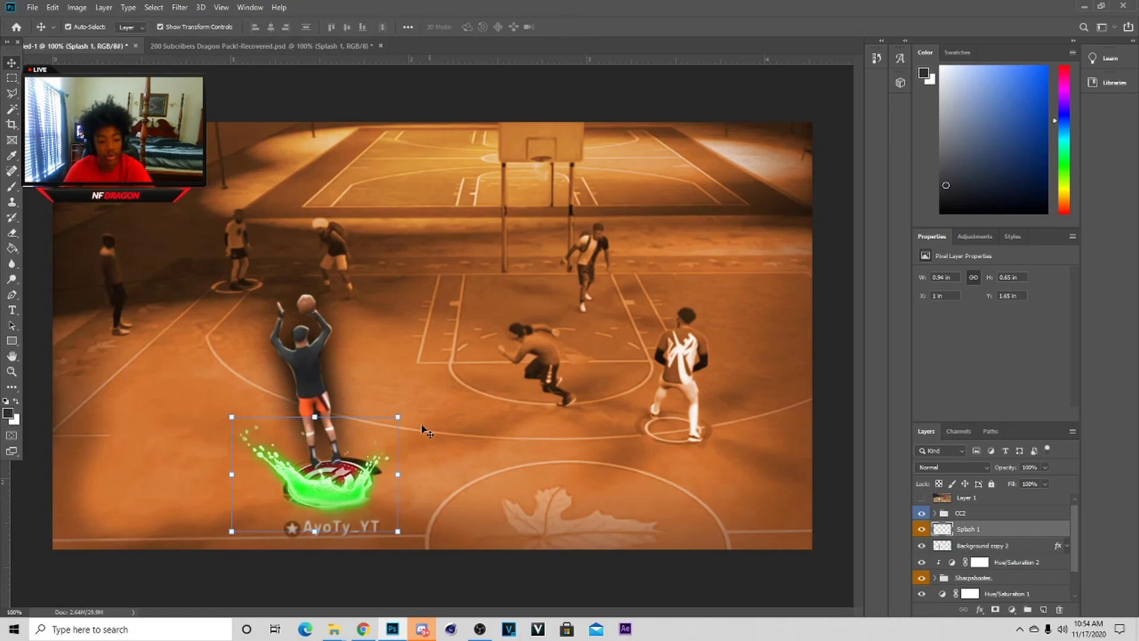
drag(392, 473, 402, 475)
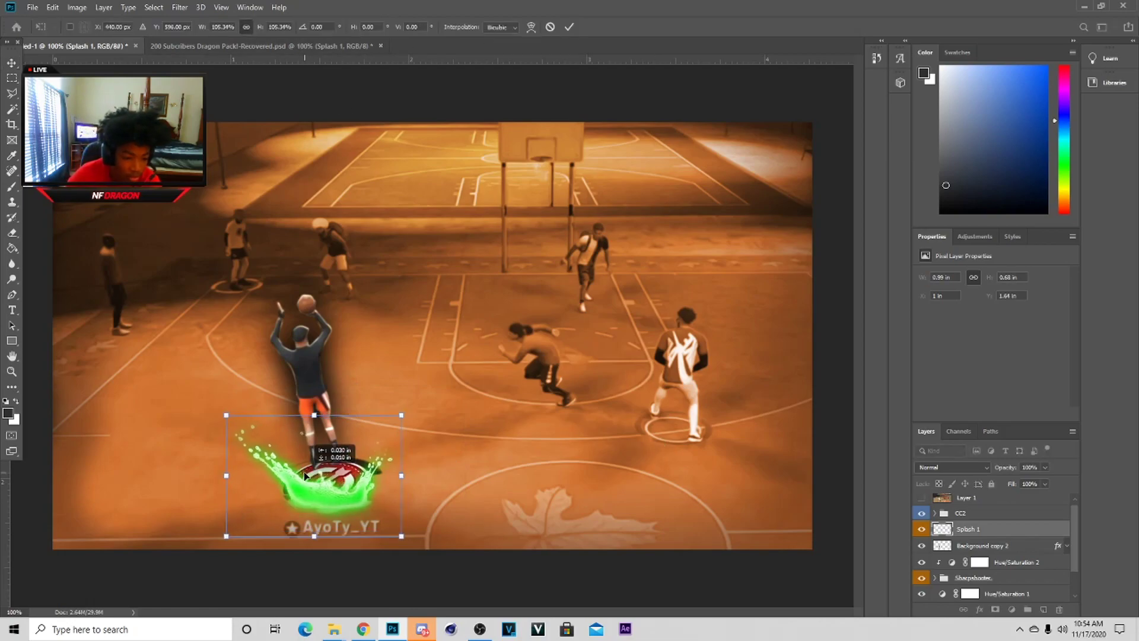
click(568, 27)
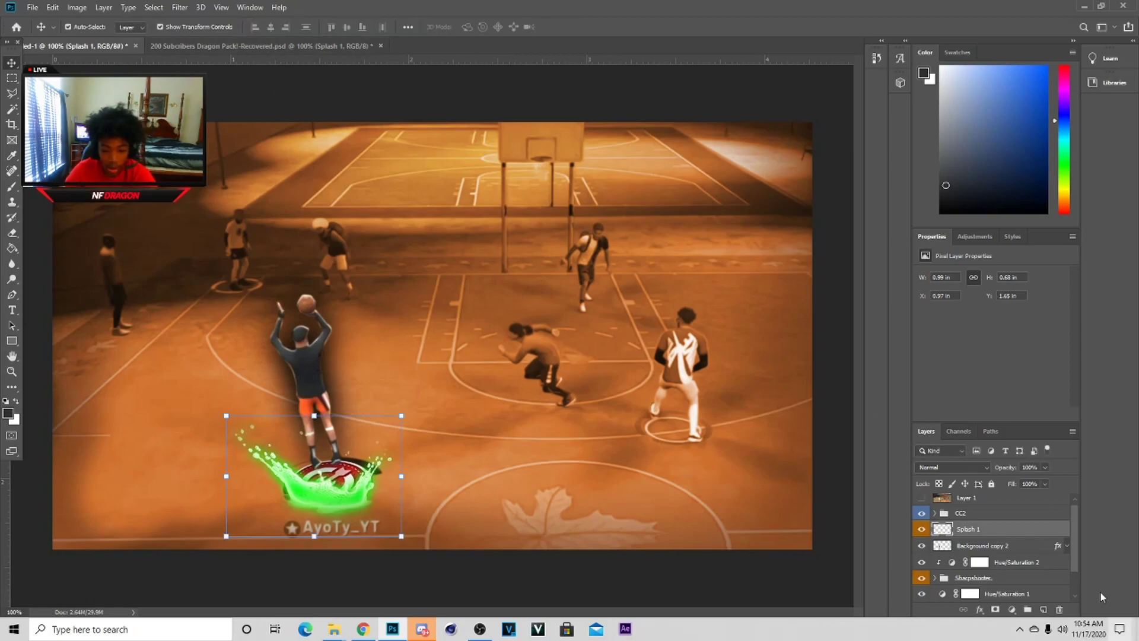
- Merge all visible layers of the court composition into one layer
scroll(991, 553, down, 2)
click(980, 577)
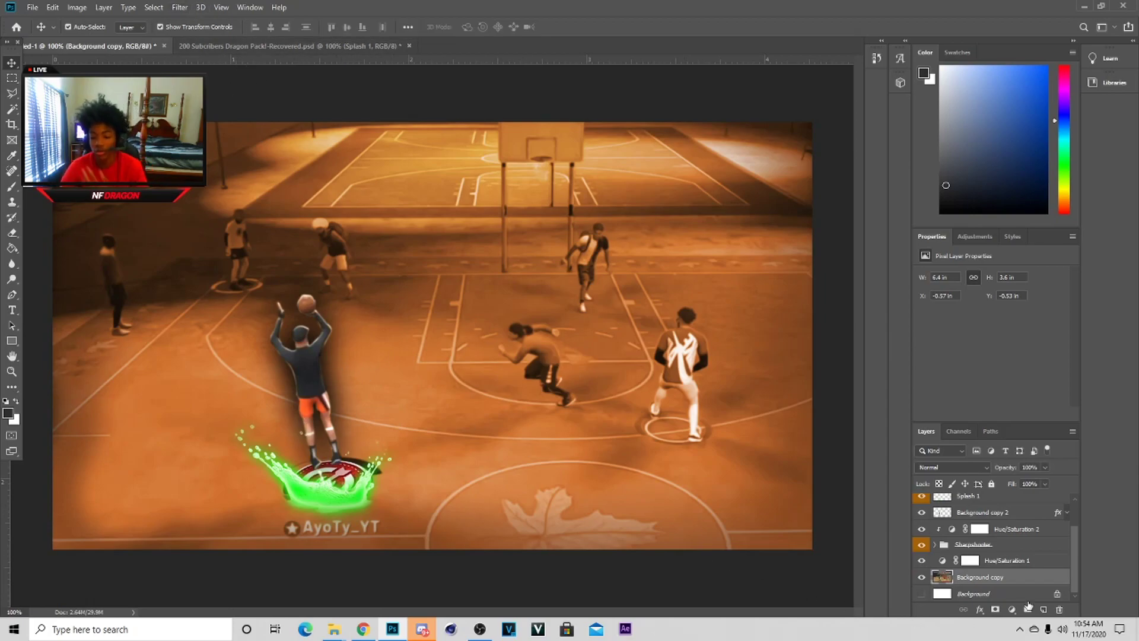
click(1039, 566)
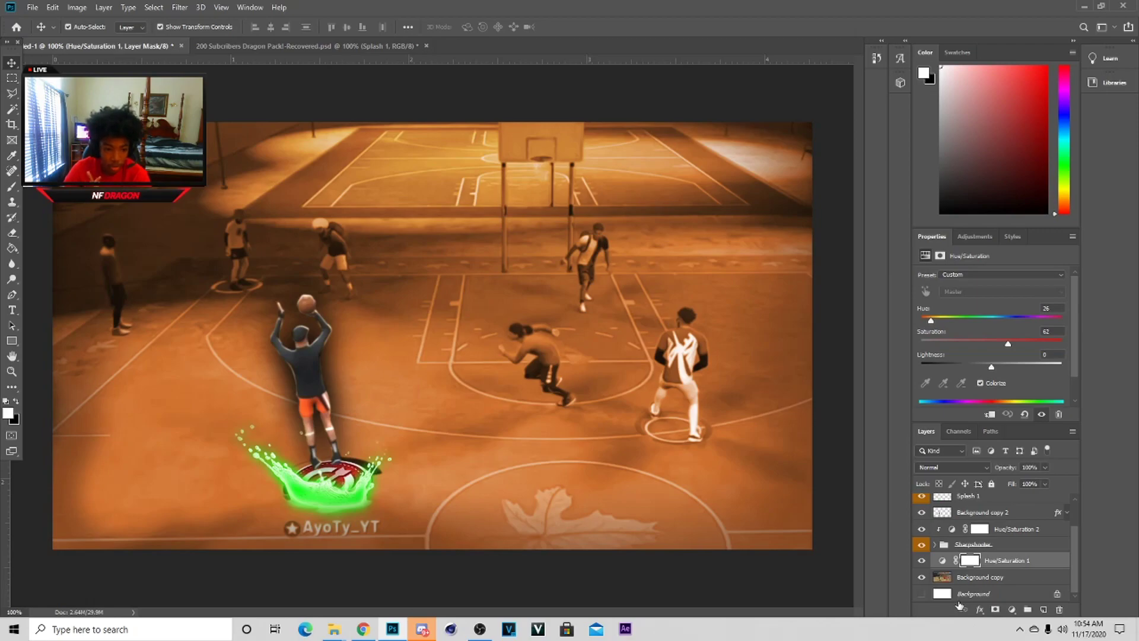
click(1031, 532)
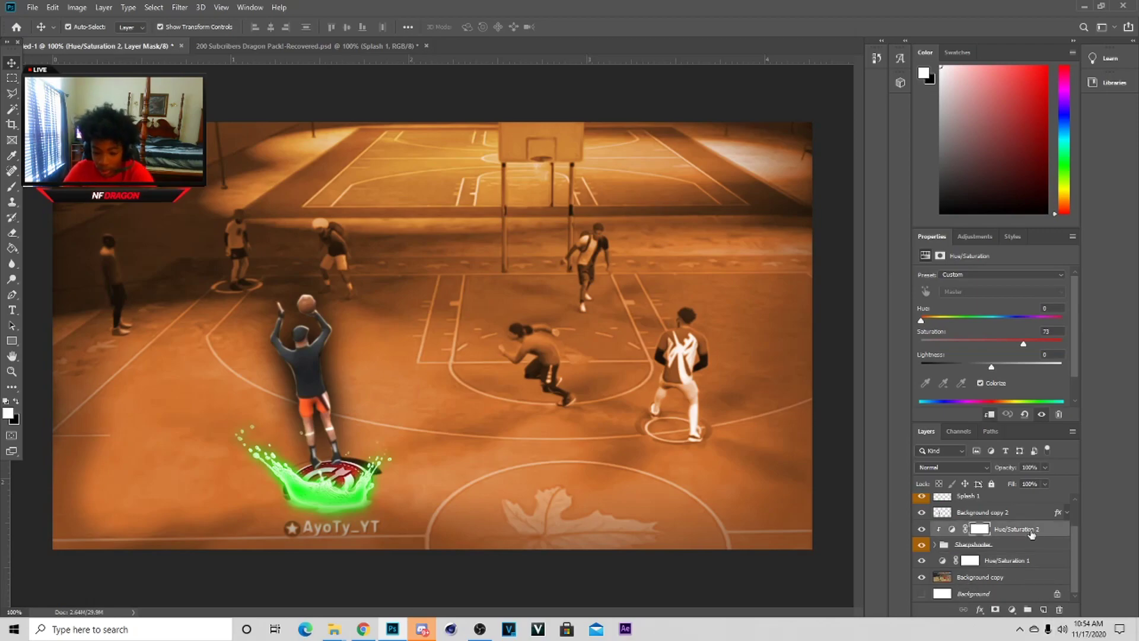
click(1016, 545)
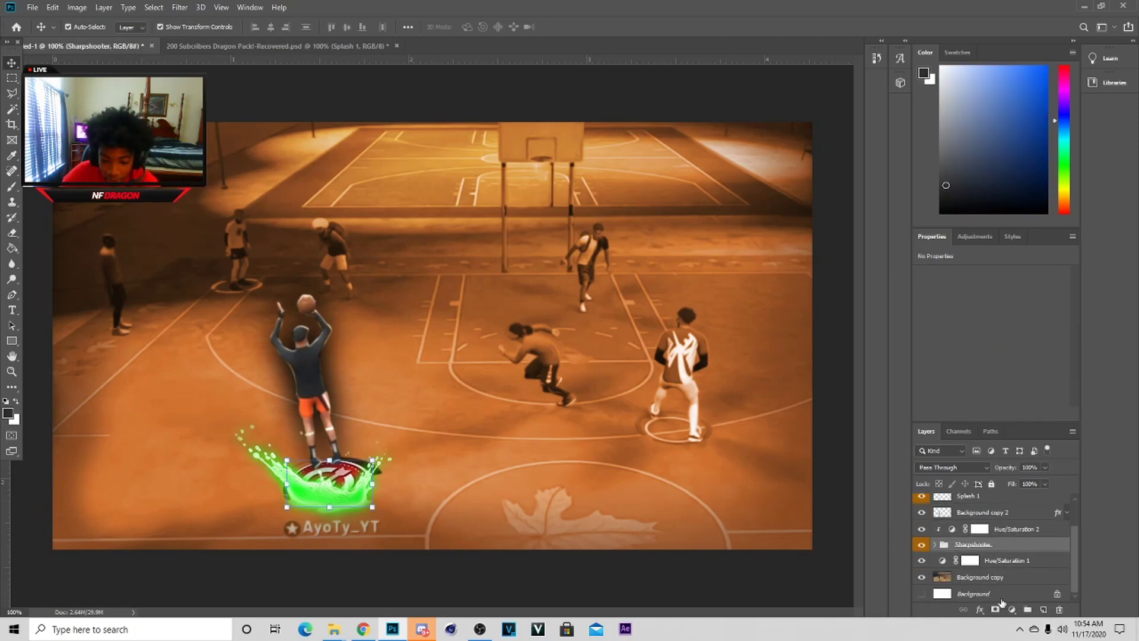
click(1020, 560)
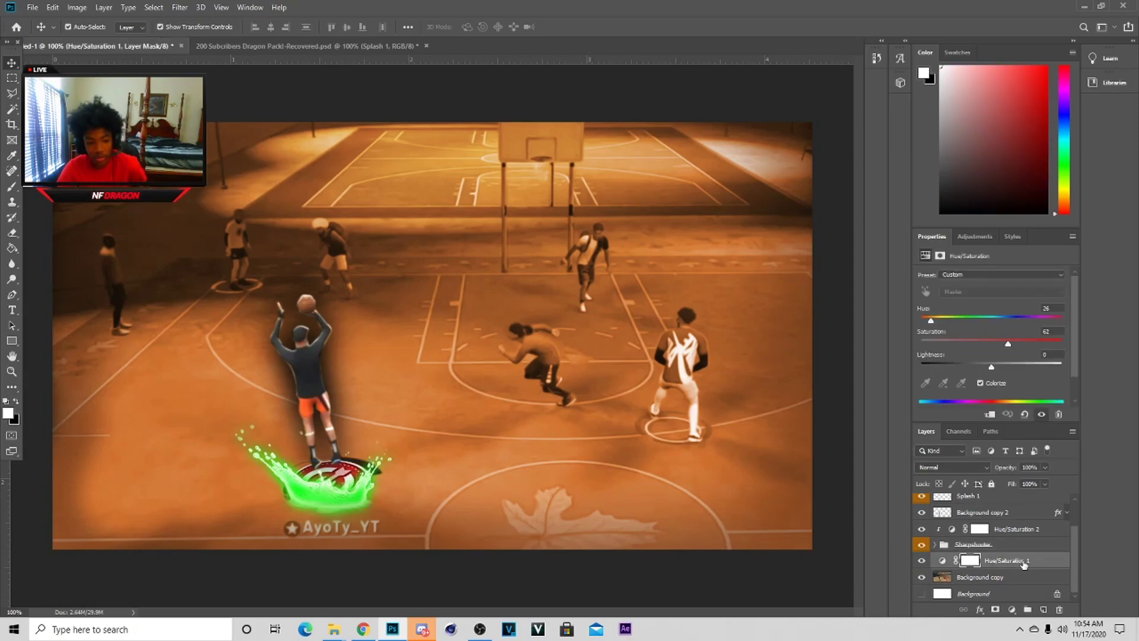
right_click(1023, 565)
click(1044, 419)
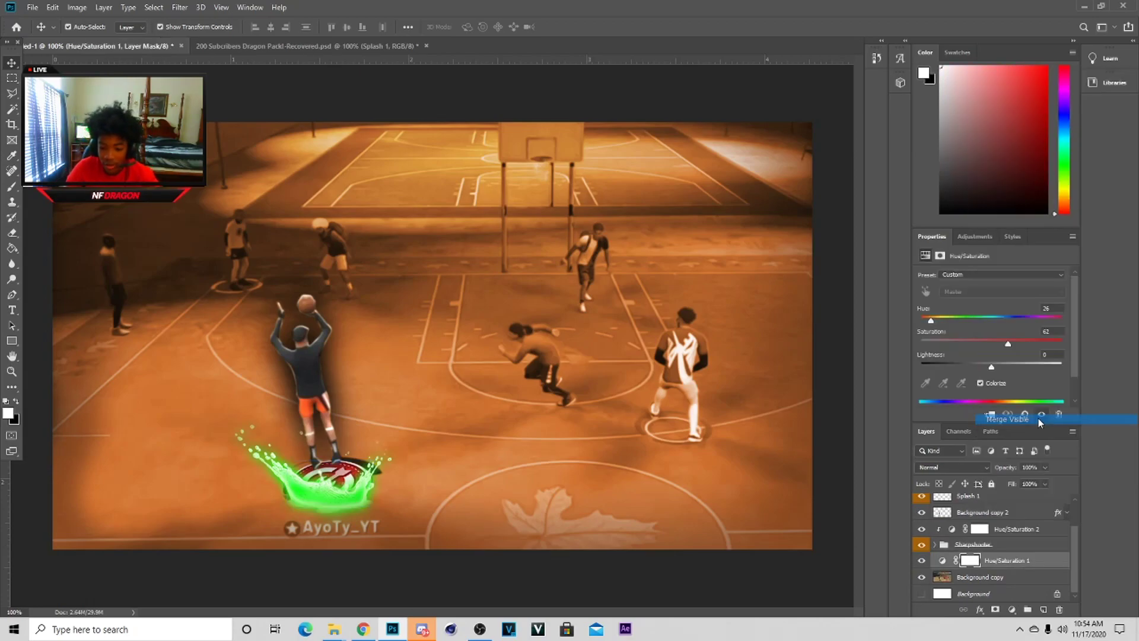
- Open the Camera Raw filter on the merged layer and set temperature +21, tint -8, texture +17, clarity +28 and dehaze -10
click(180, 8)
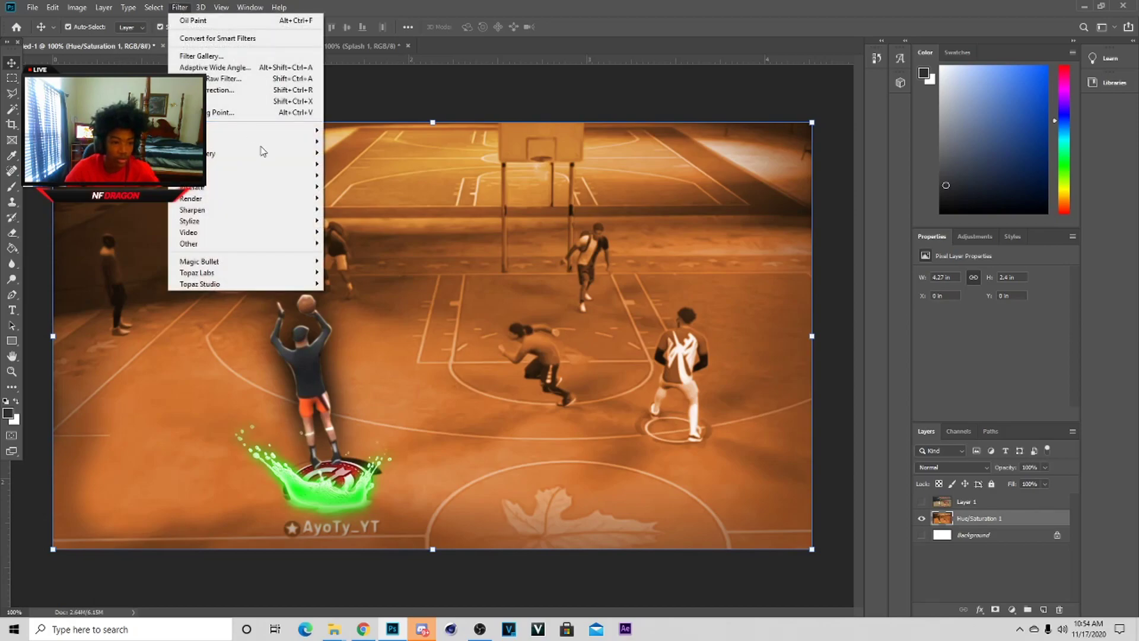
mouse_move(273, 246)
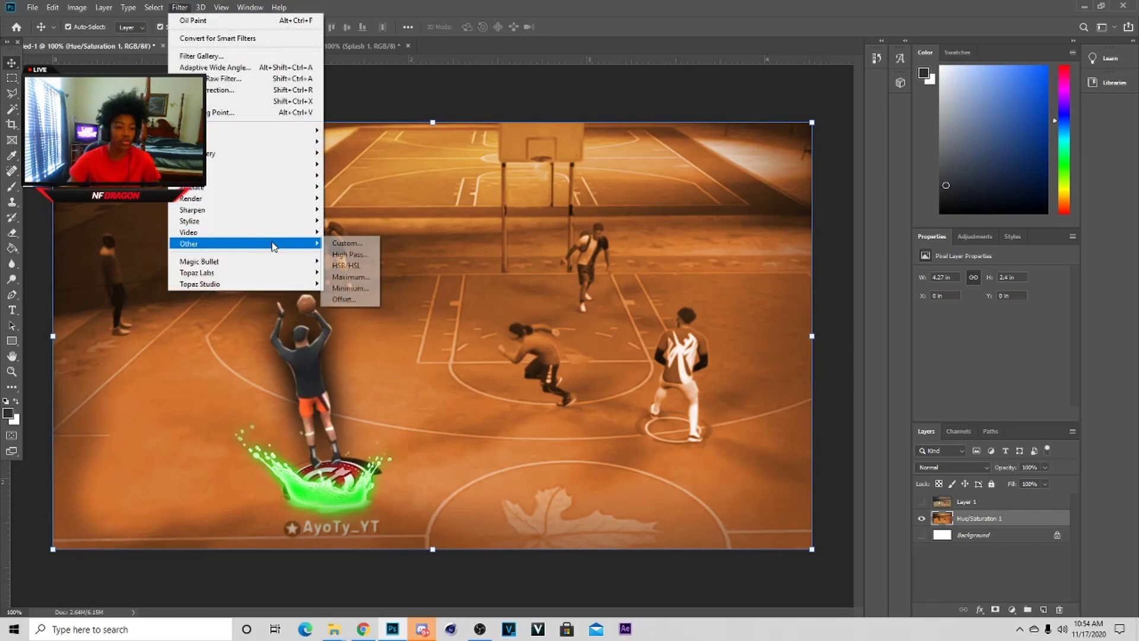
click(271, 80)
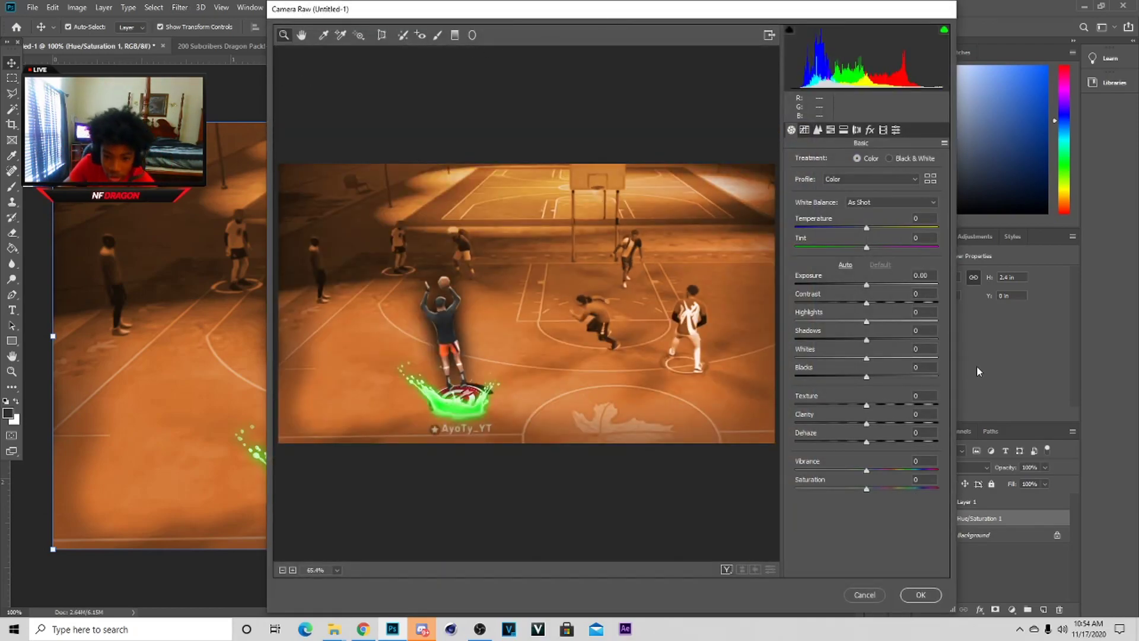
mouse_move(865, 226)
mouse_down()
mouse_move(885, 229)
mouse_move(852, 227)
mouse_move(891, 227)
mouse_move(862, 248)
mouse_up()
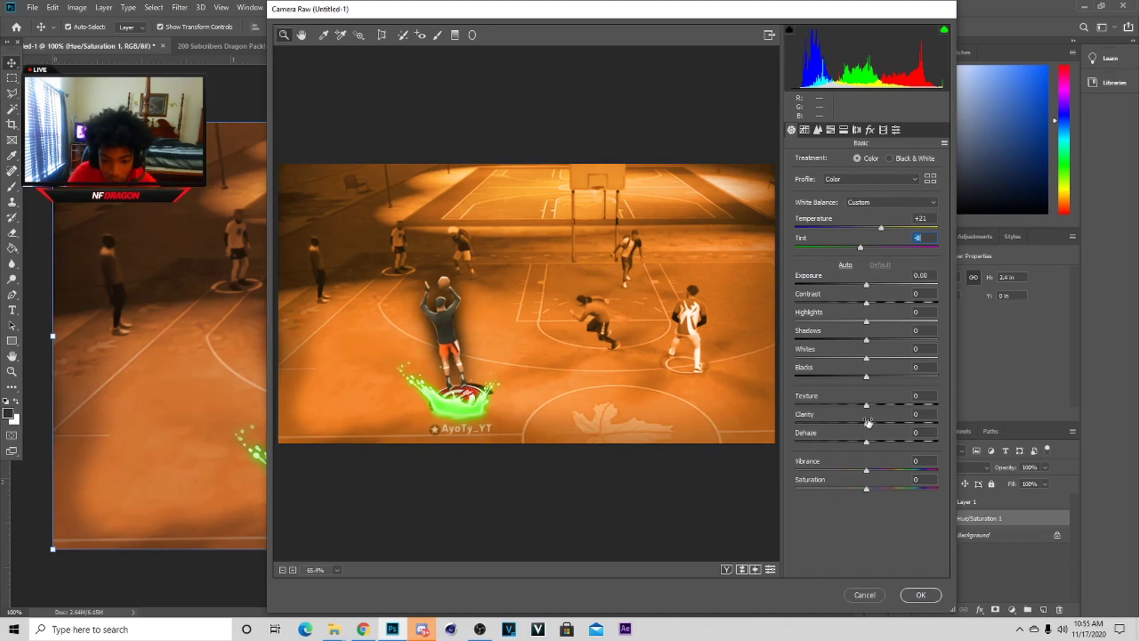
drag(873, 425, 886, 426)
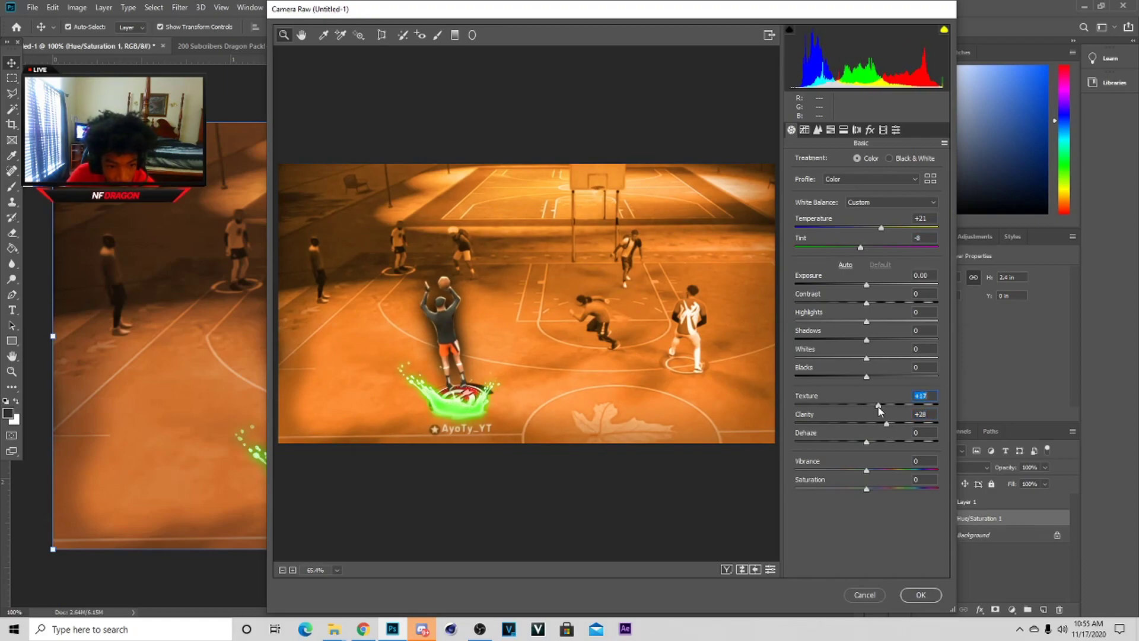
drag(865, 443, 860, 443)
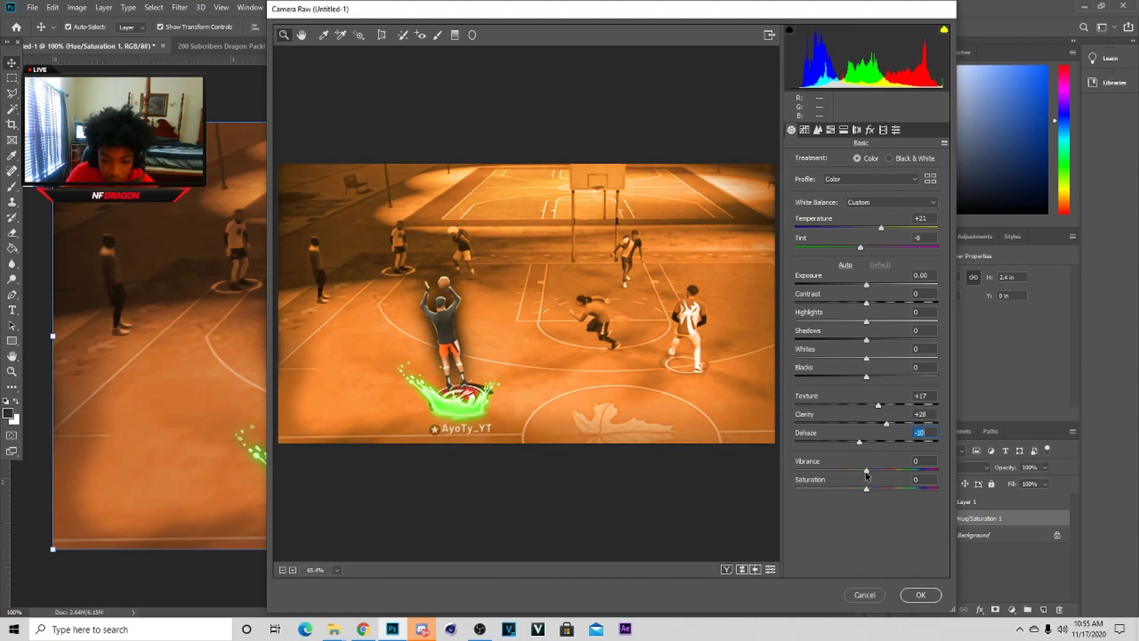
- Set highlights +11, shadows +10, whites +4, blacks +1 and exposure about +0.15, and apply the Camera Raw filter
drag(866, 321, 883, 318)
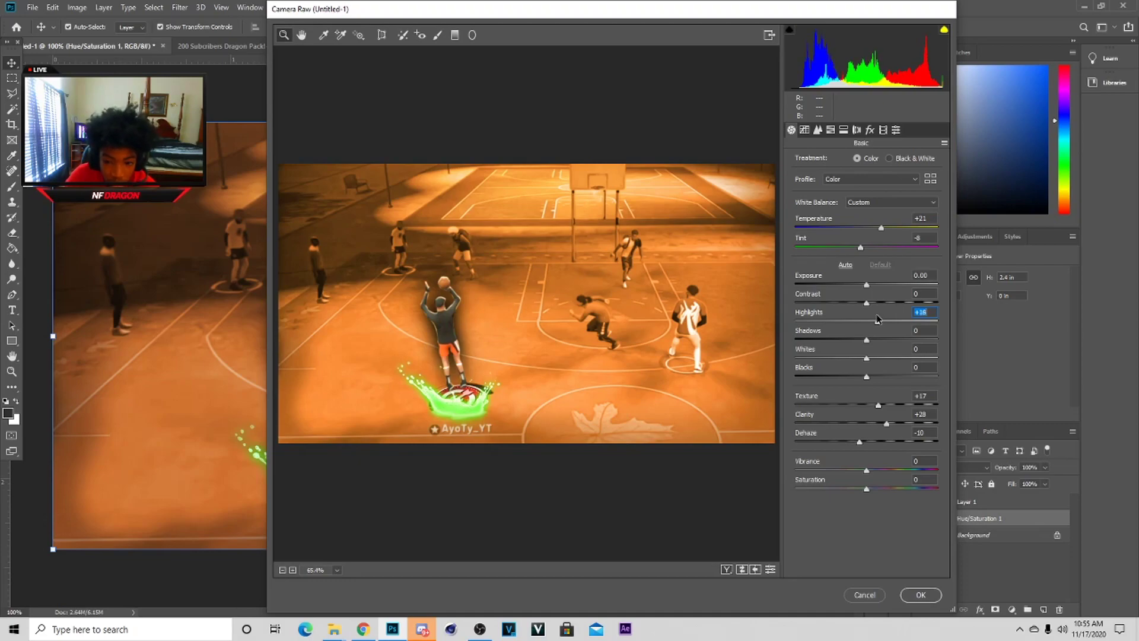
mouse_move(866, 359)
mouse_down()
mouse_move(871, 380)
mouse_move(867, 340)
mouse_move(873, 347)
mouse_up()
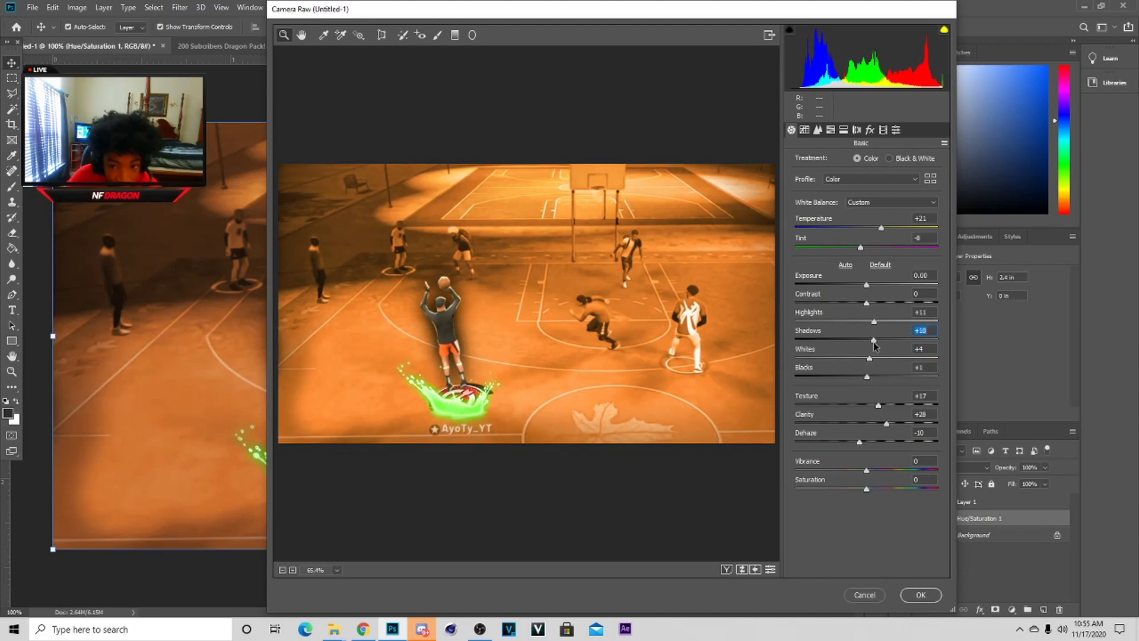
drag(864, 286, 871, 283)
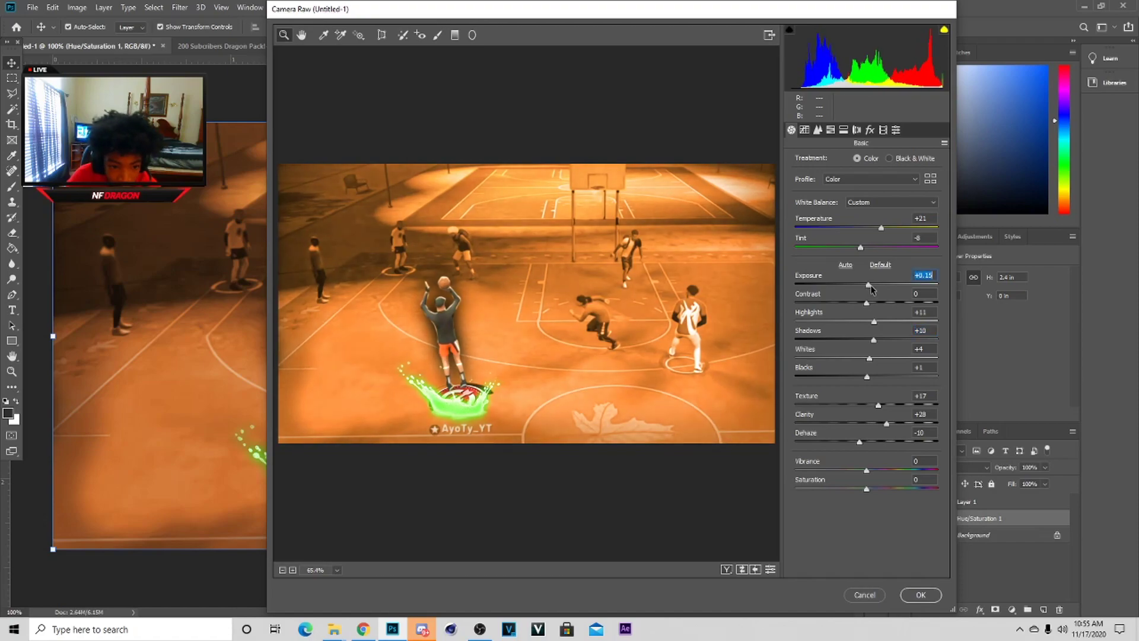
click(920, 594)
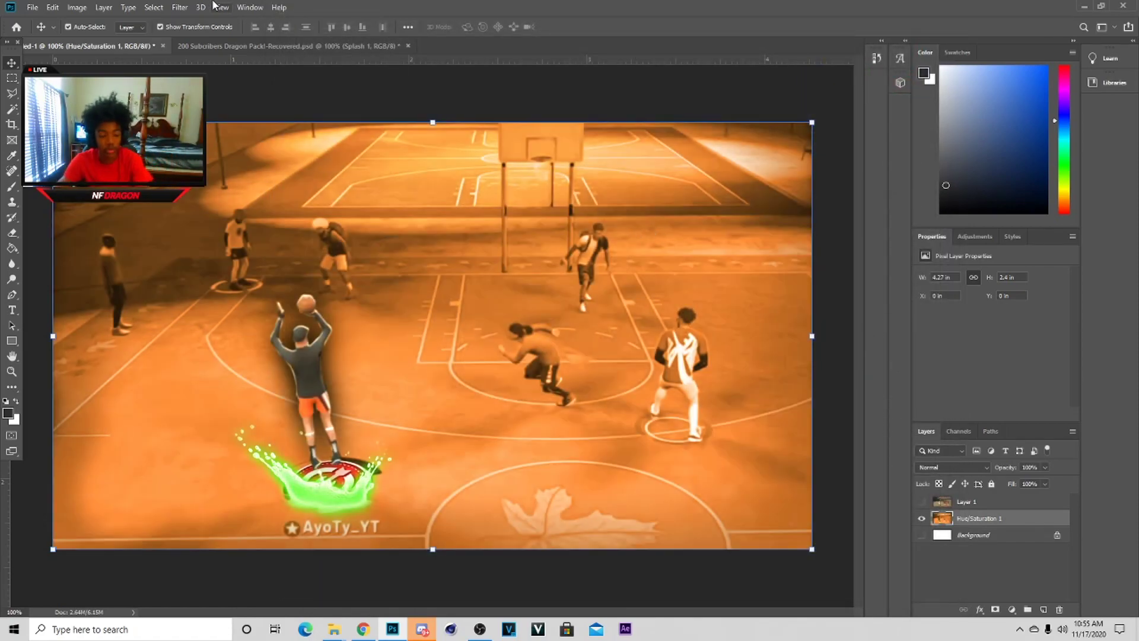
- Open the Magic Bullet Looks filter on the merged layer
click(181, 7)
mouse_move(288, 262)
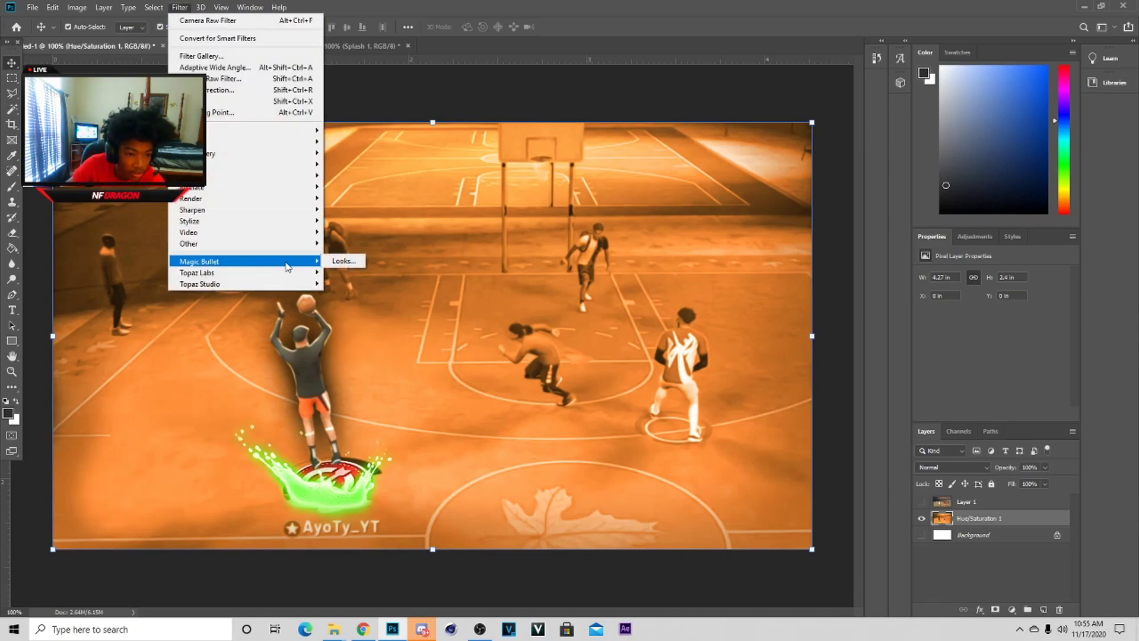
click(342, 262)
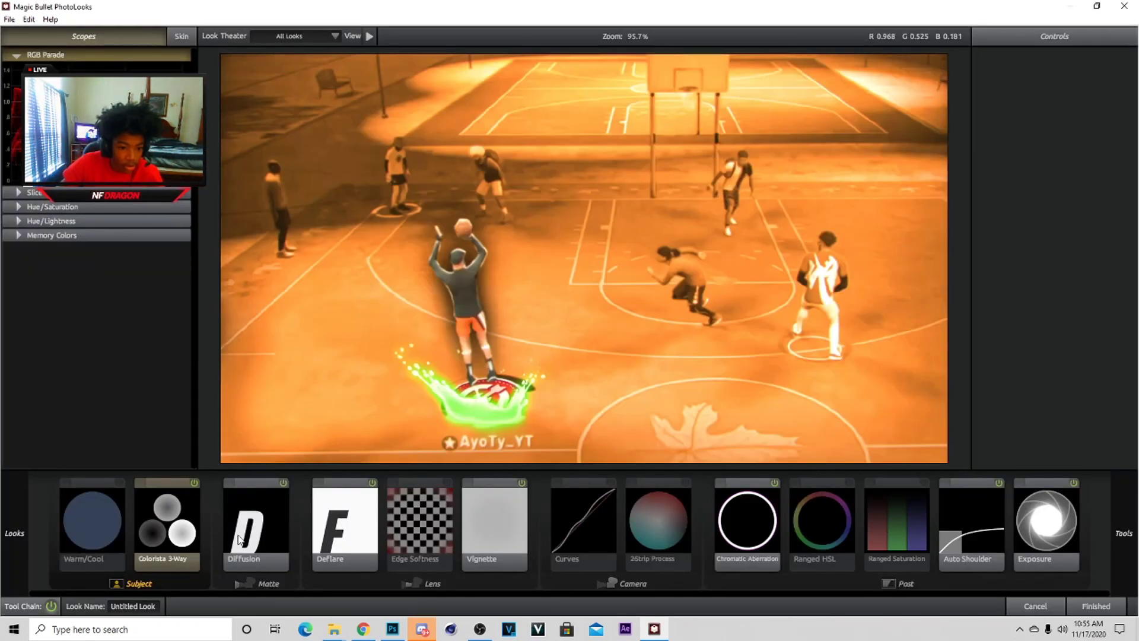
- Review the settings of the look's tools, including Colorista 3-Way, Diffusion, Deflare, Vignette, Chromatic Aberration, Auto Shoulder and Exposure
click(177, 546)
click(247, 545)
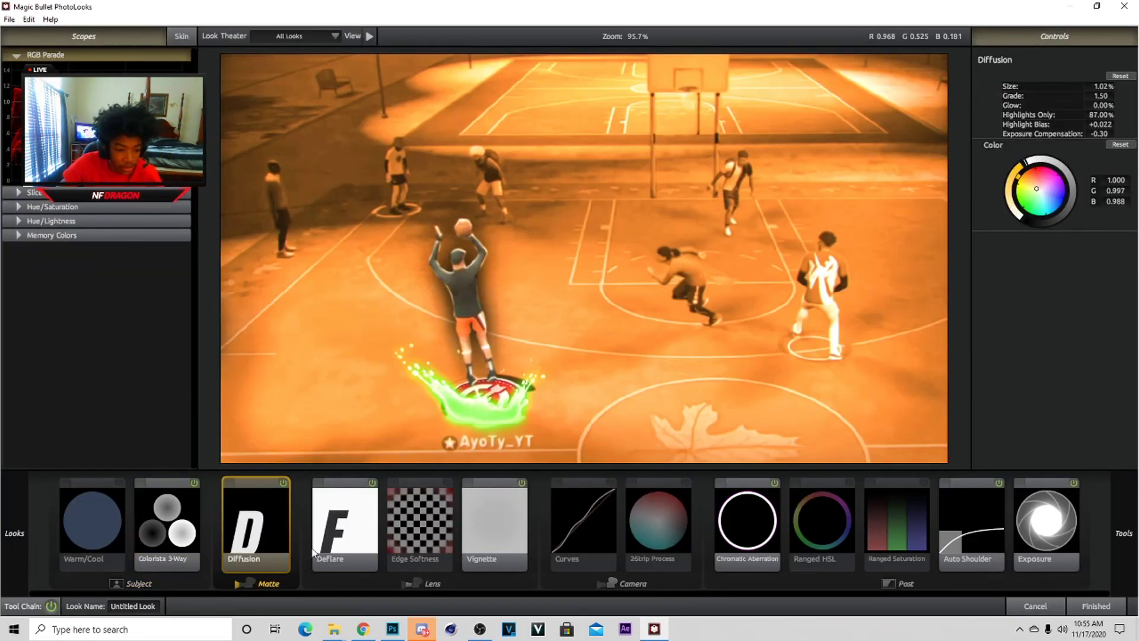
click(353, 545)
click(502, 531)
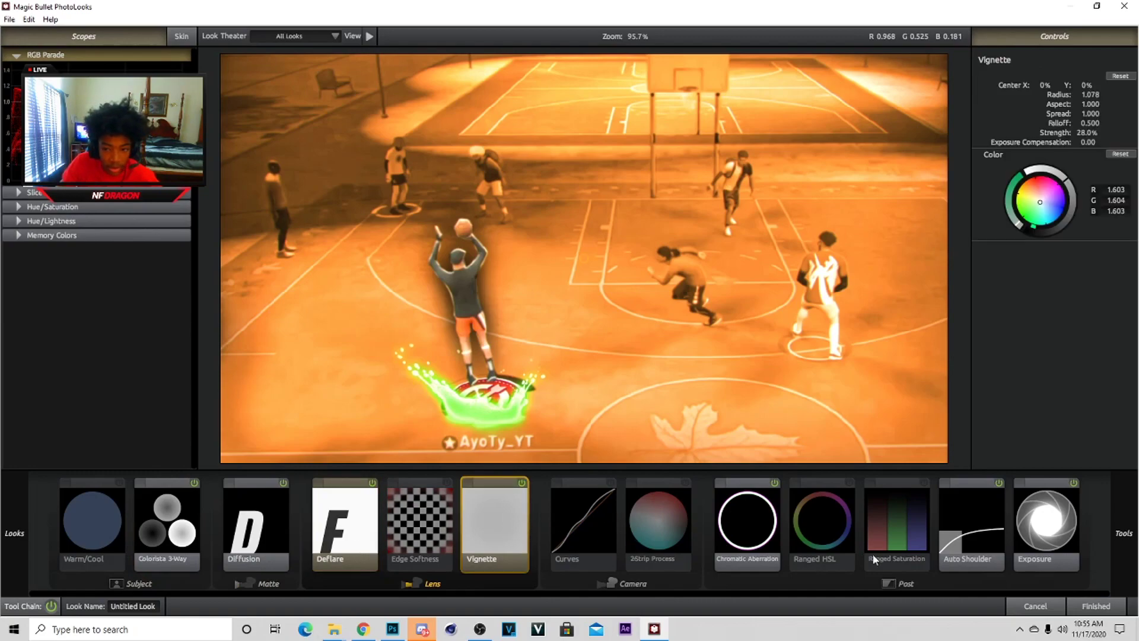
click(765, 522)
click(989, 539)
click(1050, 537)
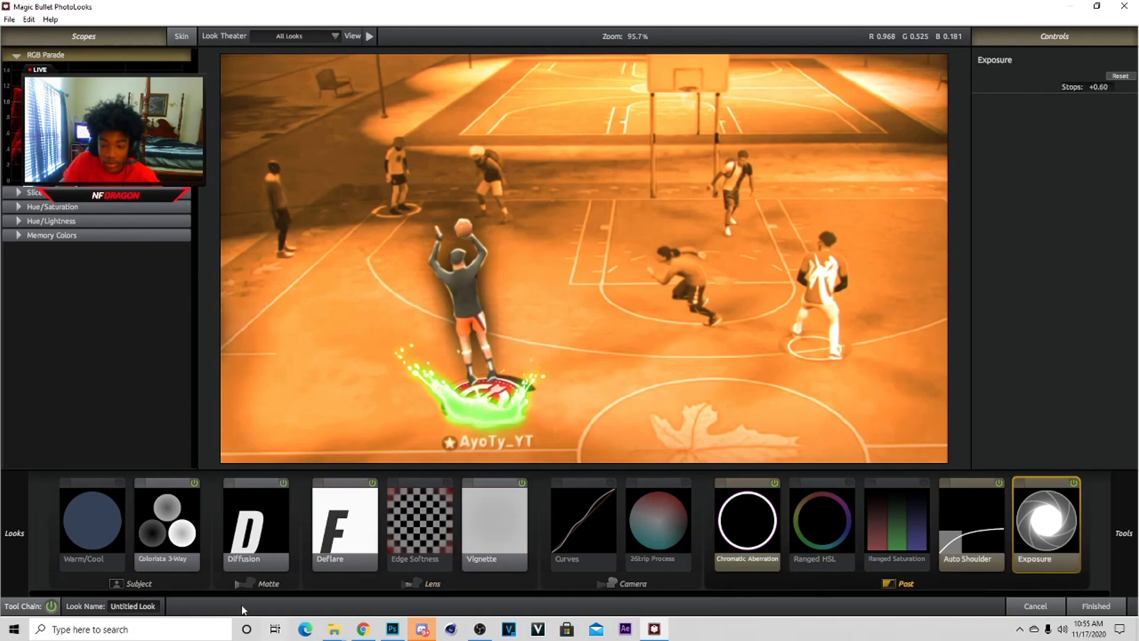
click(268, 538)
click(340, 537)
click(91, 522)
click(249, 533)
click(372, 524)
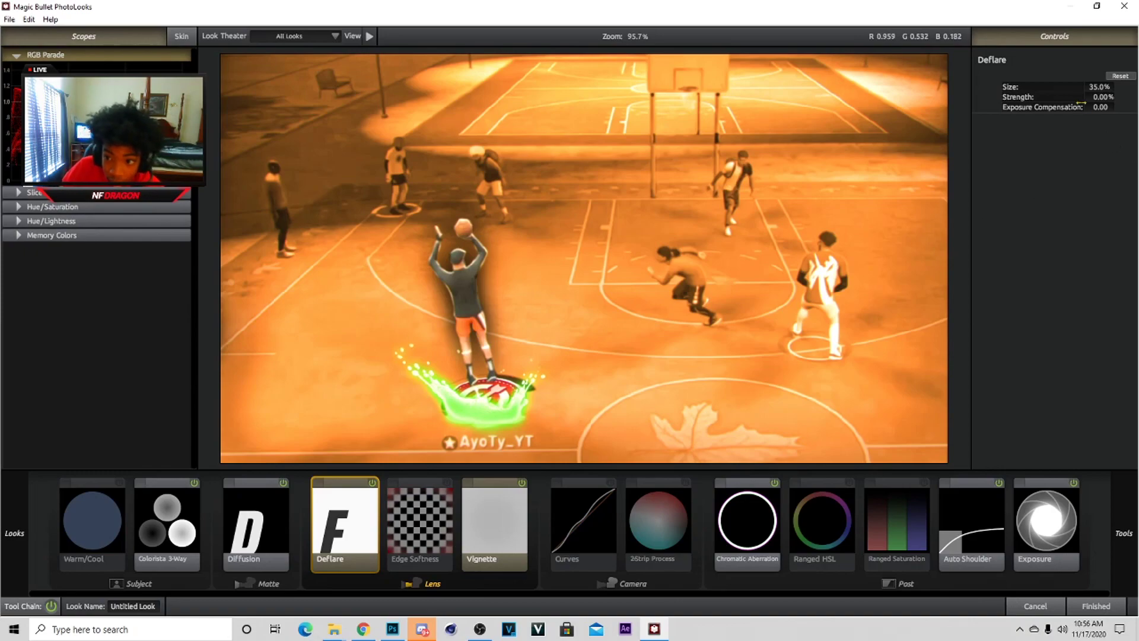
- Apply the current Magic Bullet look to the merged layer and return to the court document
mouse_move(1094, 530)
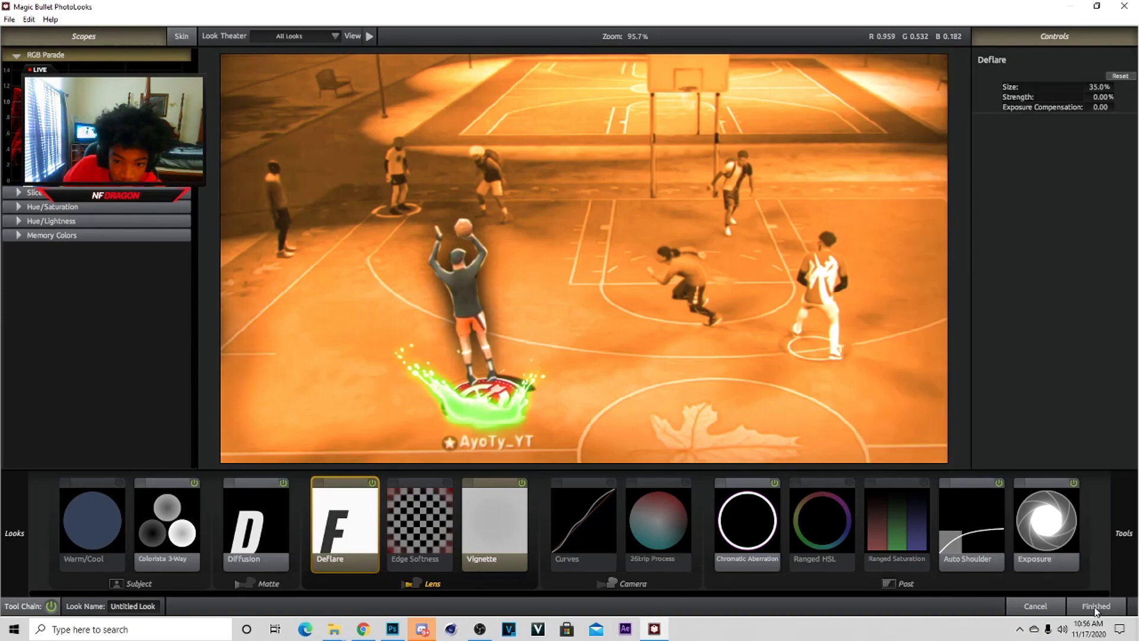
click(1094, 606)
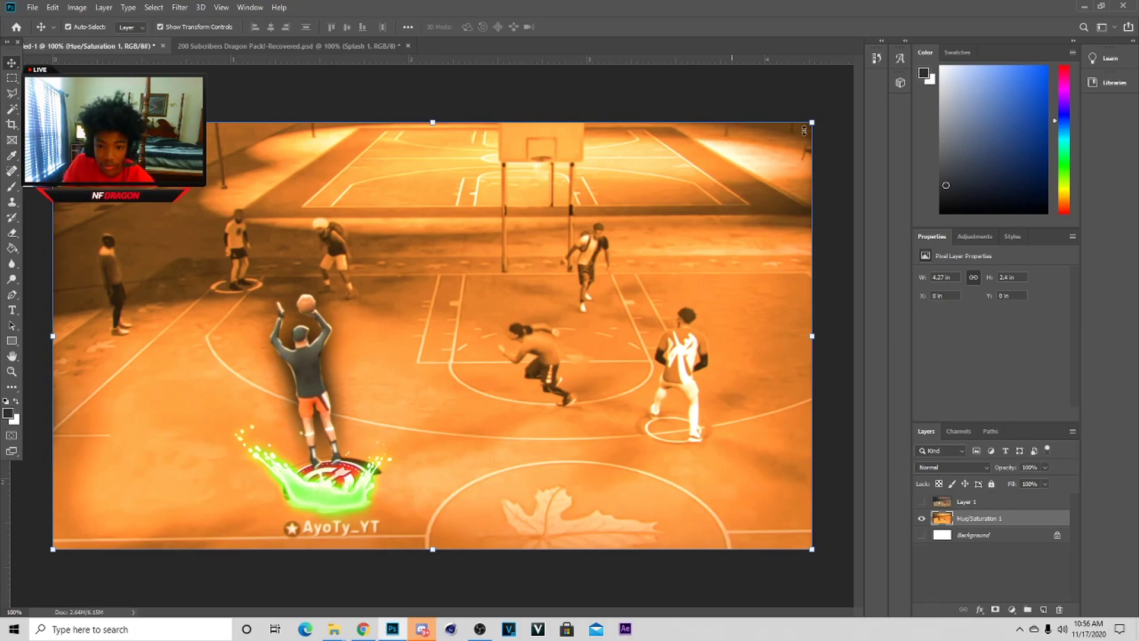
- Cancel the accidental move of the merged court layer and open the Topaz Adjust 5 filter on it
drag(803, 130, 812, 124)
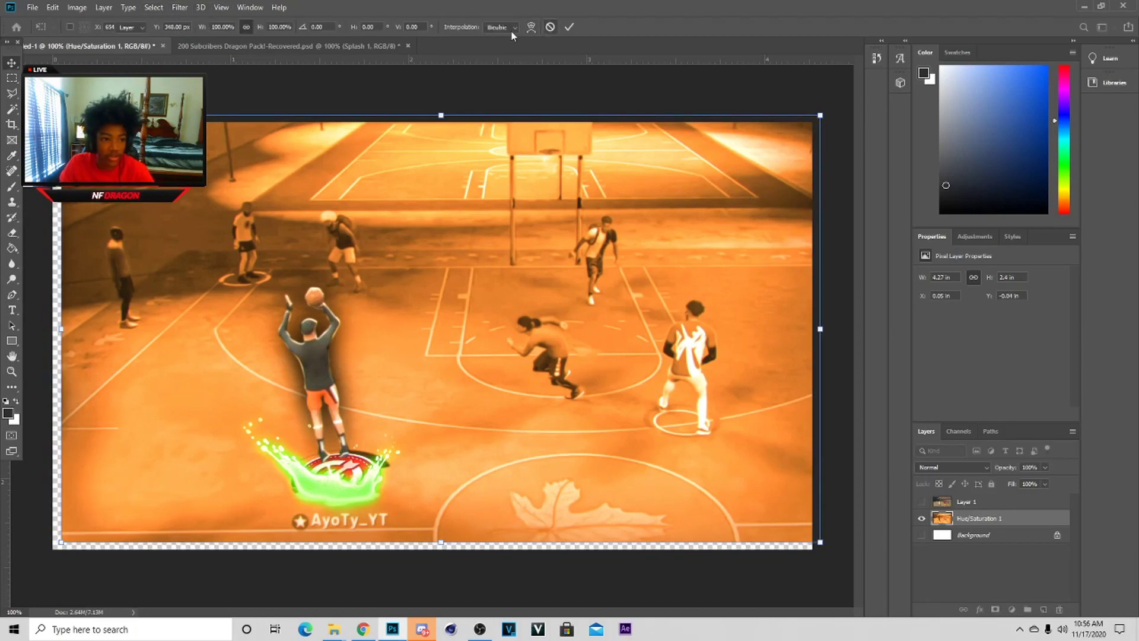
key(Escape)
click(180, 7)
mouse_move(231, 272)
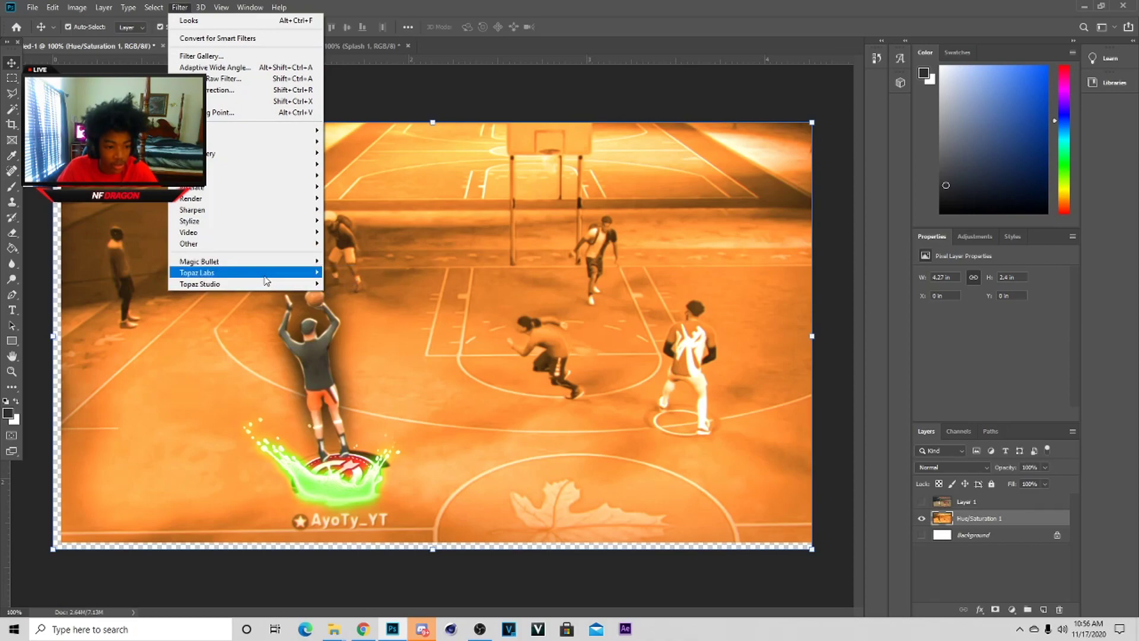
click(330, 273)
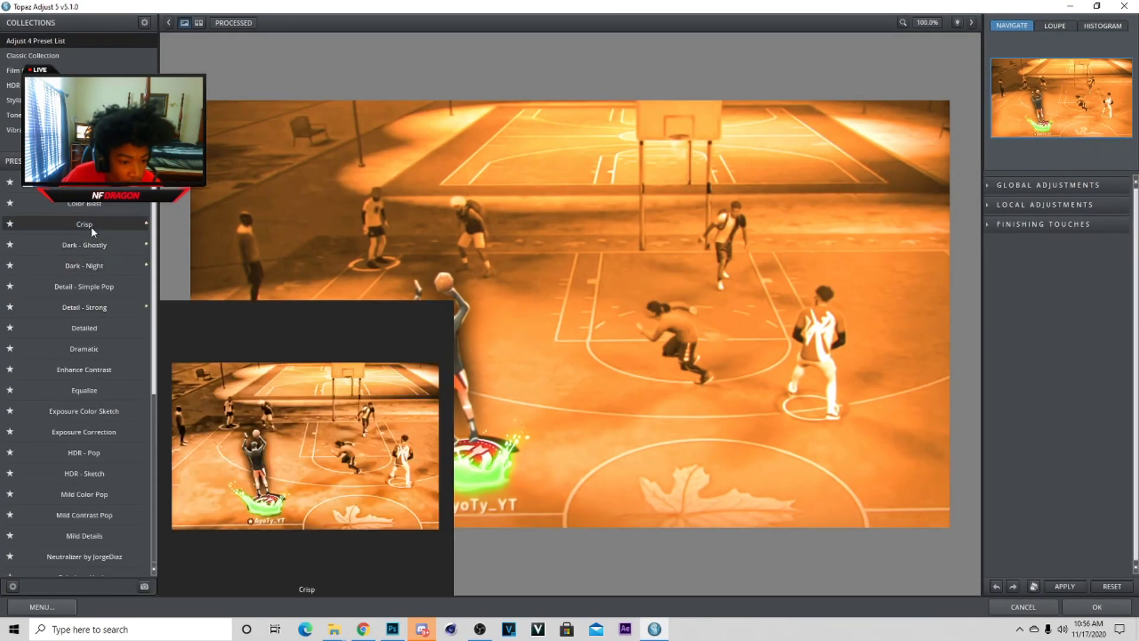
- Choose the Crisp preset, compare its adjustments, disable Details while keeping Adaptive Exposure enabled, and apply the filter to the merged layer
click(91, 226)
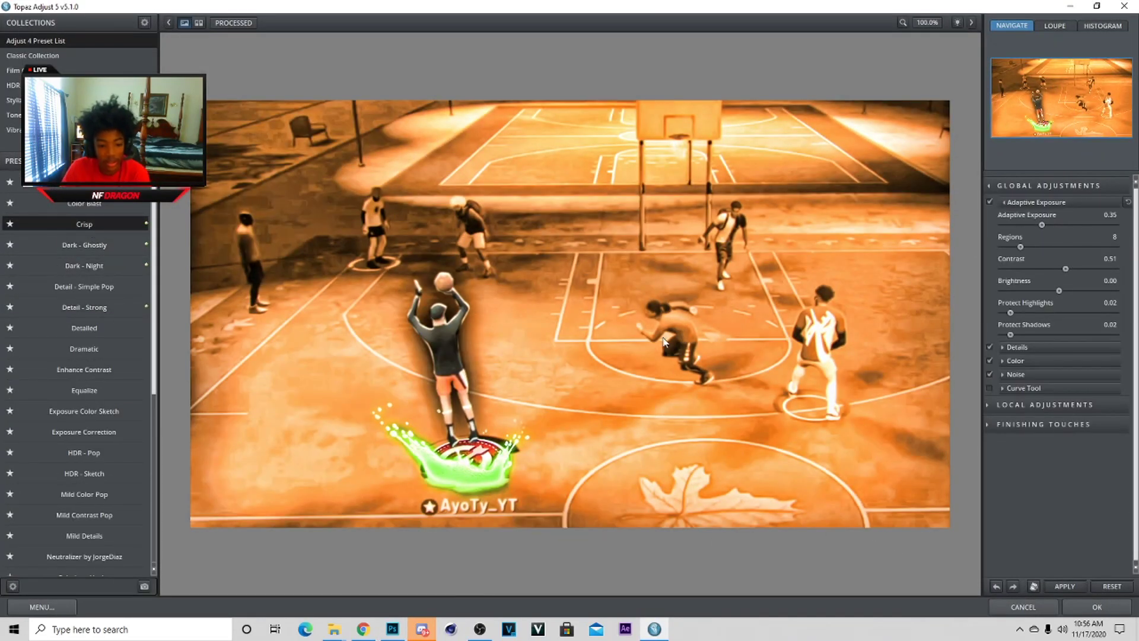
click(988, 347)
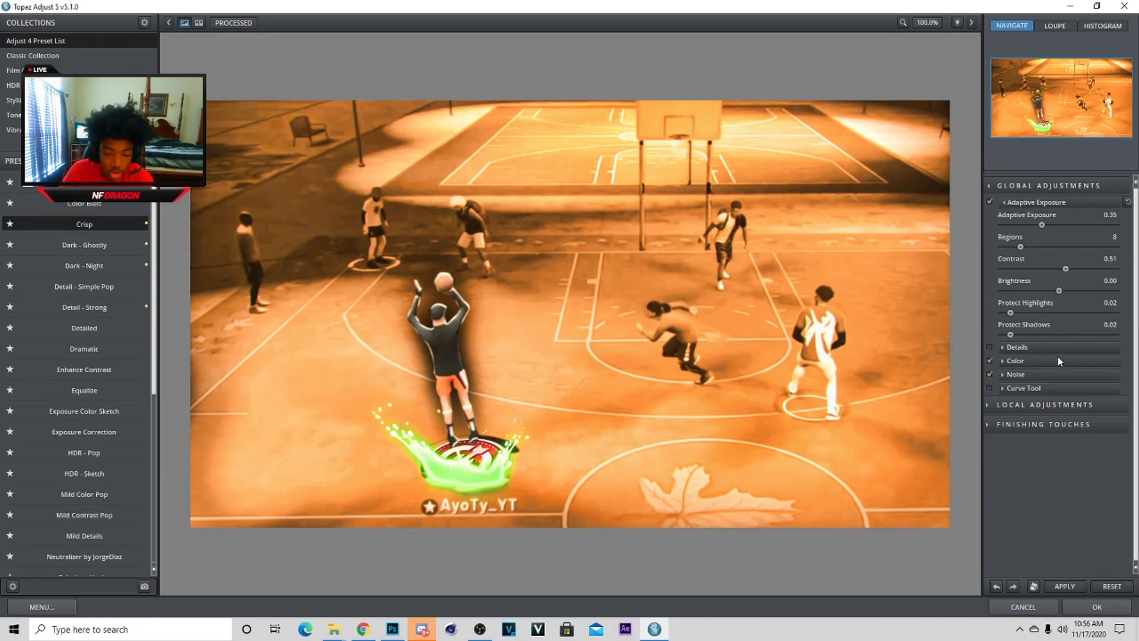
click(989, 347)
click(989, 202)
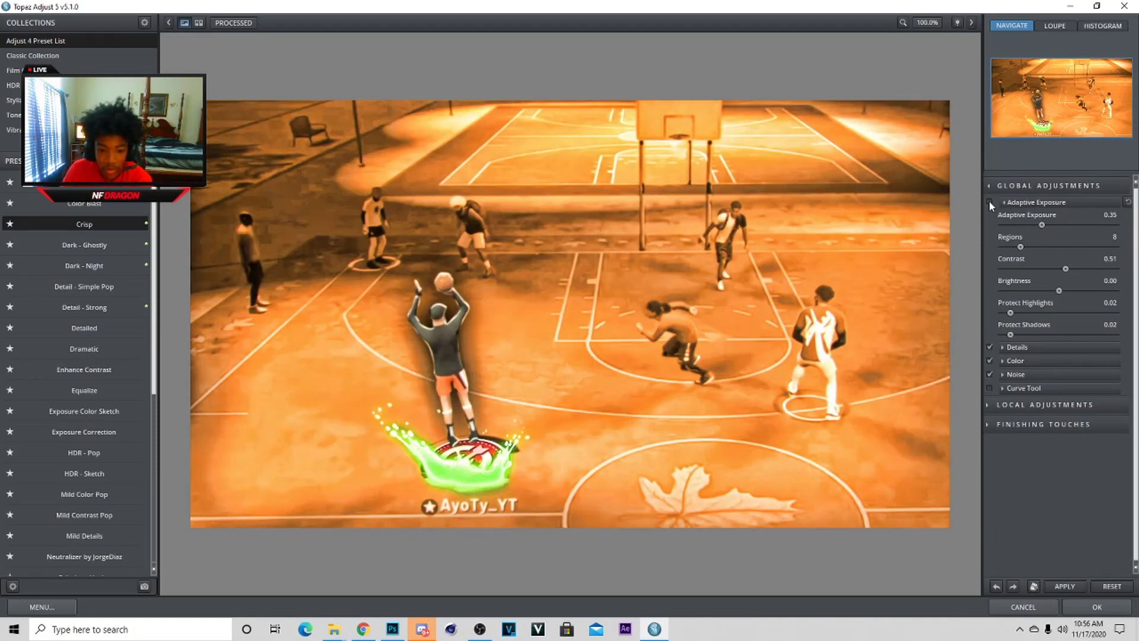
click(988, 201)
click(989, 346)
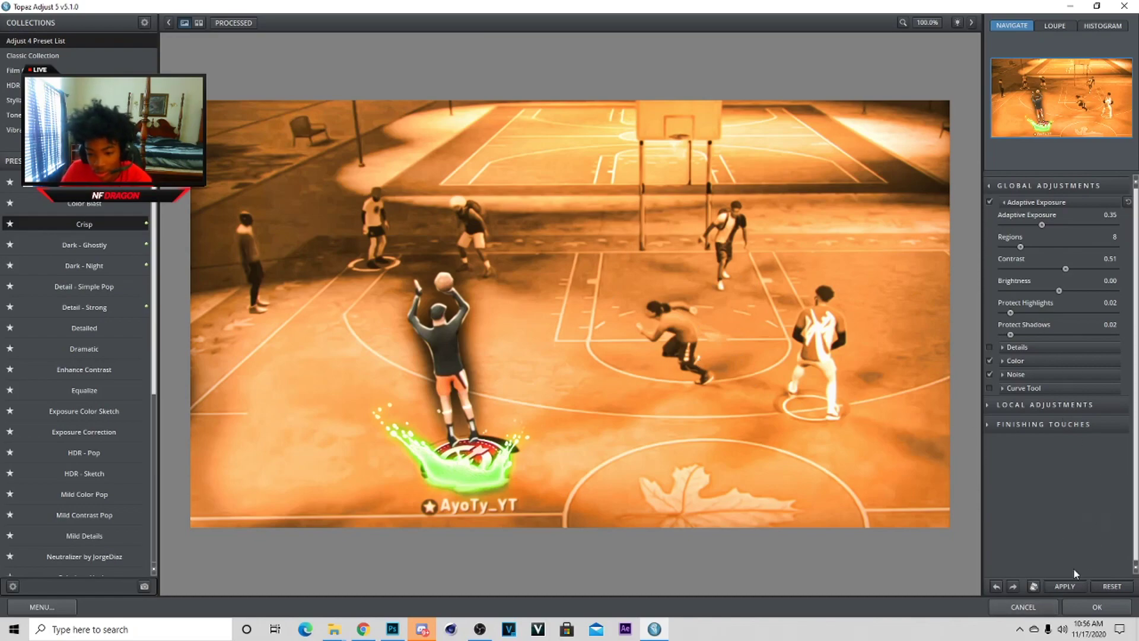
click(1079, 602)
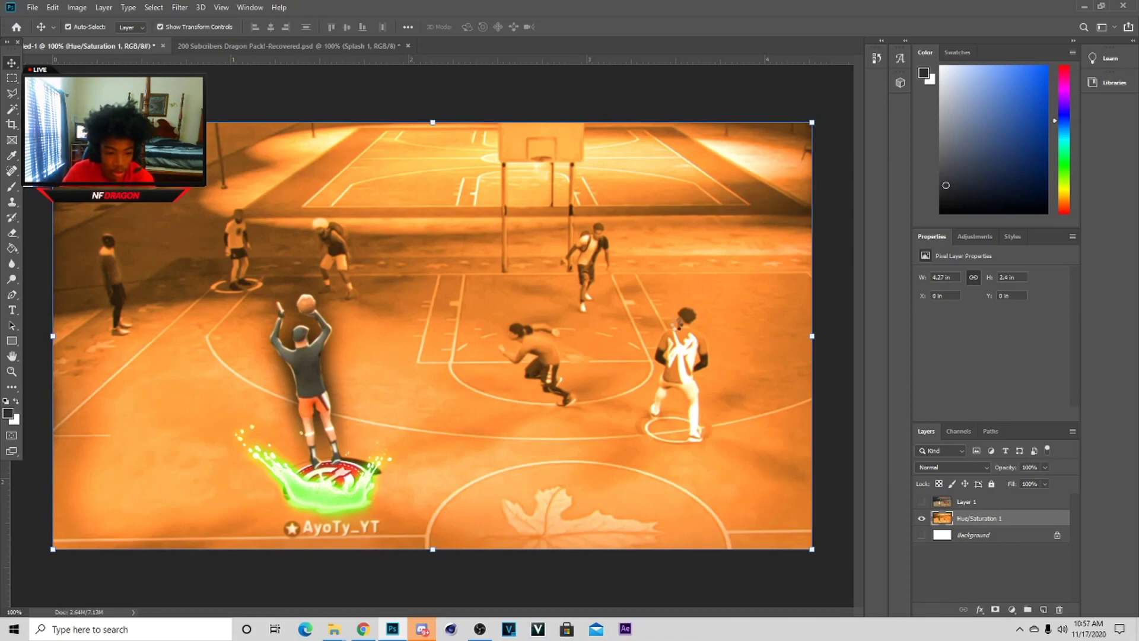
drag(792, 345, 742, 350)
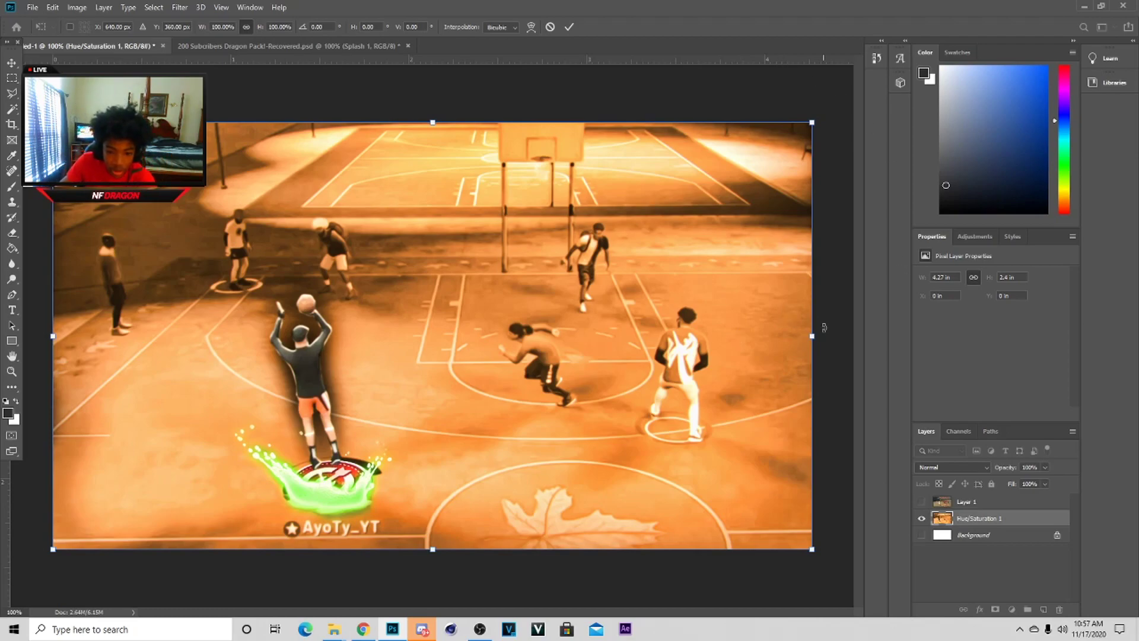
drag(819, 331, 681, 301)
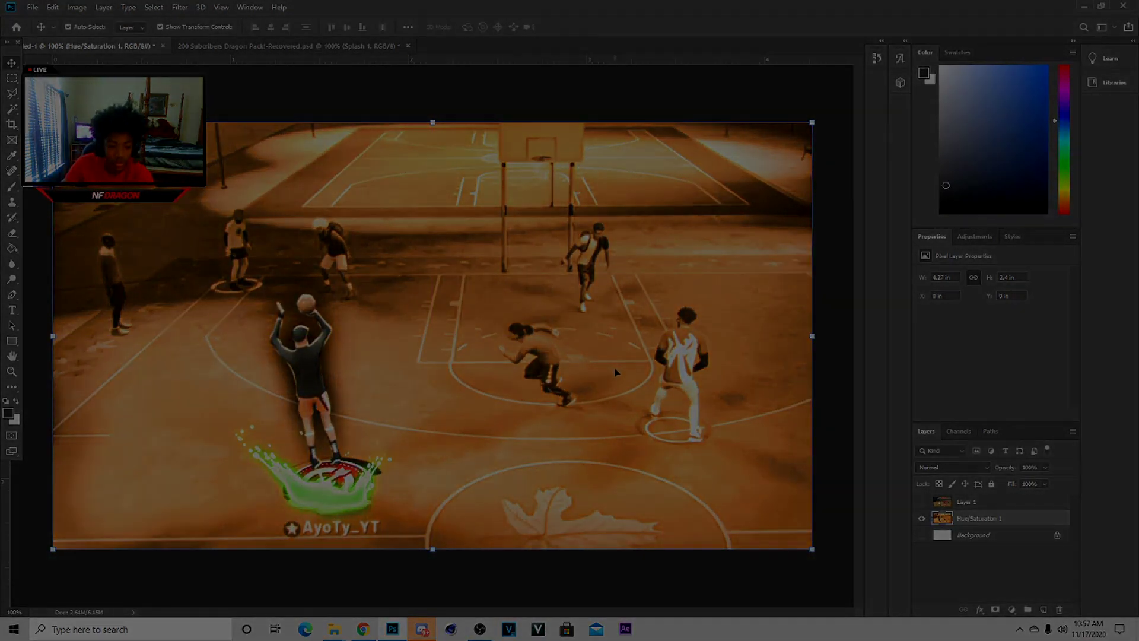